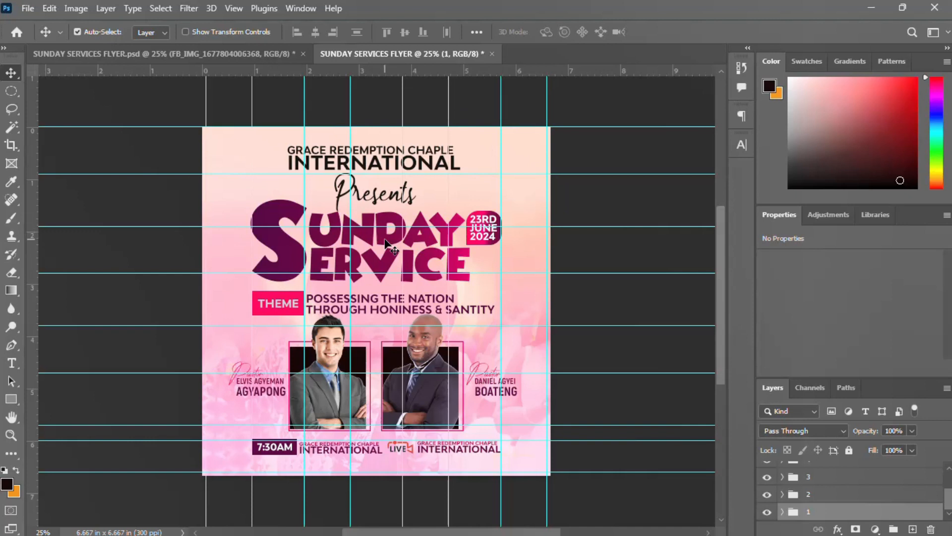
Create a new 2000 x 2000 pixel transparent document at 300 pixels/inch, named SUNDAY SERVICES FLYER.
key(ctrl+n)
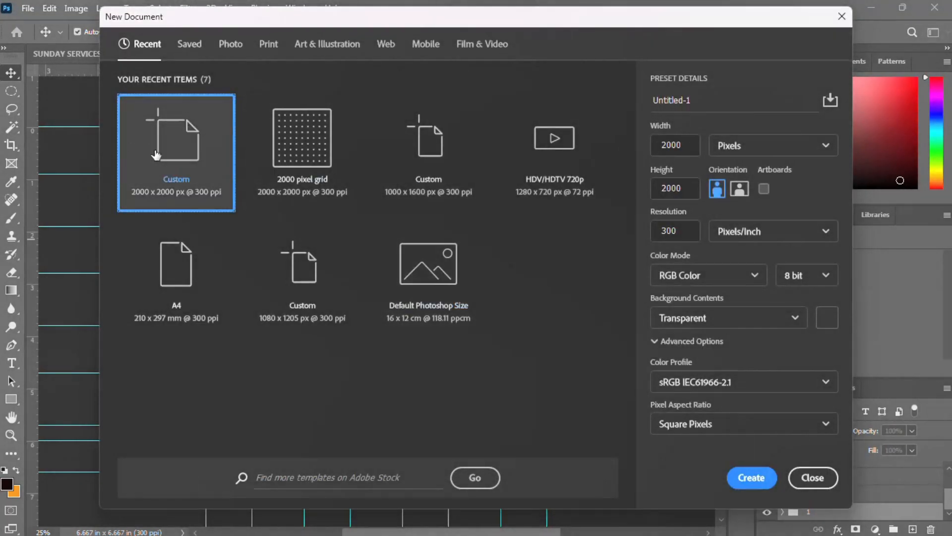
click(722, 99)
text(SUNDAY SERVICES FLYER)
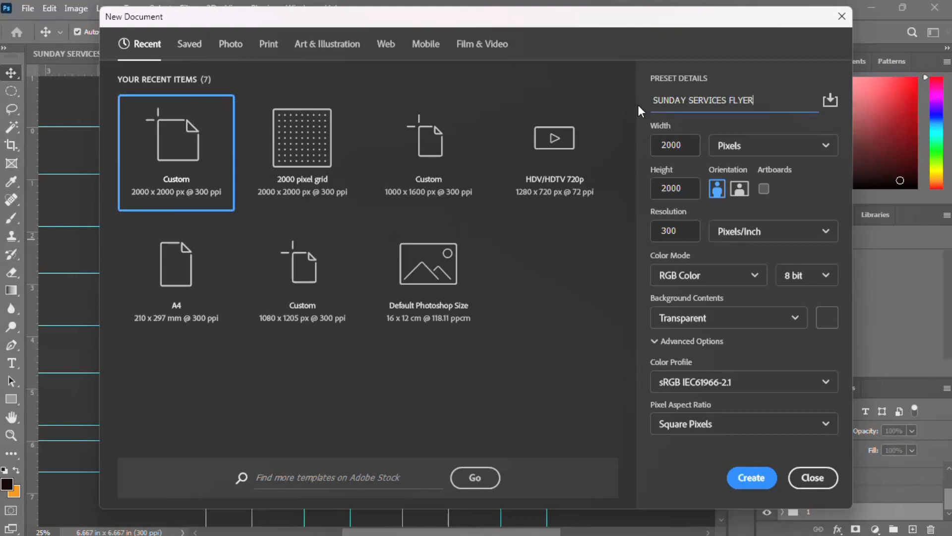
click(753, 480)
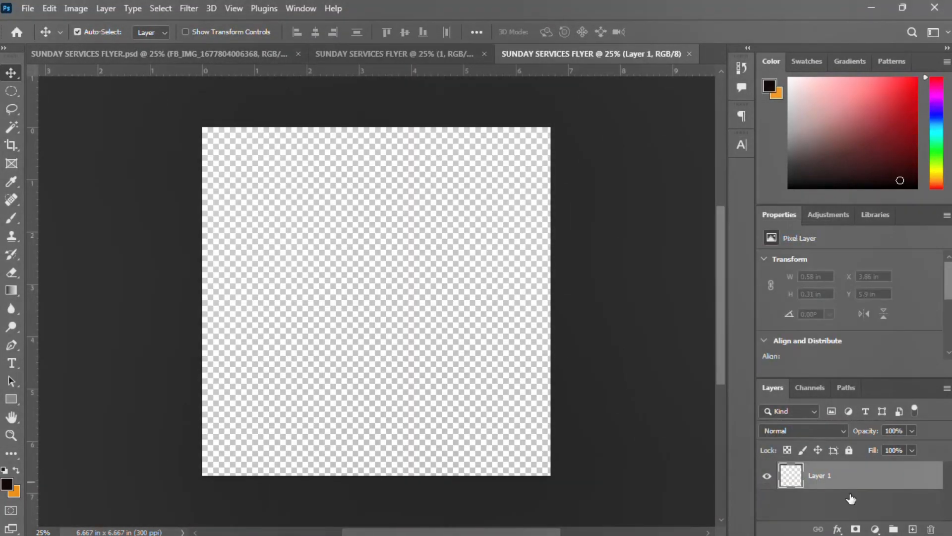
Add a light grey Solid Color fill layer as the flyer's background.
click(875, 529)
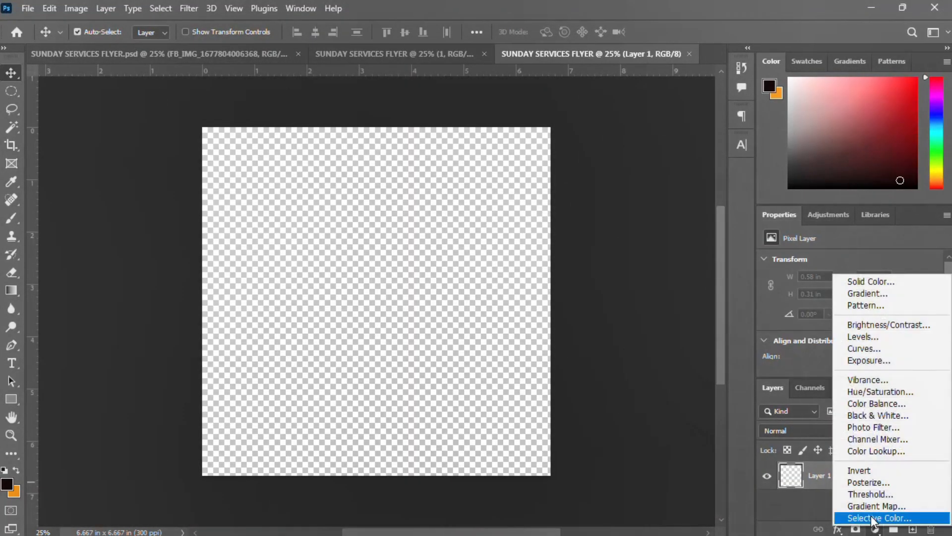
click(872, 287)
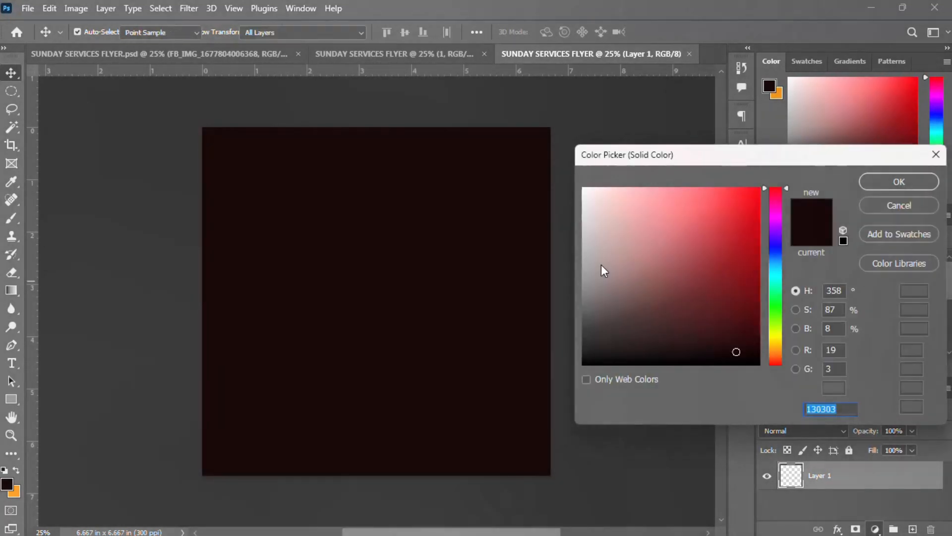
mouse_move(617, 245)
mouse_down()
mouse_move(572, 226)
mouse_move(570, 205)
mouse_up()
click(869, 177)
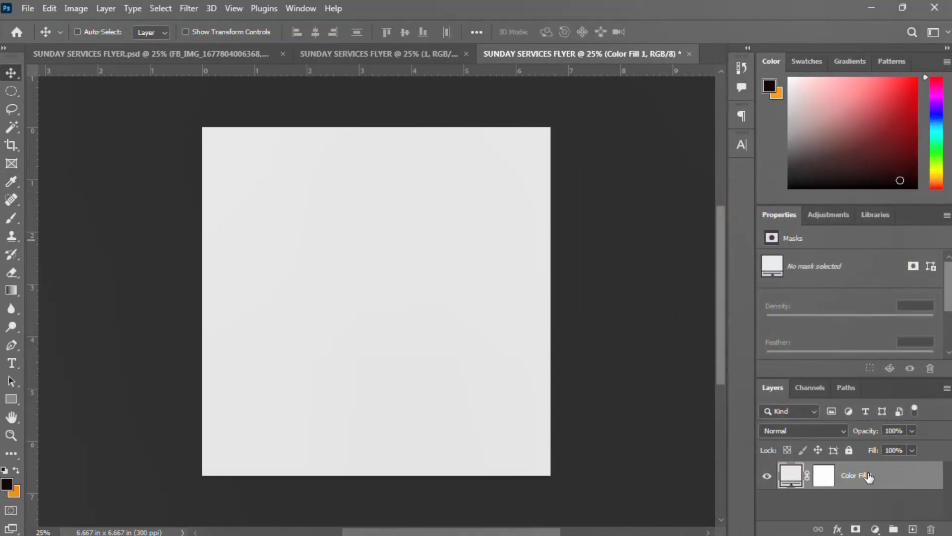
Group the colour fill layer and rename the group 1.
key(ctrl+g)
click(783, 470)
double_click(816, 470)
text(1)
key(Return)
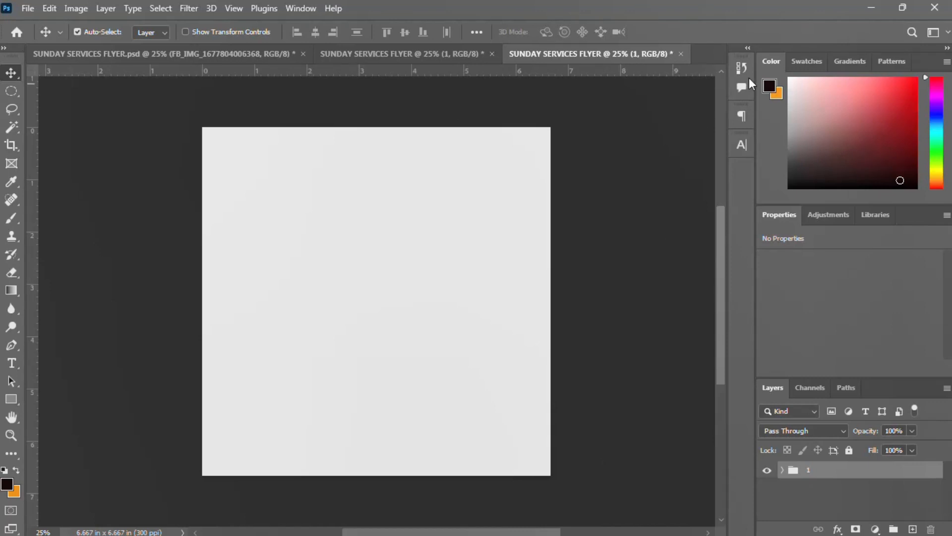
Add the two-line heading "GRACE REDEMPTION CHAPLE INTERNATIONAL" in Adlinnaka Bold near the top of the canvas, with the second line larger.
key(t)
click(299, 156)
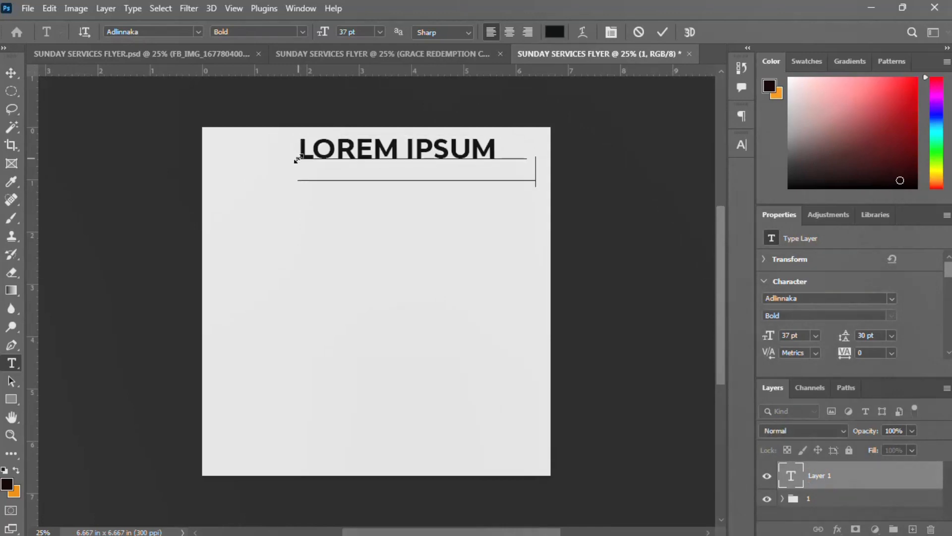
text(GRACE REDEMPTION CHAPLE INTERNATIONAL)
key(ctrl+Return)
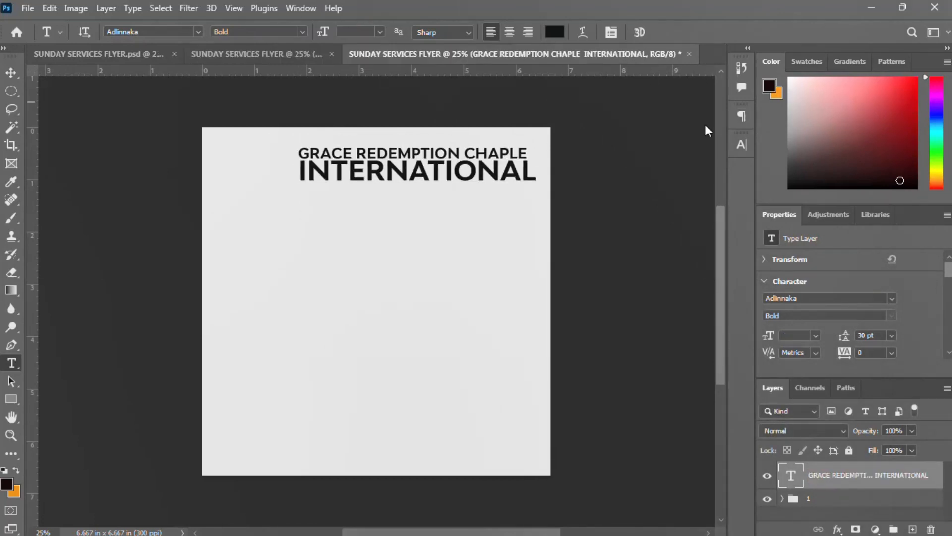
Scale the heading text down proportionally to about 65%.
key(ctrl+t)
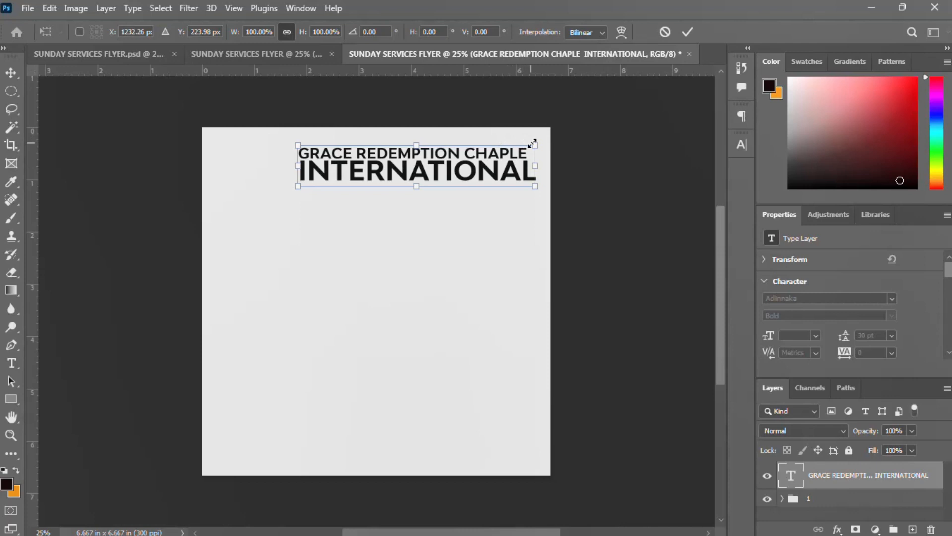
drag(535, 143, 496, 162)
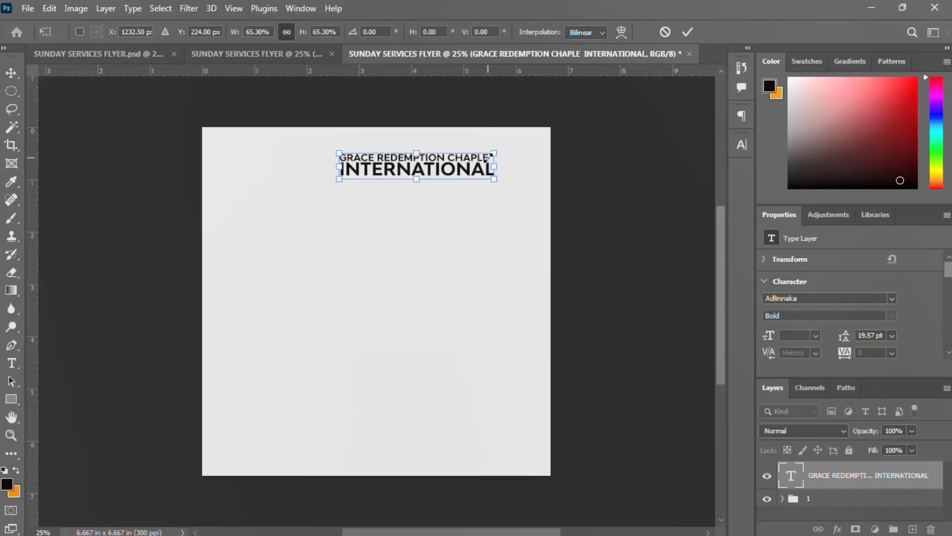
key(Return)
Centre the heading horizontally on the canvas and align it to the canvas's top edge, leaving nothing selected.
key(t)
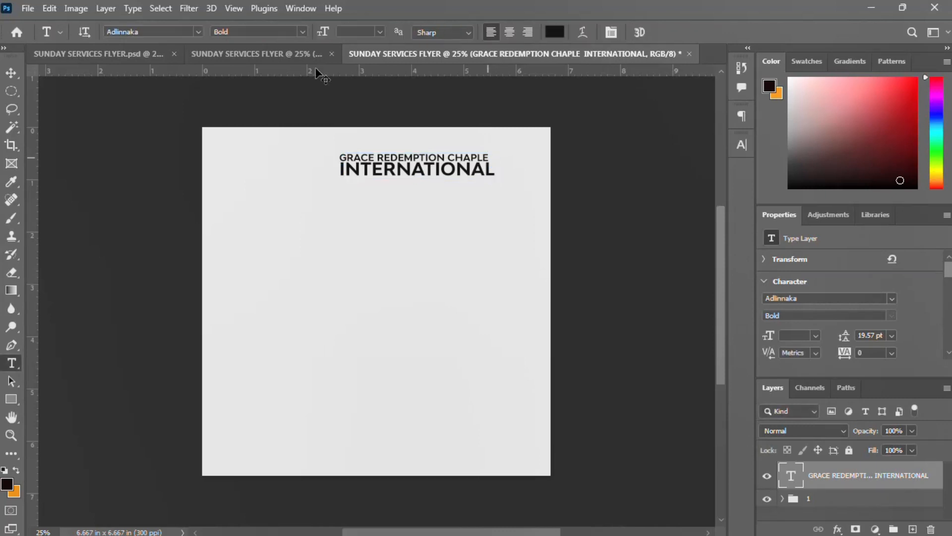
key(ctrl+a)
key(v)
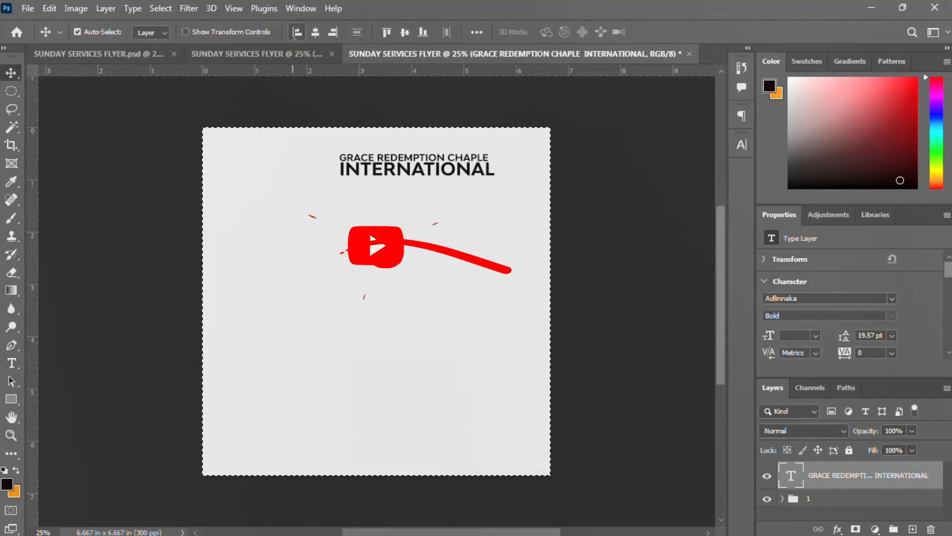
click(315, 33)
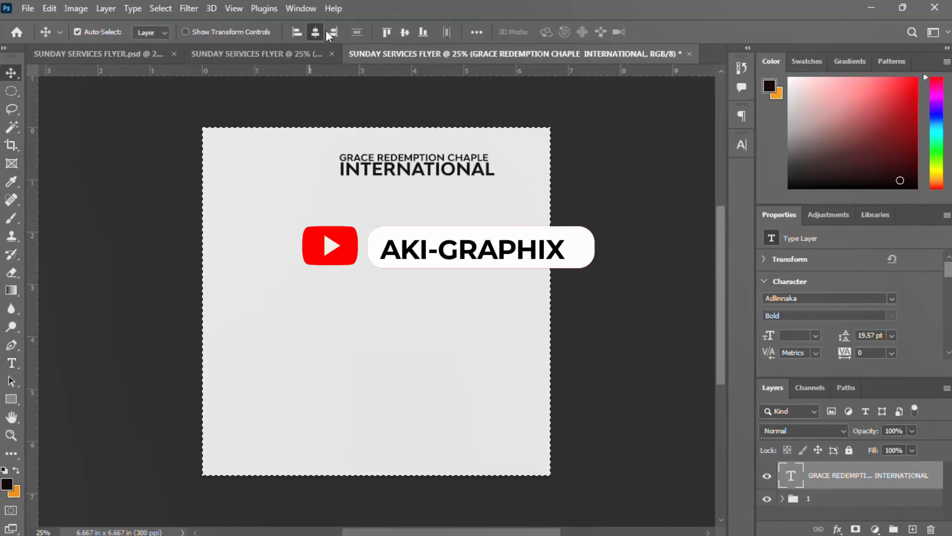
click(404, 32)
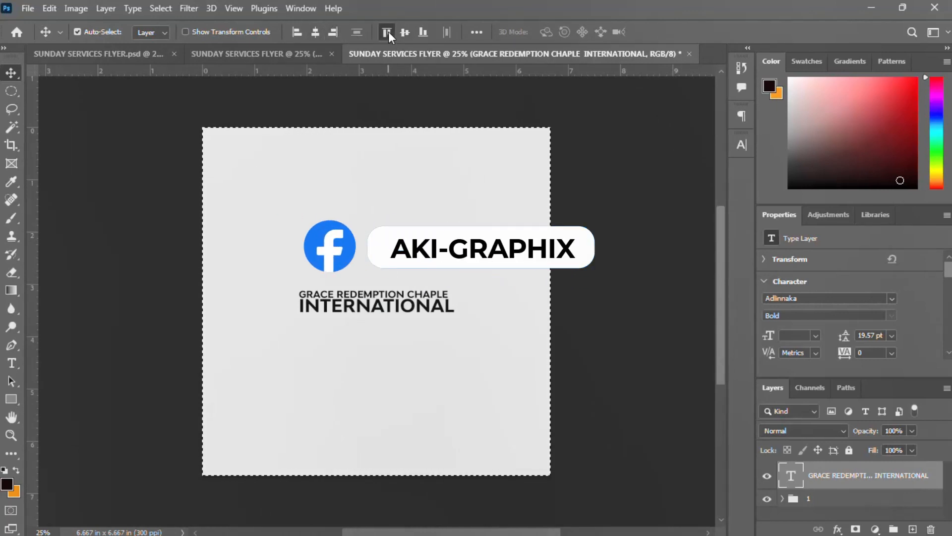
click(387, 33)
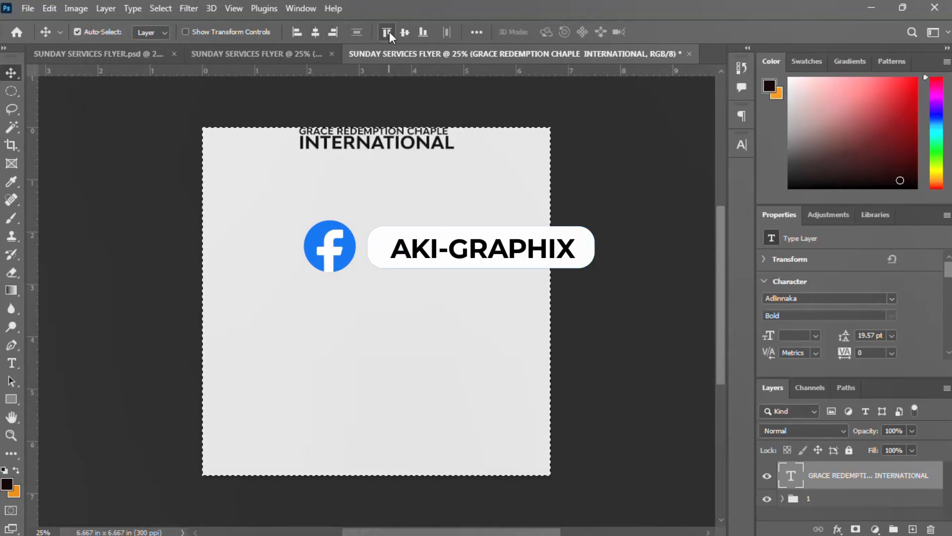
click(189, 9)
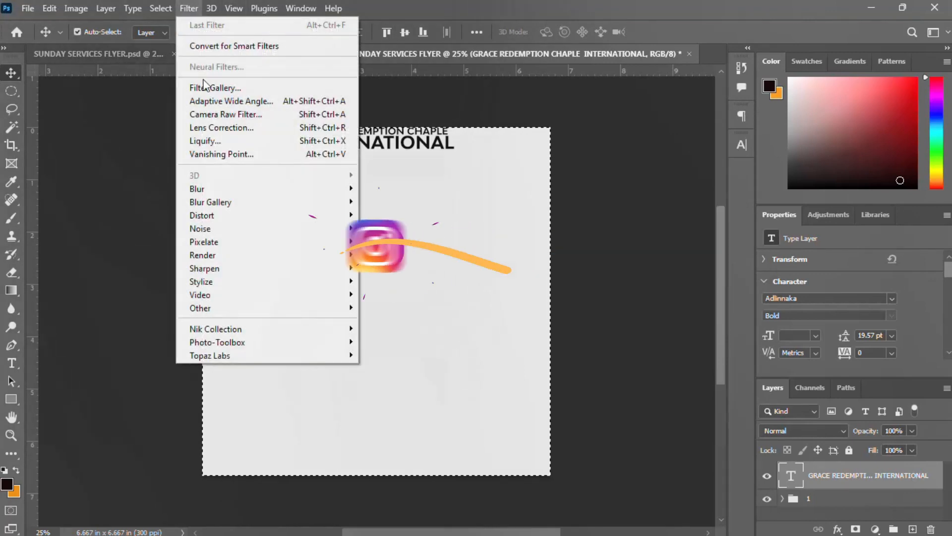
mouse_move(162, 8)
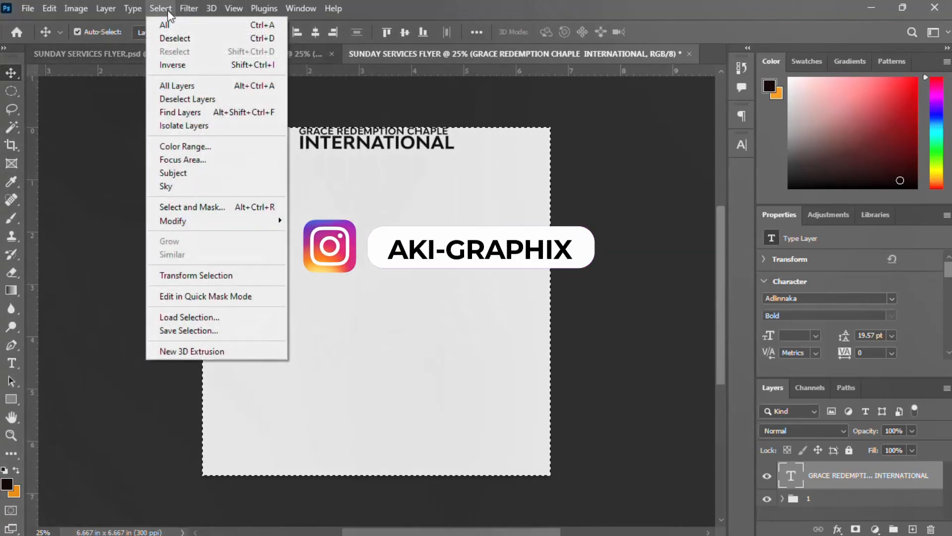
click(174, 39)
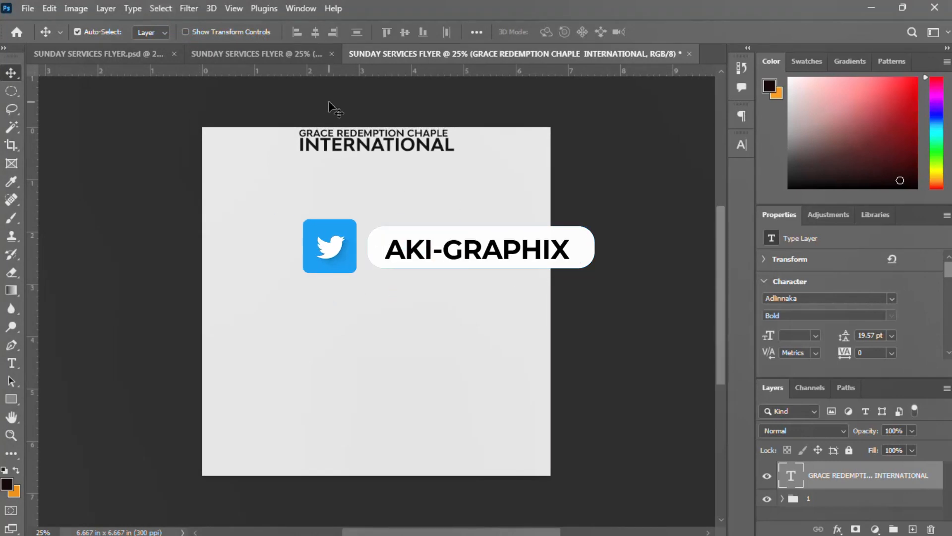
Nudge the heading straight down about 0.4 in to leave a margin below the canvas's top edge.
key(Down)
key(Down)
key(Down)
key(Down)
key(Down)
key(Down)
key(Down)
key(Down)
key(Down)
key(Down)
key(Down)
key(Down)
key(Down)
key(Down)
key(Down)
key(Down)
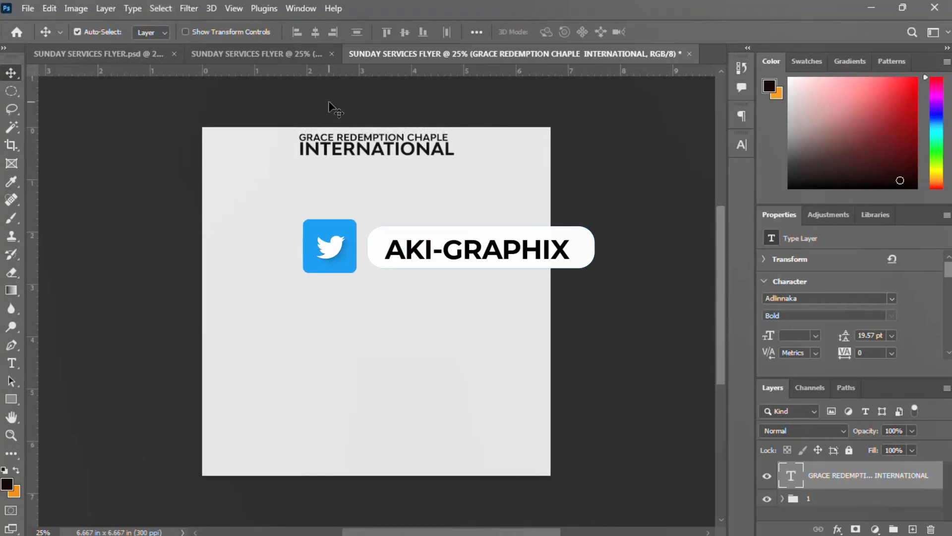
key(shift+Down)
key(shift+Down)
key(shift+Down)
key(shift+Down)
key(shift+Down)
key(shift+Down)
key(shift+Down)
key(shift+Down)
key(shift+Down)
key(shift+Down)
key(shift+Down)
key(shift+Down)
key(shift+Down)
Create a new cyan guide layout with 6 columns and 6 rows, clearing existing guides.
click(234, 8)
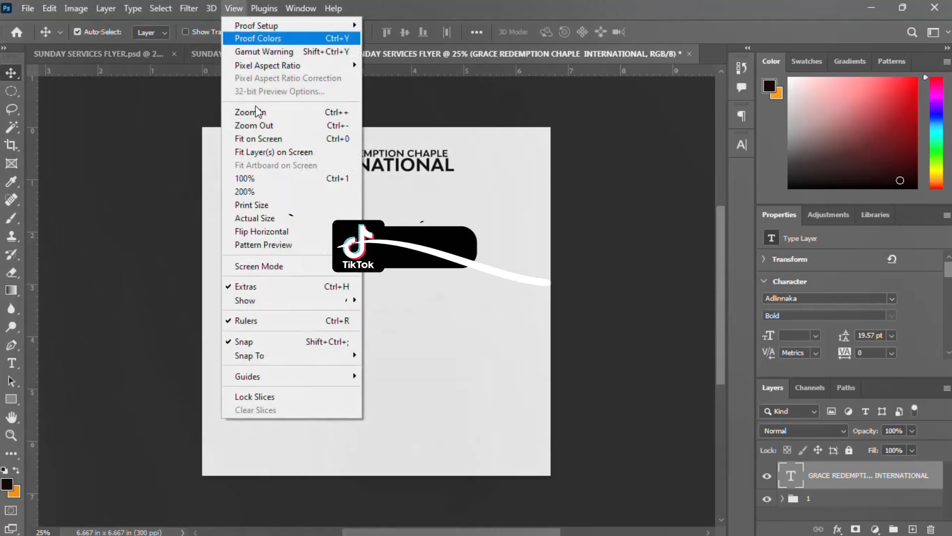
mouse_move(264, 376)
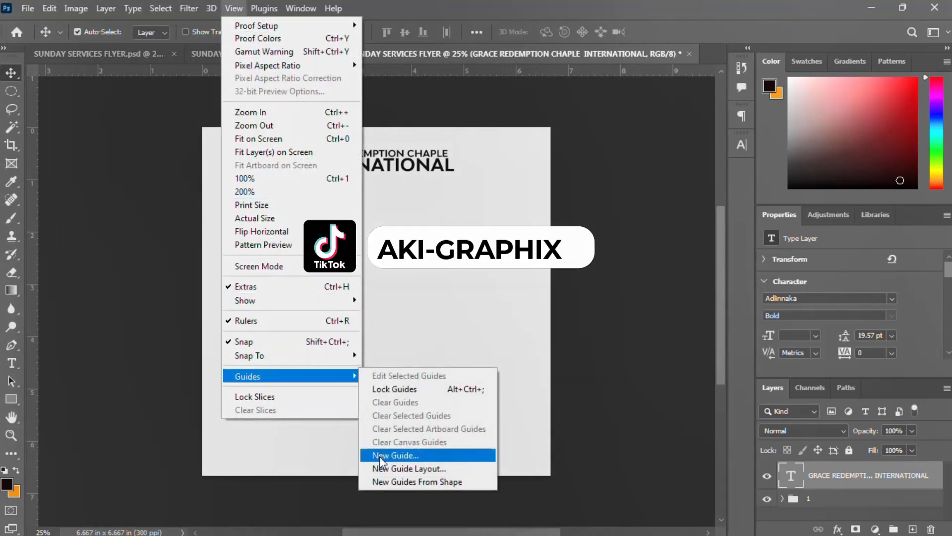
click(390, 469)
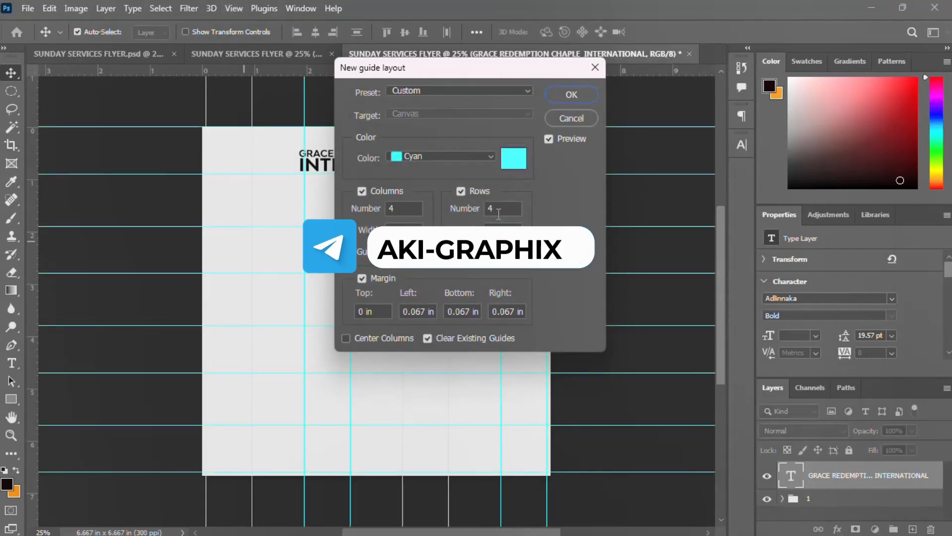
double_click(403, 209)
text(6)
double_click(502, 208)
text(6)
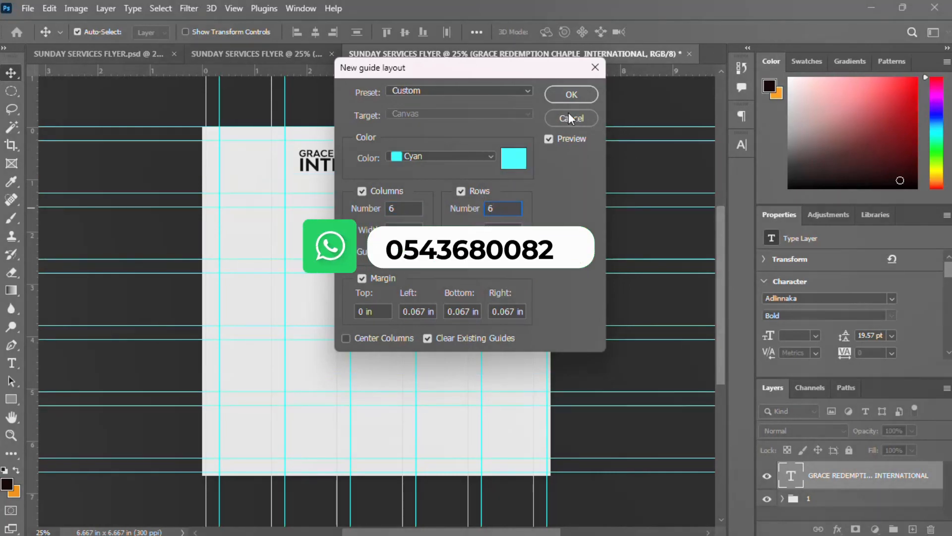
click(576, 93)
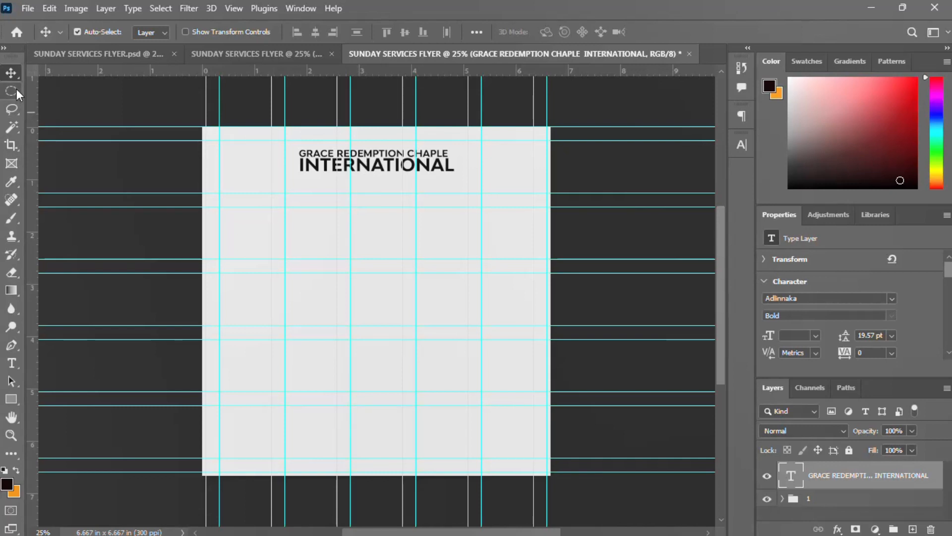
Add the text "Presents" below the heading in the a Authorized Signature font at 20 pt.
click(12, 364)
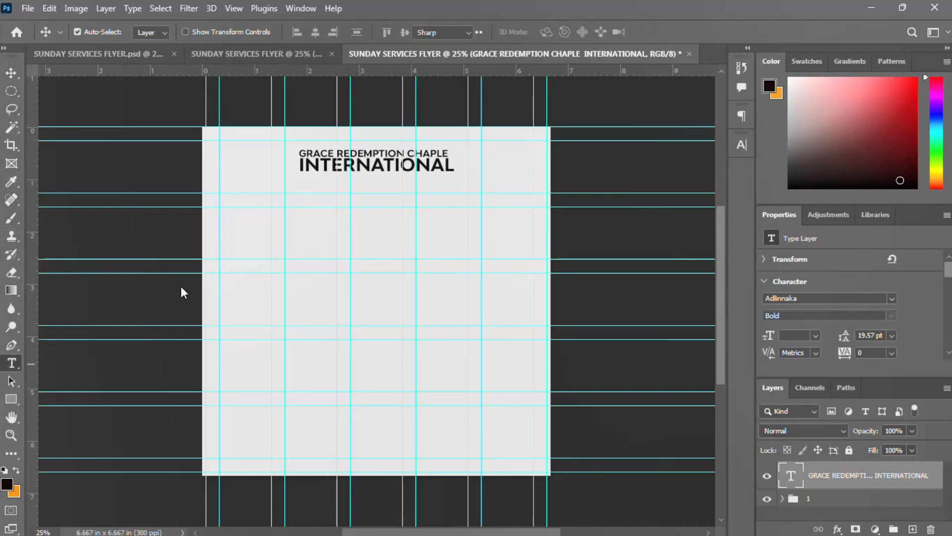
click(355, 191)
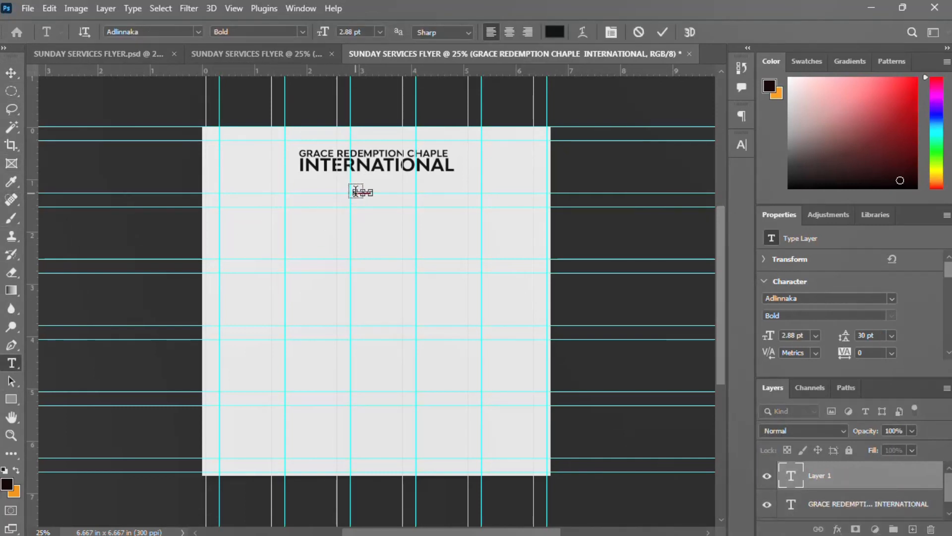
key(ctrl+Return)
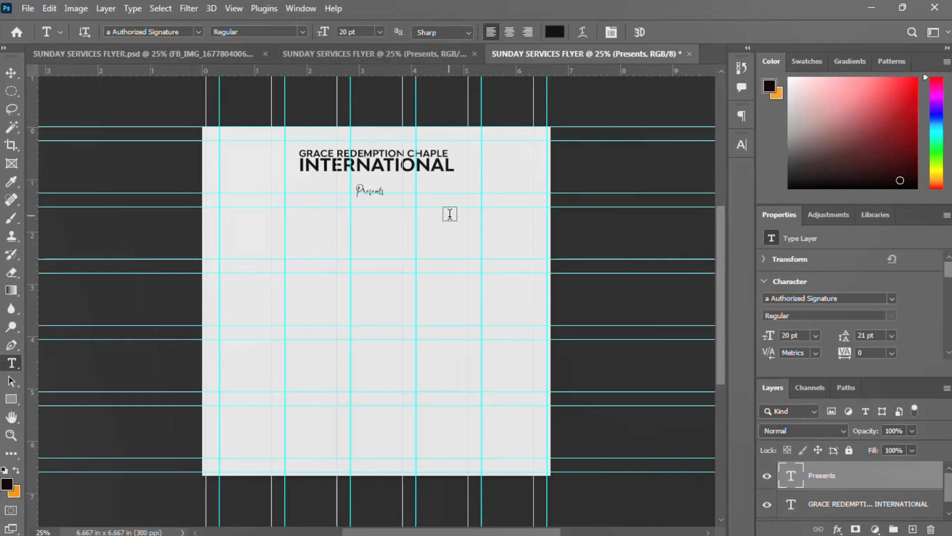
Scale the "Presents" text up proportionally to about 246%.
key(ctrl+t)
drag(385, 201, 406, 214)
key(Return)
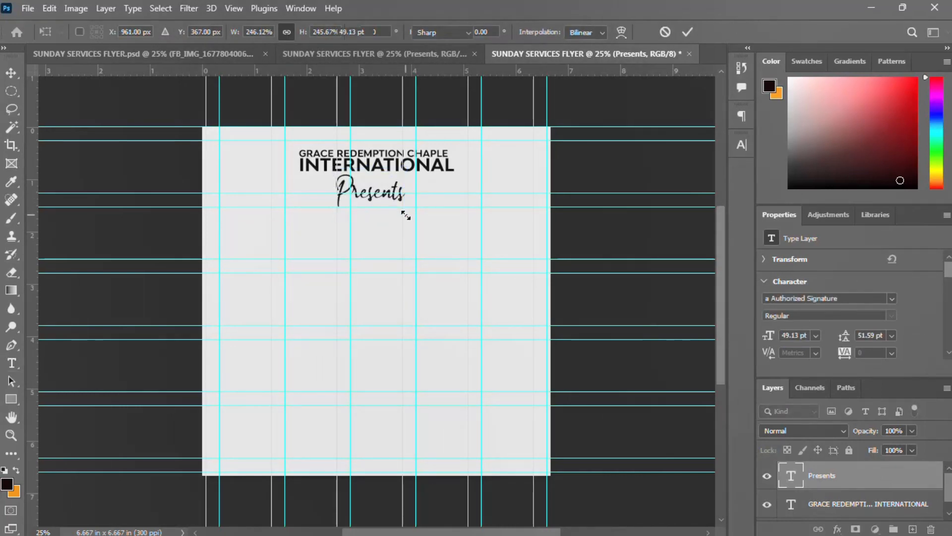
Centre the "Presents" text horizontally on the canvas and clear the selection.
click(5, 75)
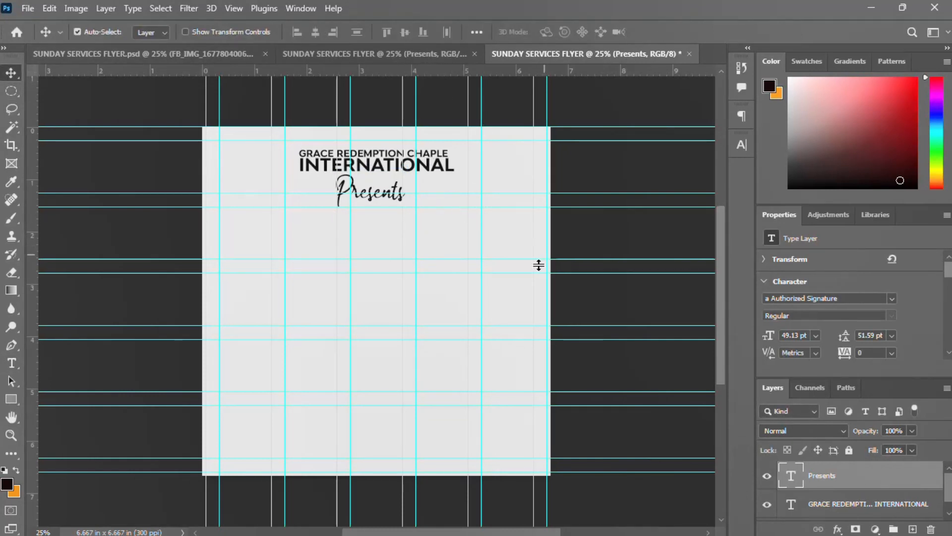
key(ctrl+a)
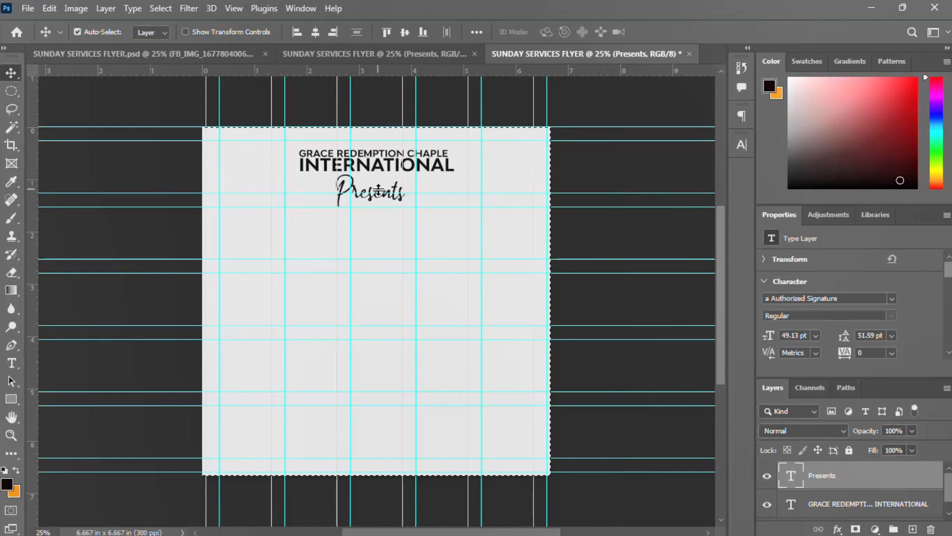
click(314, 32)
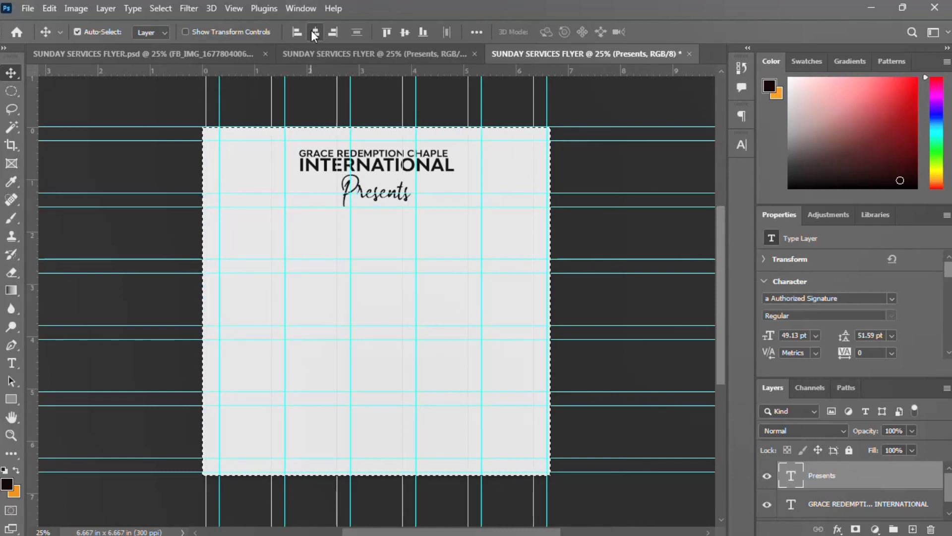
click(172, 8)
click(171, 37)
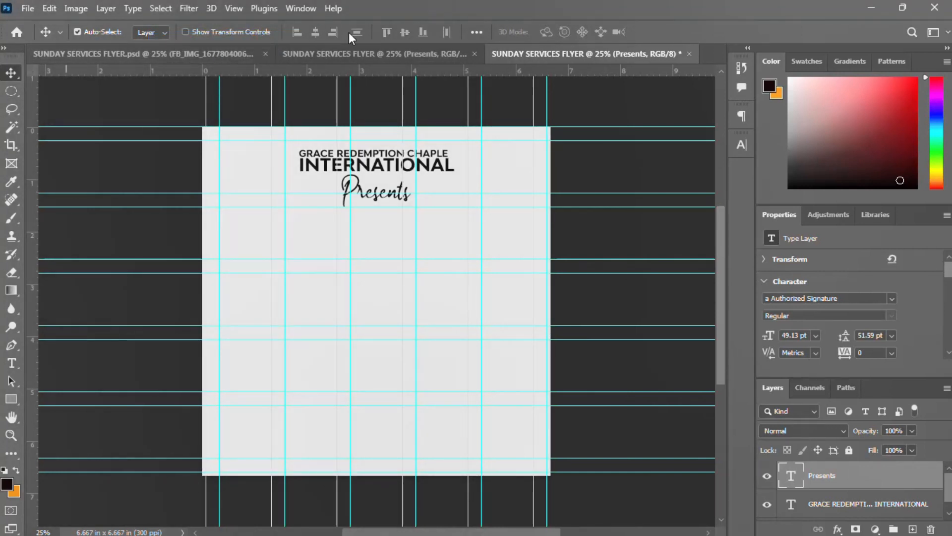
Add the letter "s" in Wicked Mouse at 20 pt, below and to the left of "Presents".
click(11, 363)
click(256, 234)
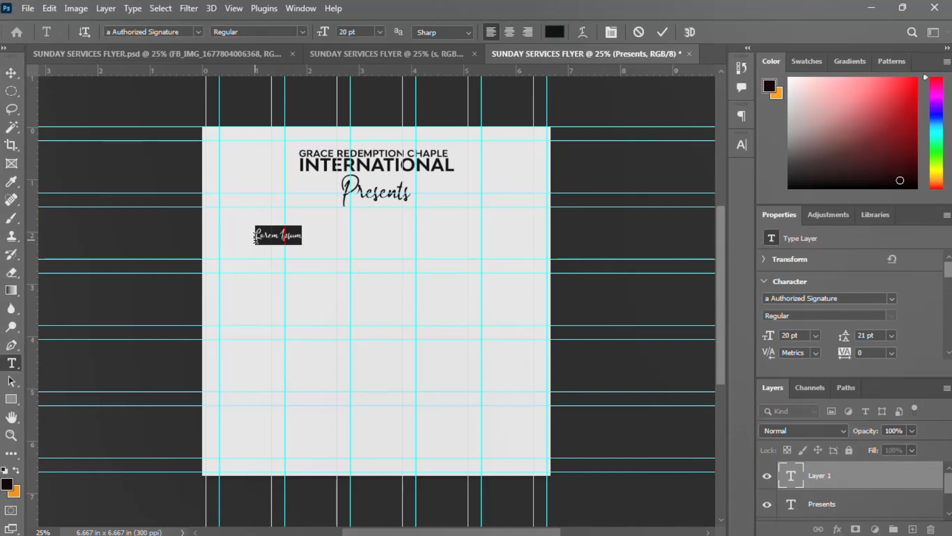
text(S)
key(ctrl+Return)
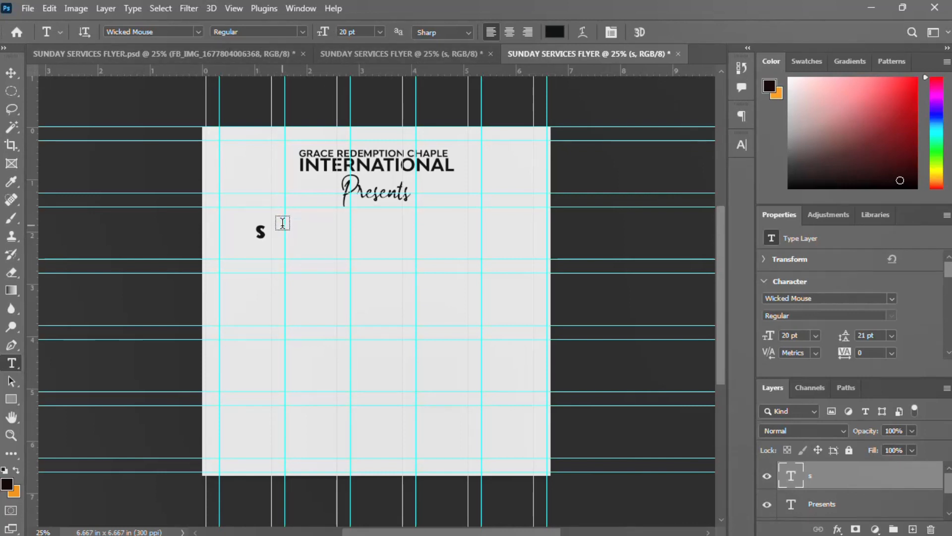
Scale the letter "s" up to about 134 pt and position it below and to the left of "Presents".
key(ctrl+t)
drag(266, 242, 291, 266)
key(Return)
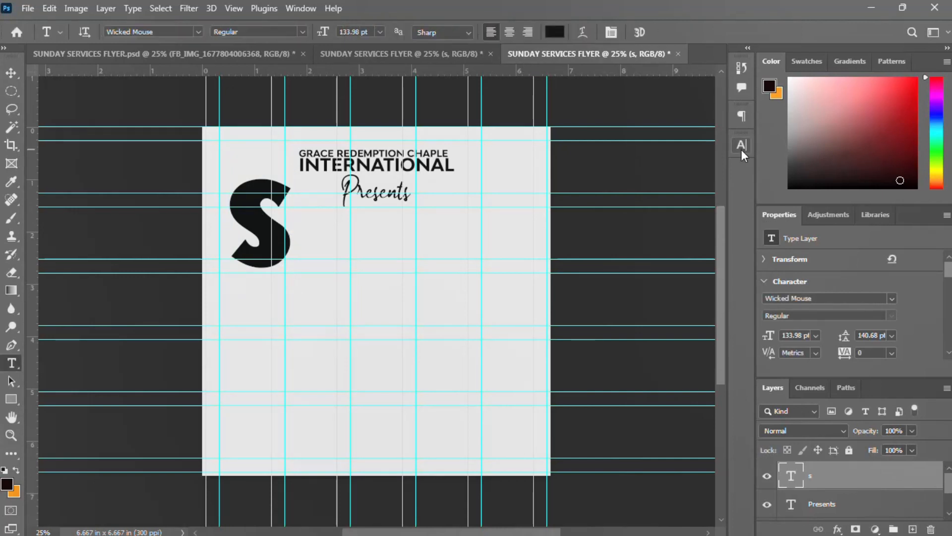
click(742, 149)
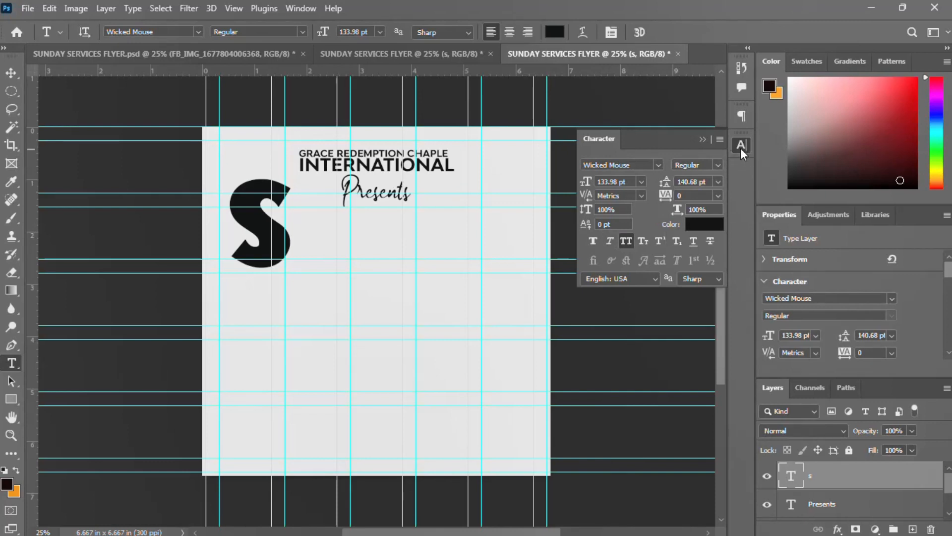
click(741, 146)
key(v)
drag(258, 227, 268, 261)
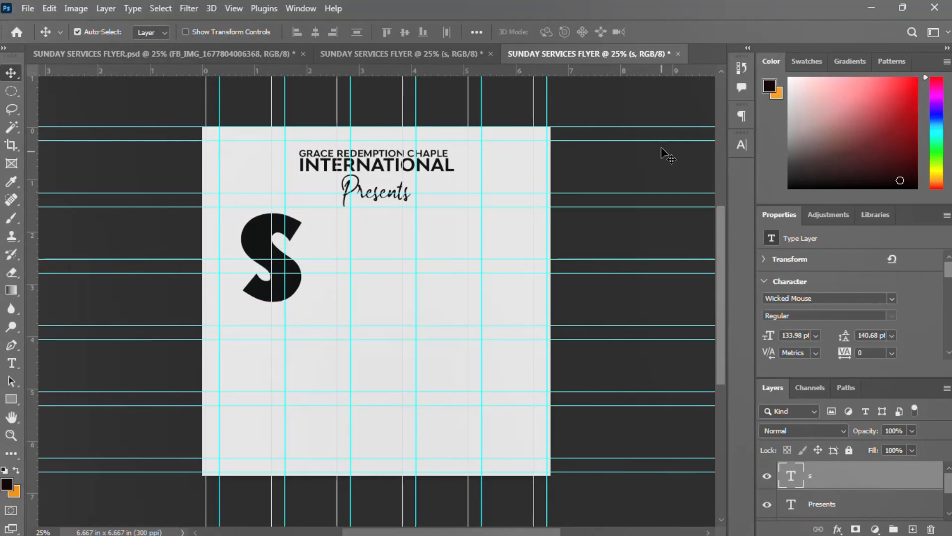
Add the text "UNDAY" in Wicked Mouse at 20 pt, beside the upper half of the large S.
key(t)
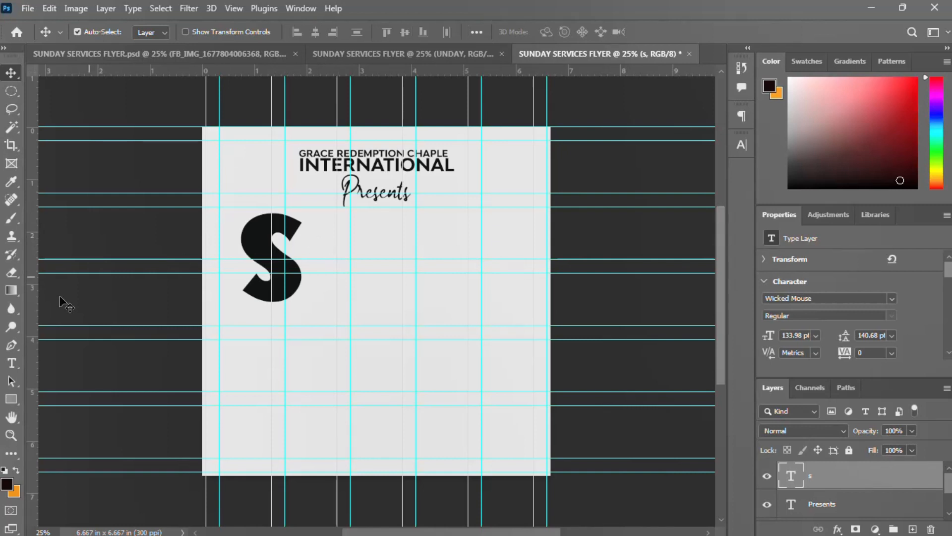
key(t)
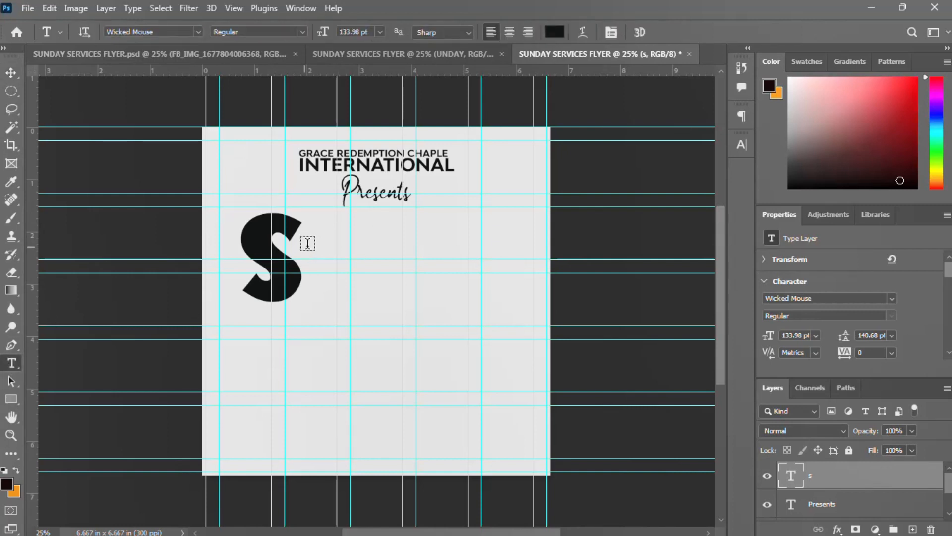
click(322, 240)
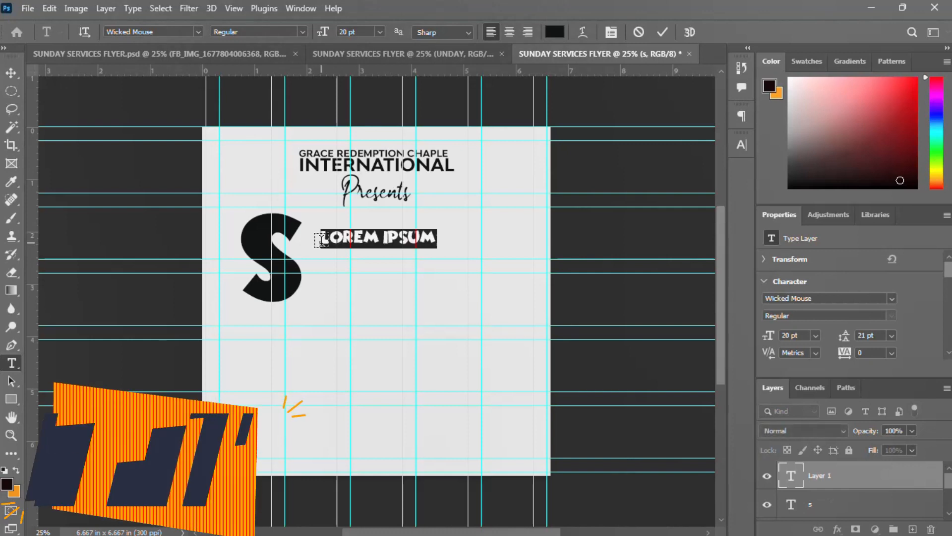
text(UNDAY)
key(ctrl+Return)
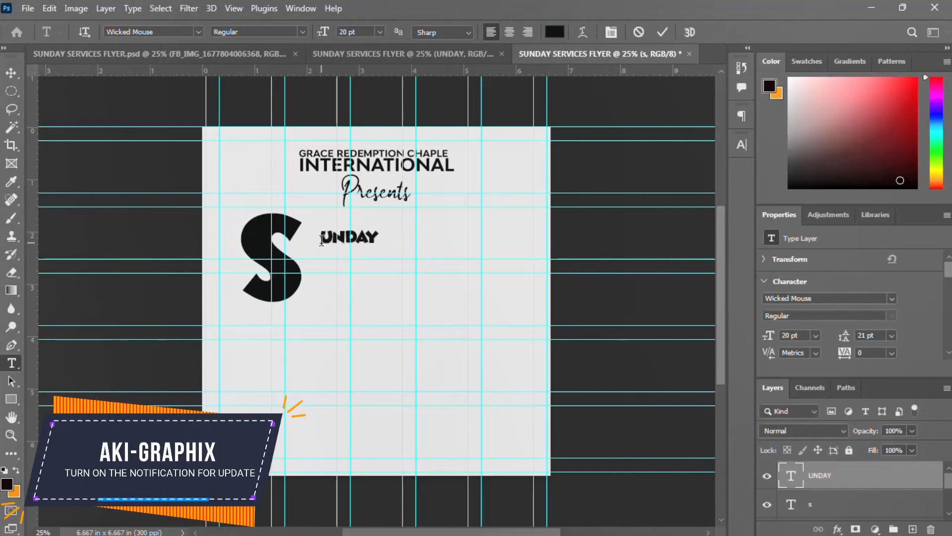
Scale "UNDAY" to about 291%, set it against the upper half of the S, and duplicate it directly below.
key(ctrl+t)
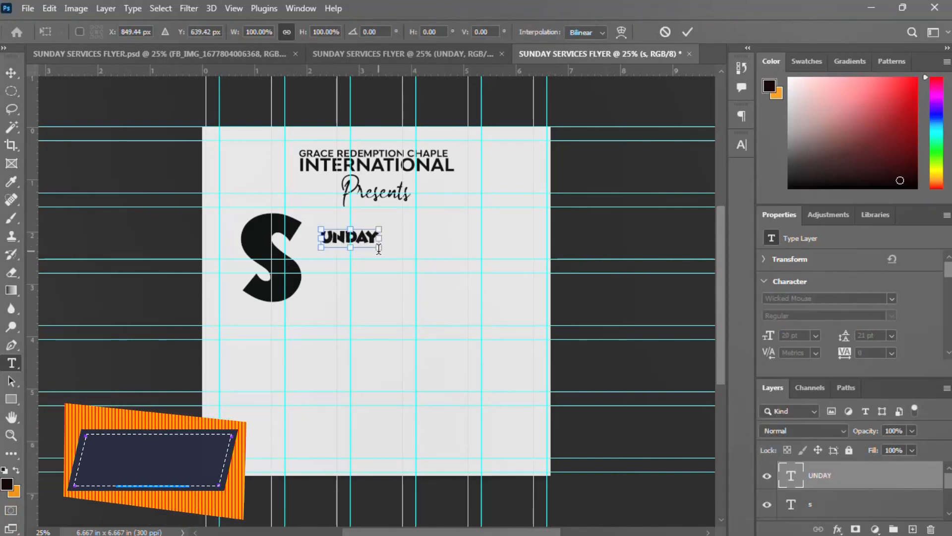
drag(380, 247, 434, 298)
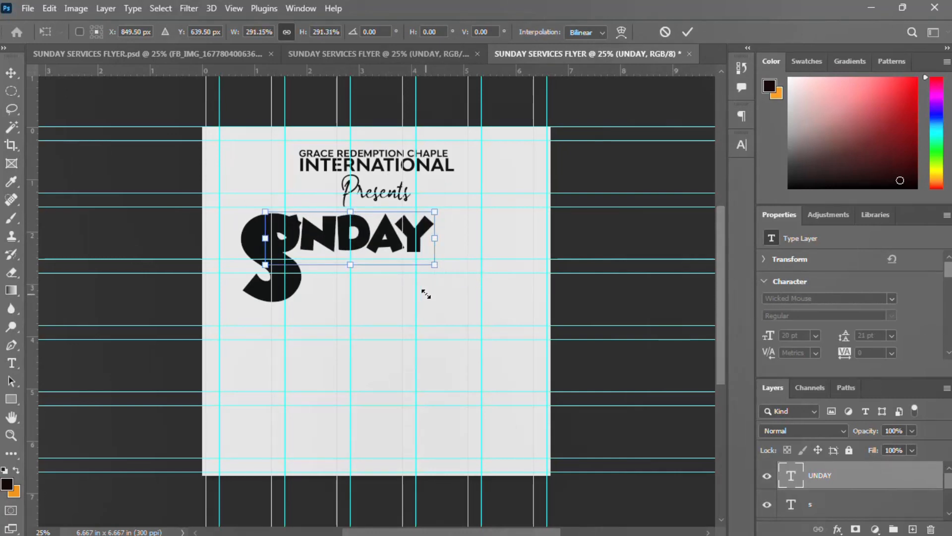
drag(374, 242, 416, 256)
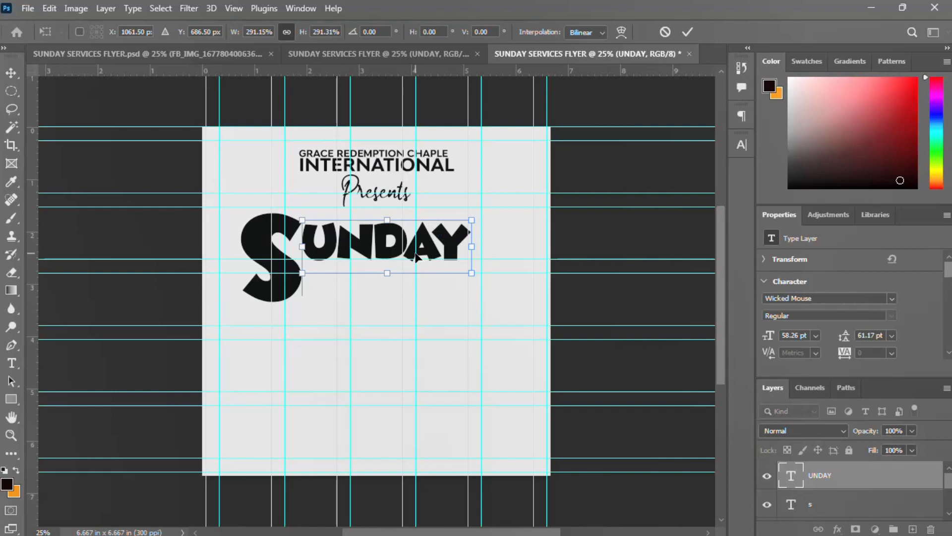
key(Return)
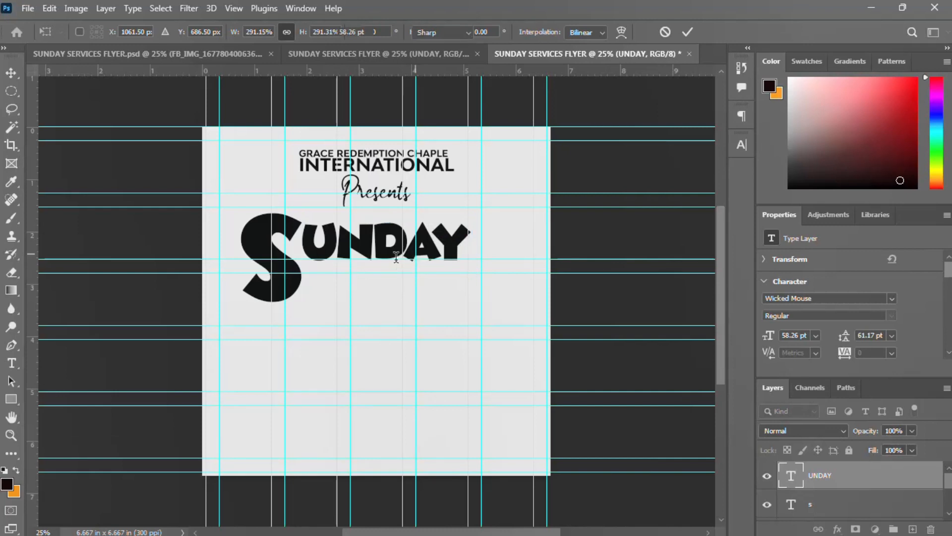
key(v)
drag(385, 244, 385, 282)
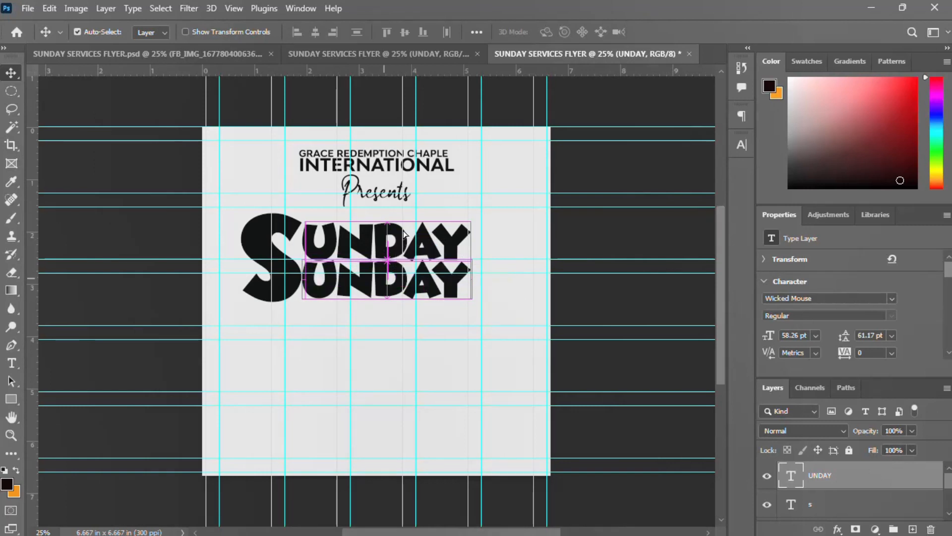
Copy the "ERVICE" title text from the finished flyer document, leaving the original text as it is.
click(375, 58)
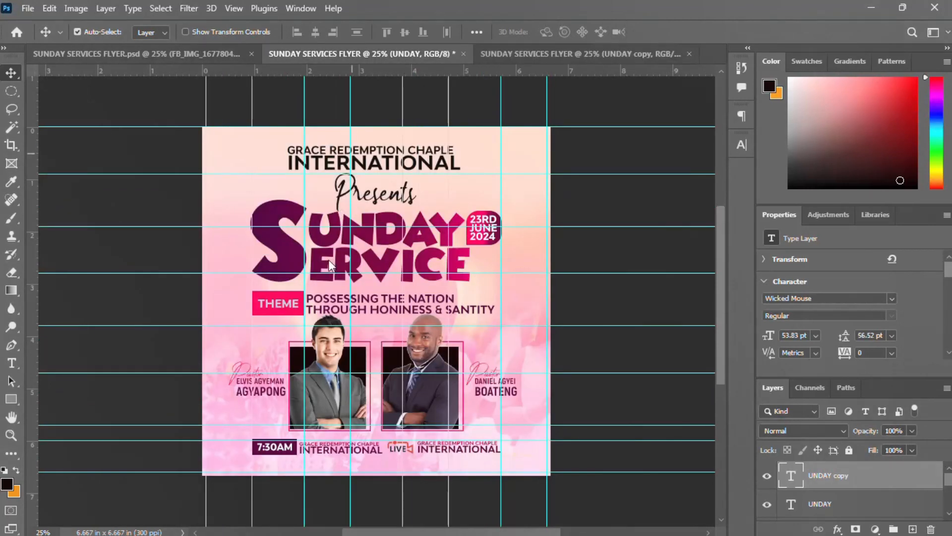
click(314, 260)
double_click(325, 265)
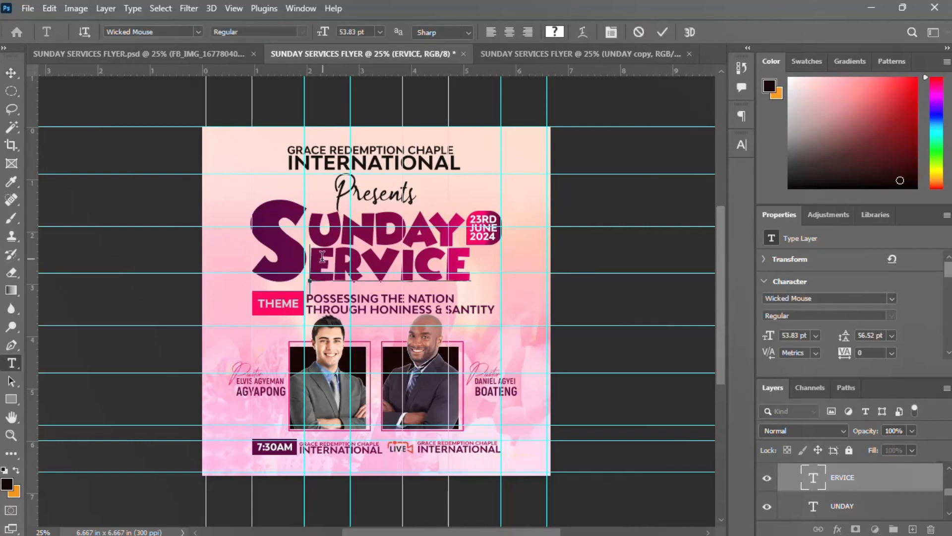
double_click(314, 257)
right_click(325, 257)
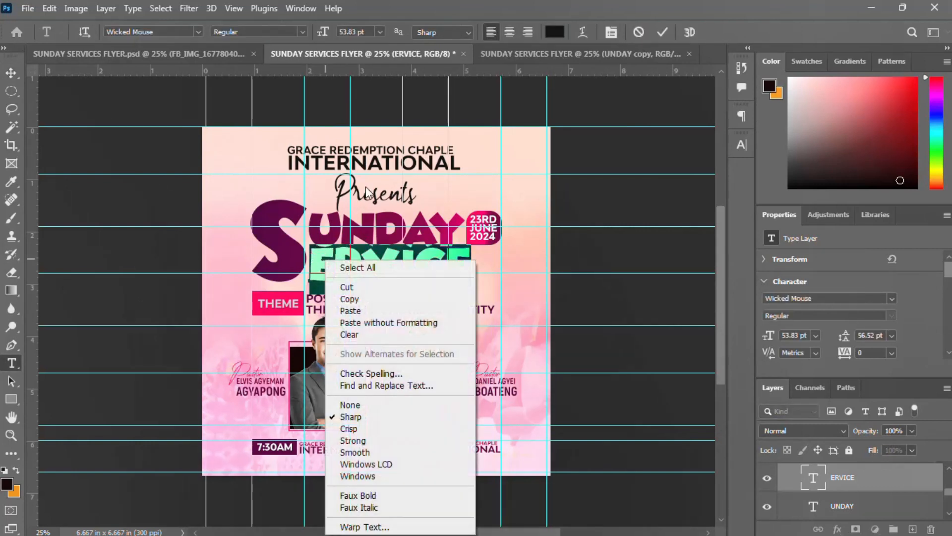
click(364, 302)
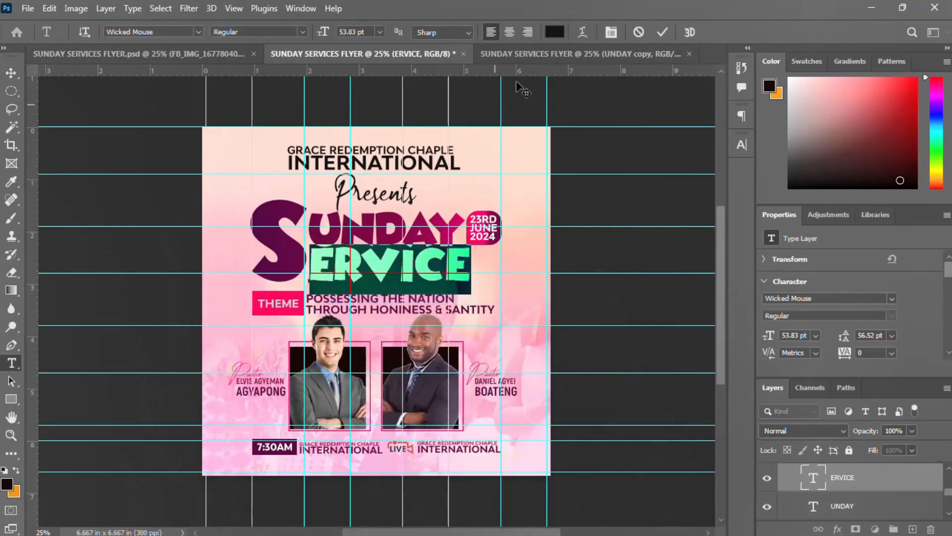
click(661, 35)
Replace the lower "UNDAY" copy in the new flyer with the copied text "ERVICE".
click(598, 55)
key(v)
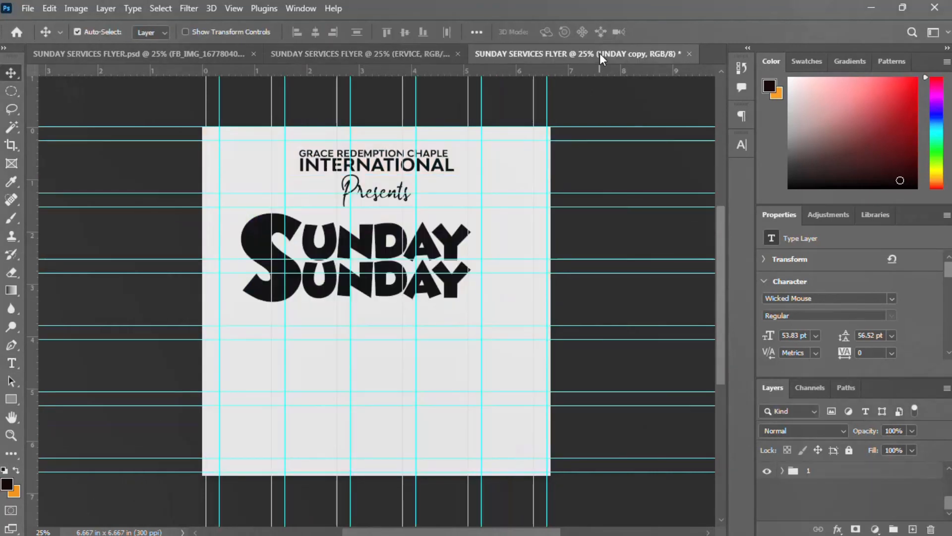
key(t)
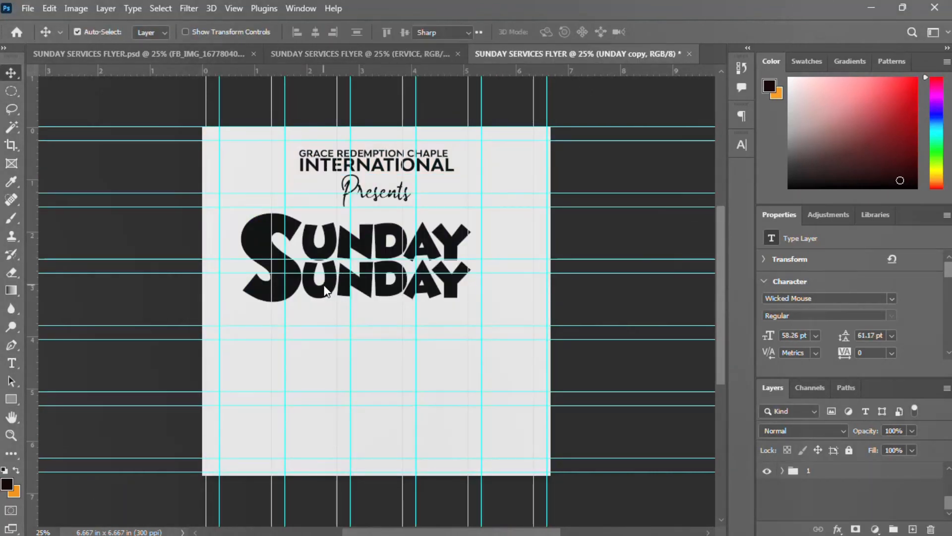
double_click(324, 285)
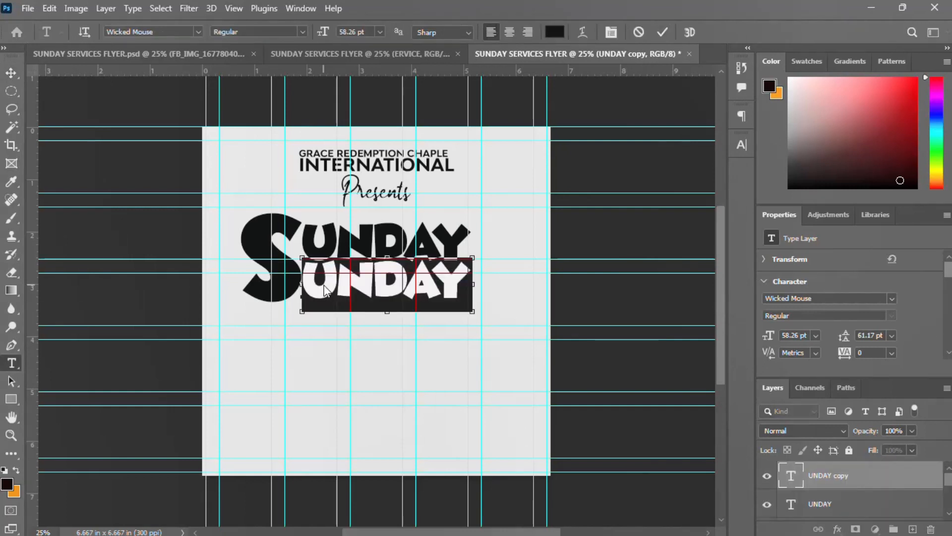
key(Right)
key(ctrl+v)
key(ctrl+Return)
key(v)
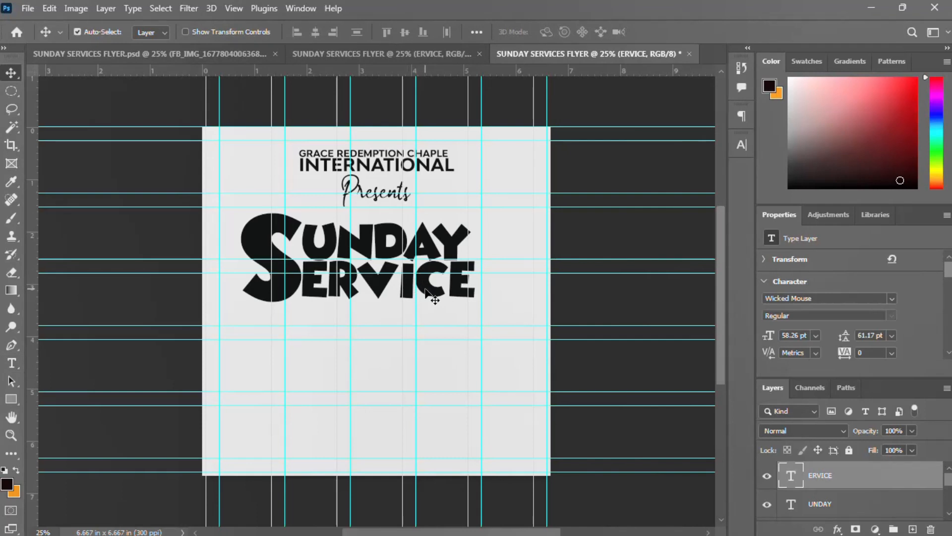
Scale "ERVICE" up proportionally to about 114% and place it against the lower half of the S.
key(ctrl+t)
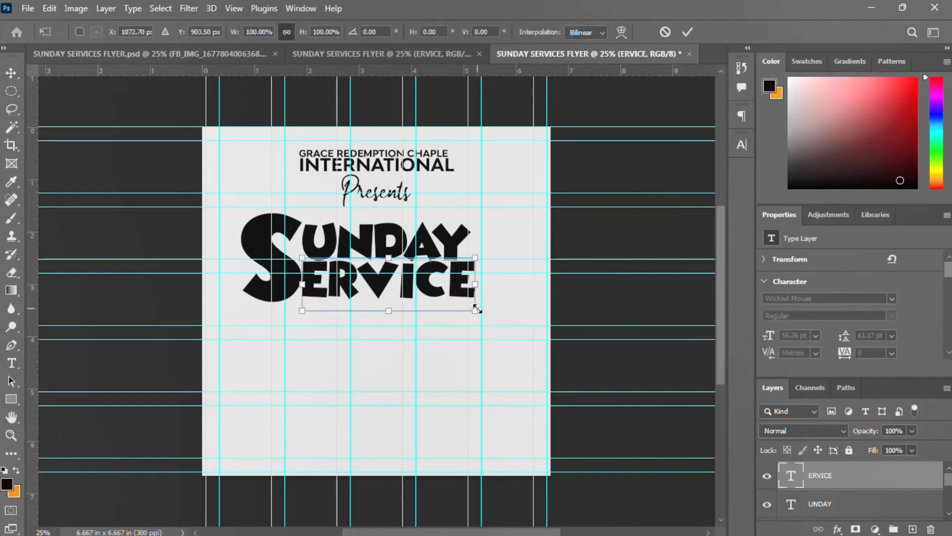
drag(476, 313, 487, 314)
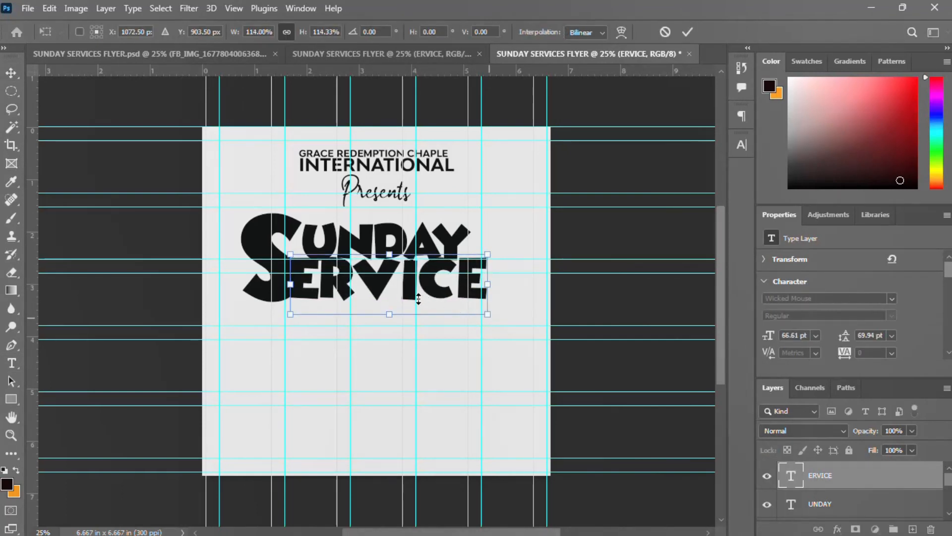
drag(384, 293, 392, 297)
key(Return)
Nudge "UNDAY" and "ERVICE" upward to adjust the spacing between the two title lines.
click(403, 254)
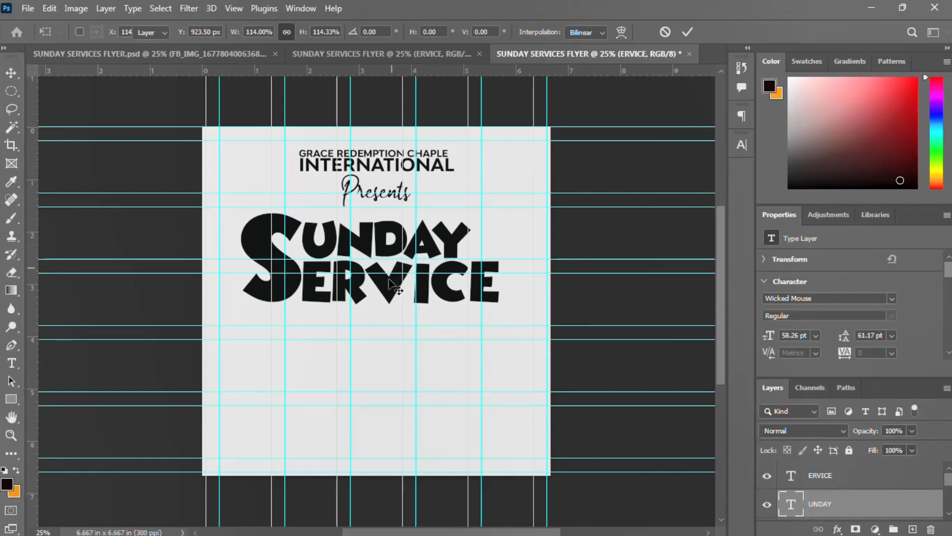
click(395, 288)
key(Return)
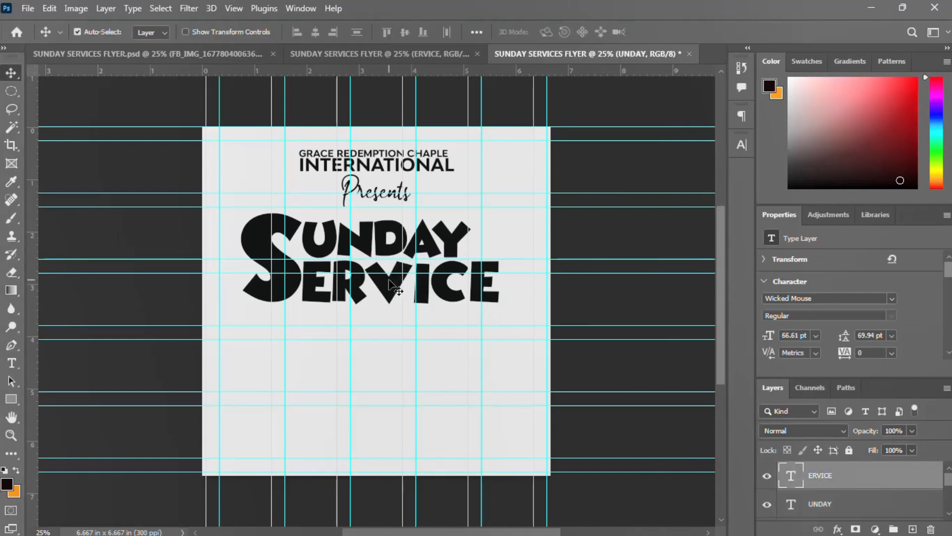
key(shift+Up)
key(shift+Up)
key(shift+Up)
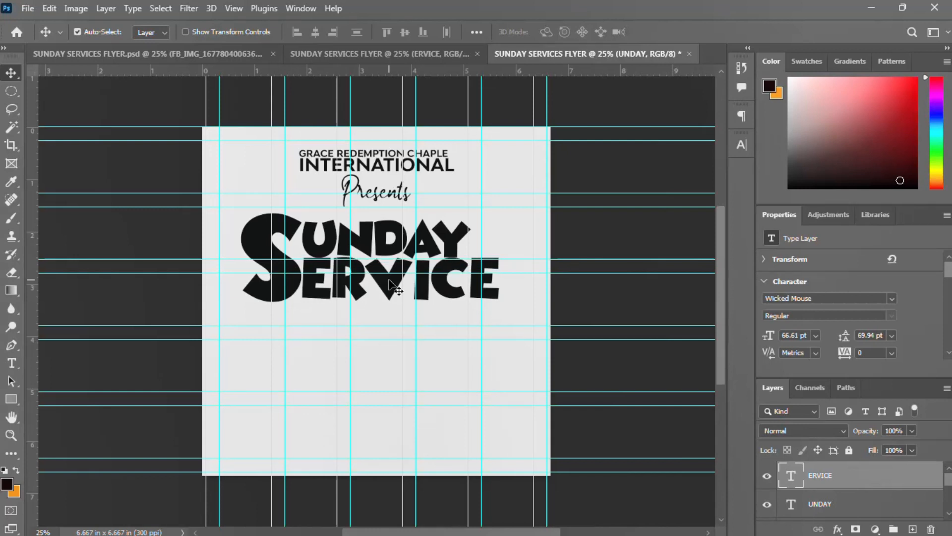
key(shift+Up)
key(shift+Down)
key(shift+Down)
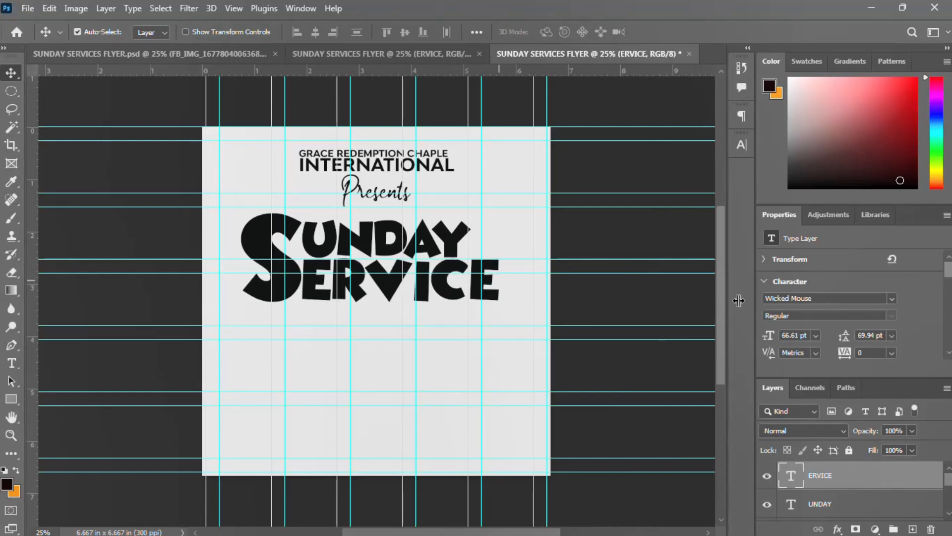
Group the "s", "UNDAY" and "ERVICE" layers and name the group 2.
scroll(838, 486, down, 1)
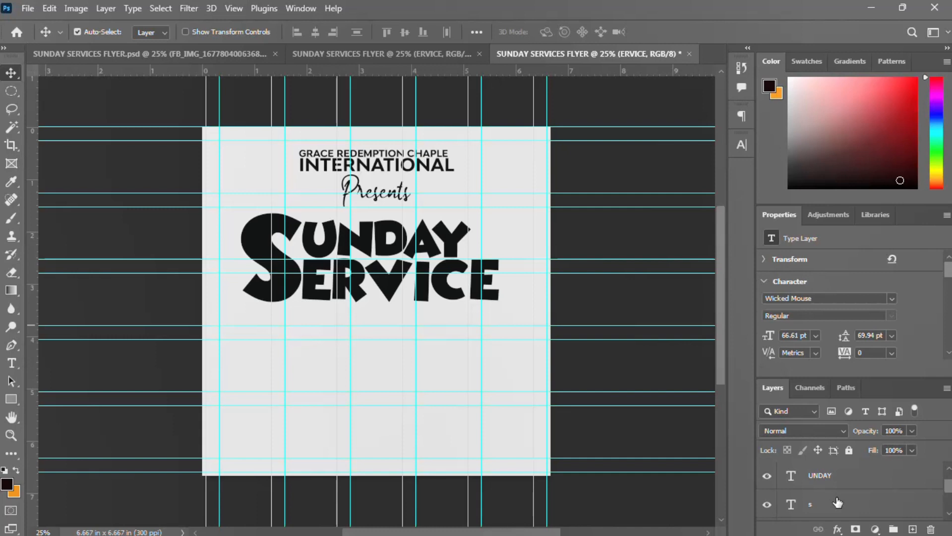
shift+click(838, 503)
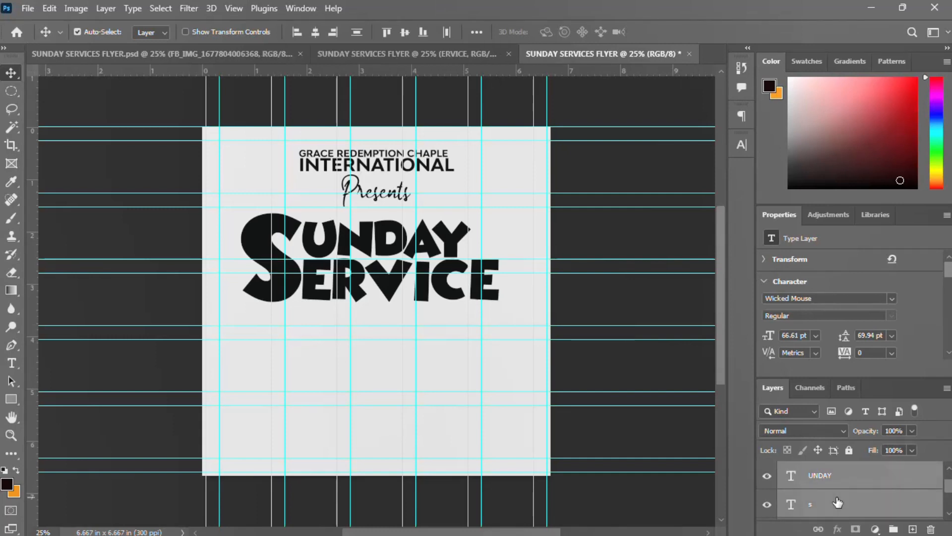
key(ctrl+g)
double_click(816, 470)
text(2)
key(Return)
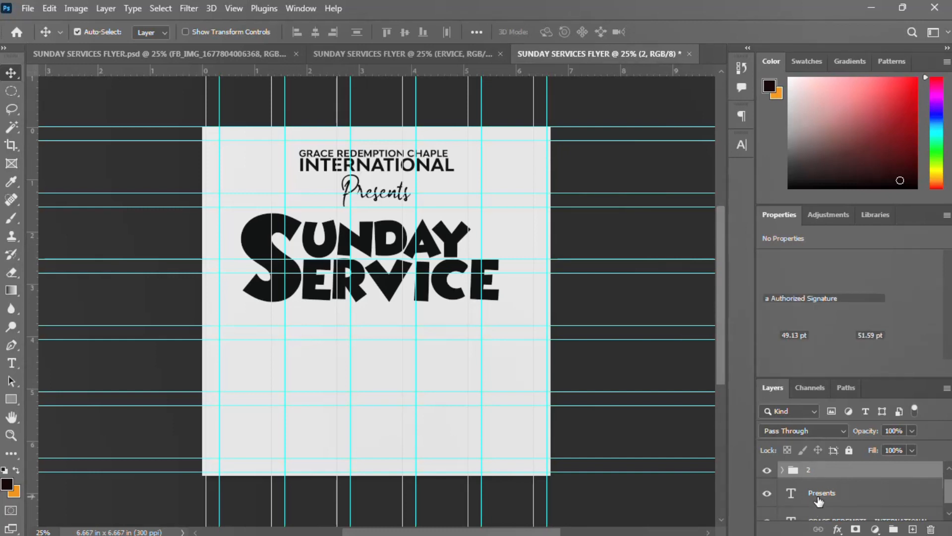
Group the "Presents" and church heading text layers and name the group 2.
click(819, 502)
scroll(821, 500, down, 1)
shift+click(830, 491)
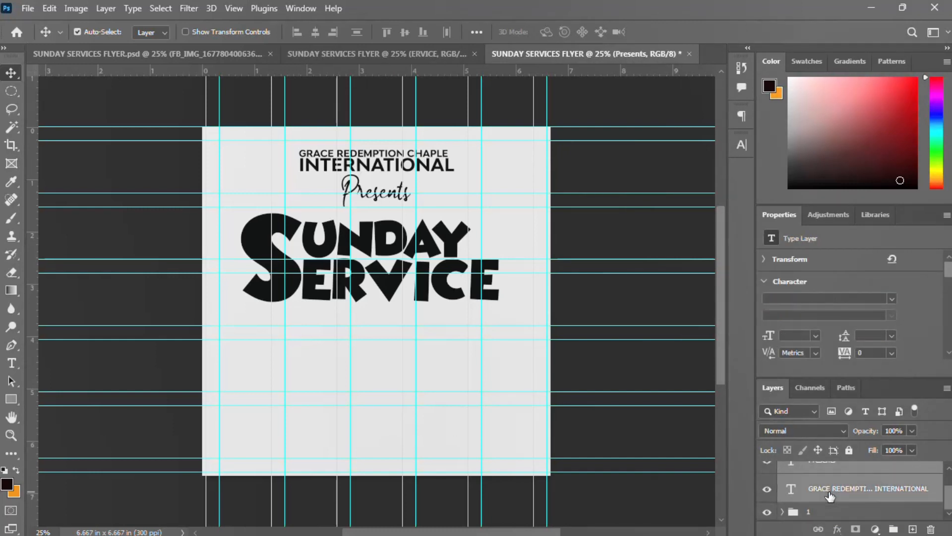
scroll(829, 495, up, 1)
key(ctrl+g)
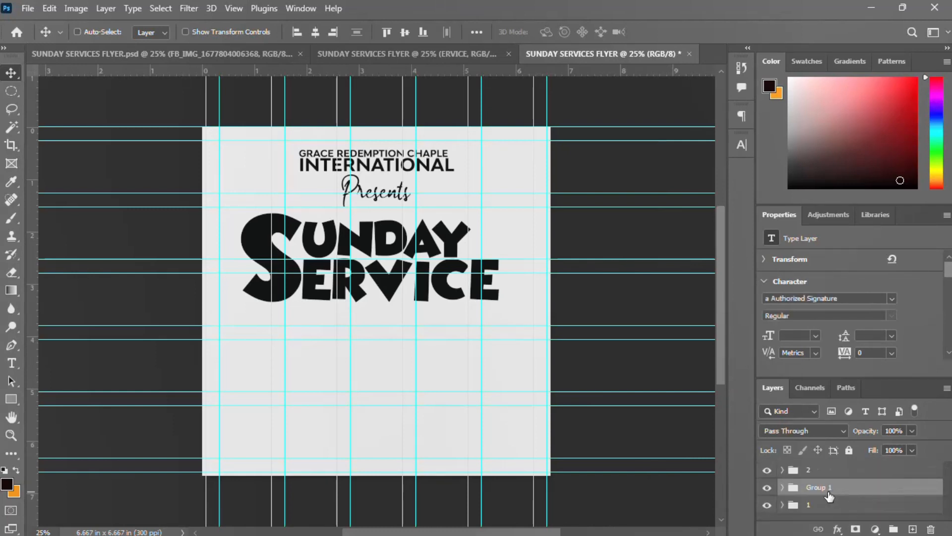
double_click(823, 489)
key(Return)
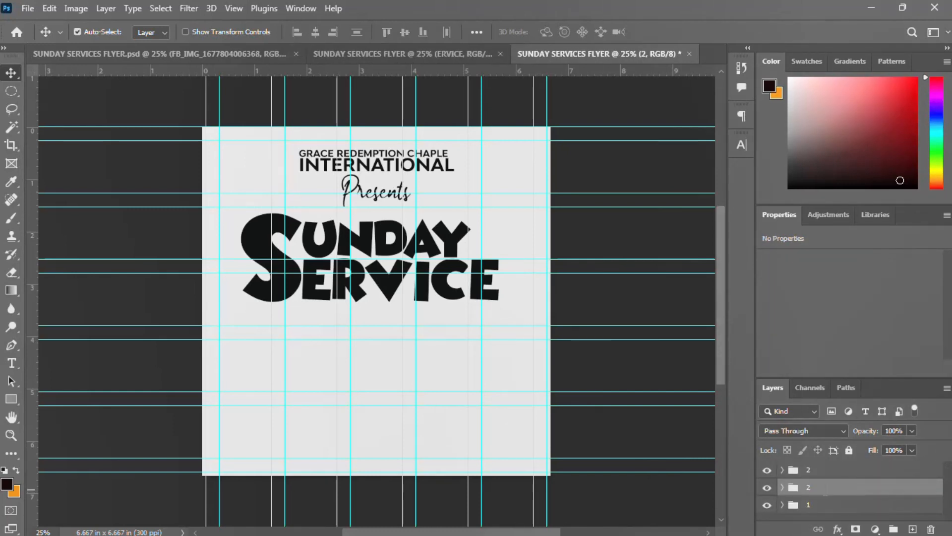
Rename the group holding the "SUNDAY SERVICE" title layers as 3.
double_click(808, 470)
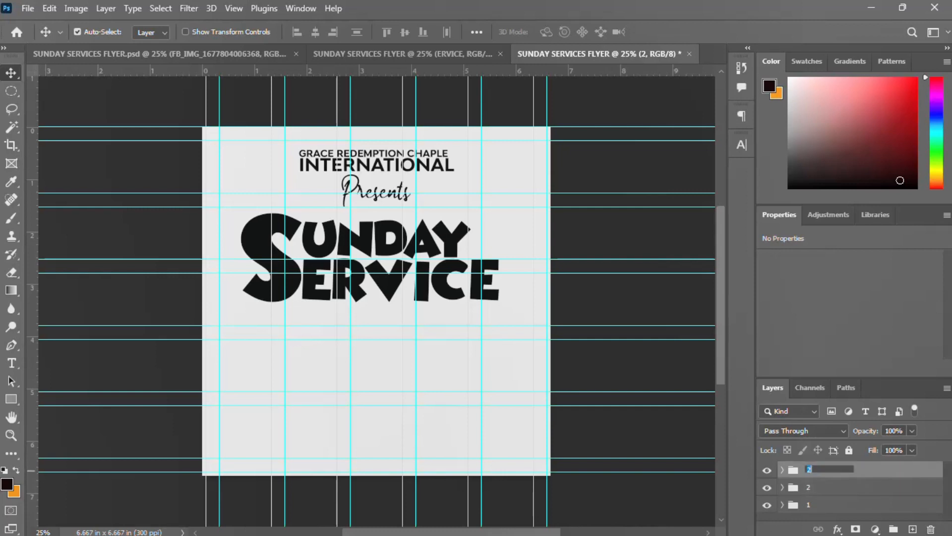
text(3)
key(Return)
Copy the layer style of the "SUNDAY SERVICE" title group 3 in the finished reference flyer.
click(367, 49)
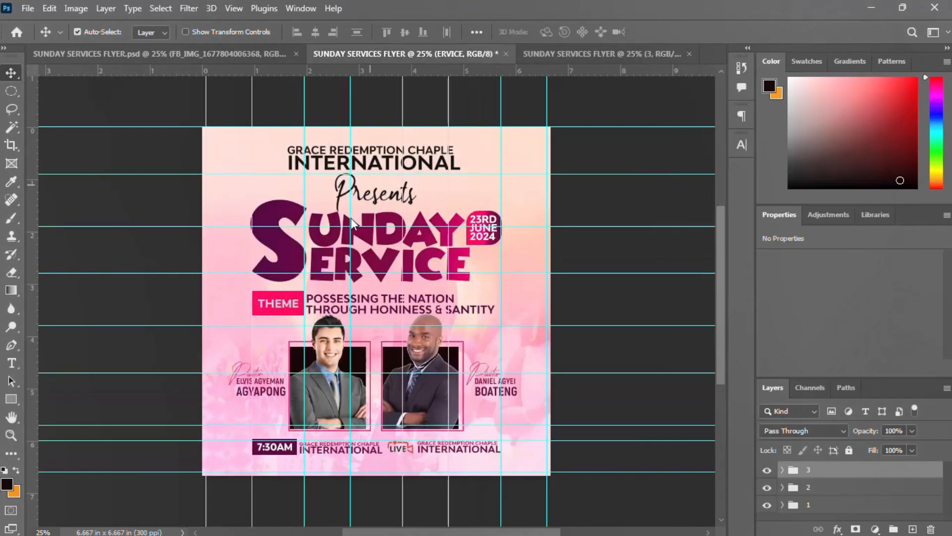
click(356, 189)
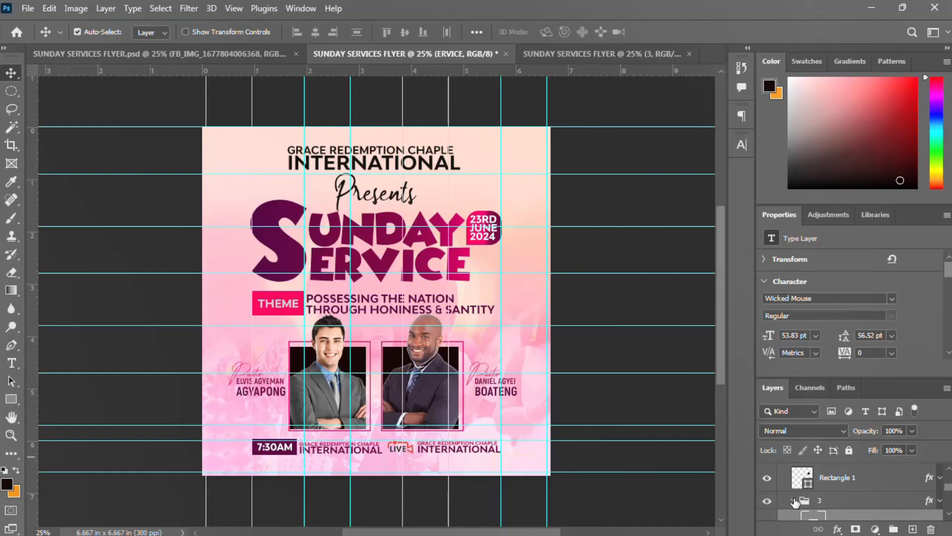
scroll(796, 504, up, 3)
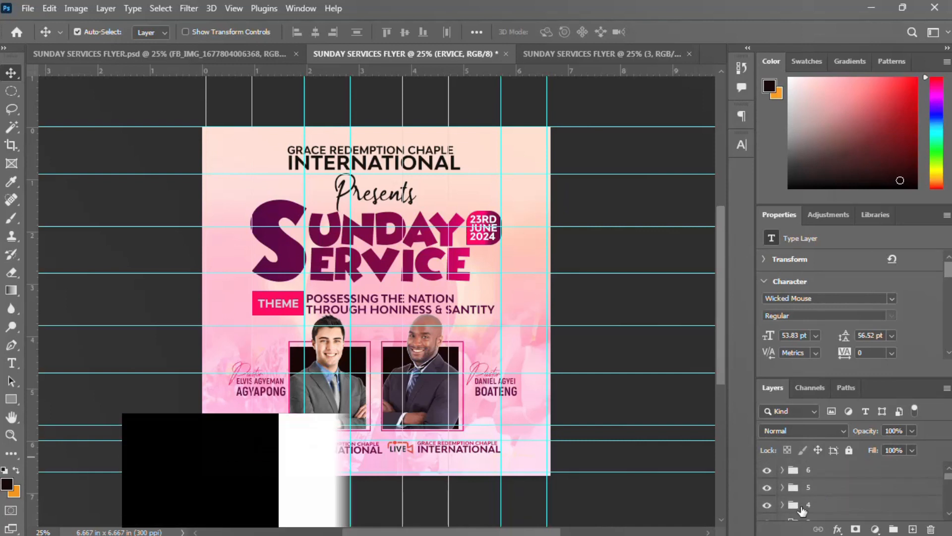
scroll(800, 508, down, 1)
click(783, 505)
click(767, 505)
click(767, 504)
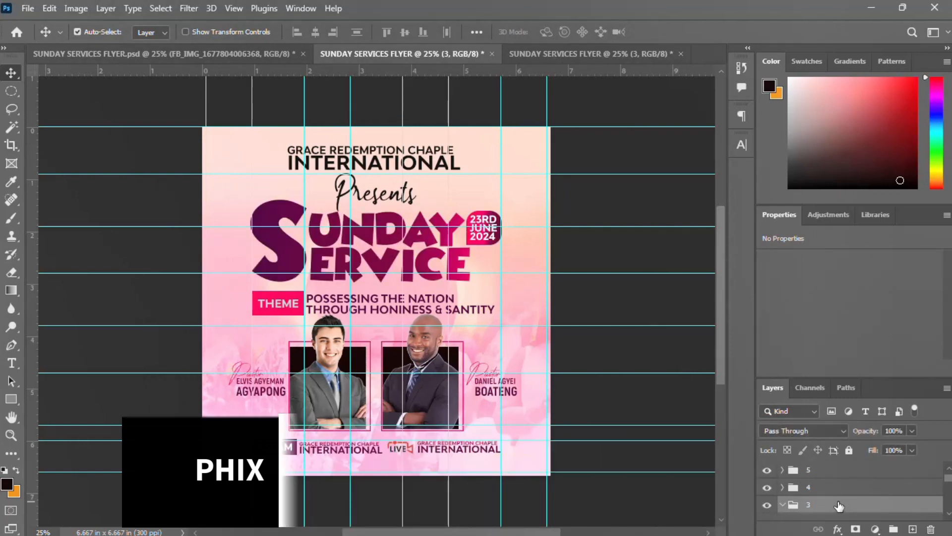
scroll(840, 505, down, 1)
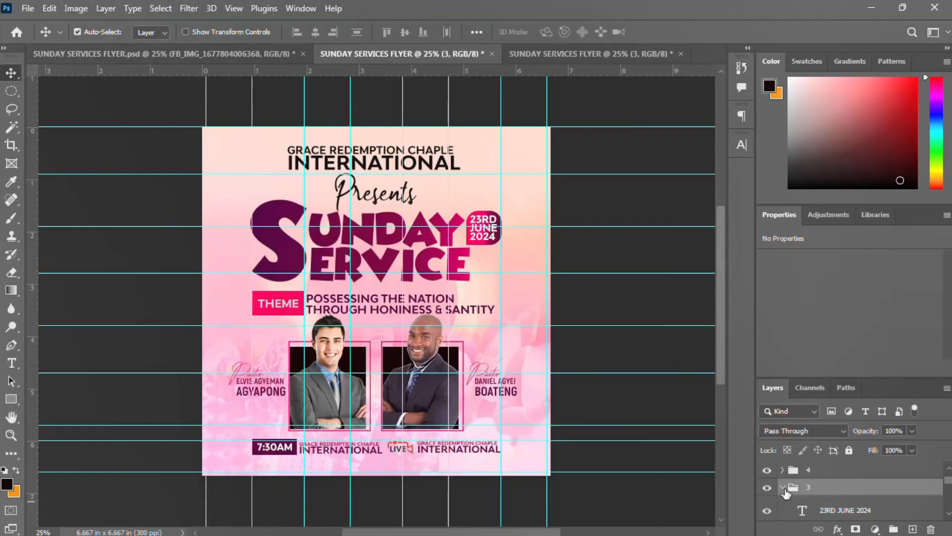
scroll(813, 498, down, 3)
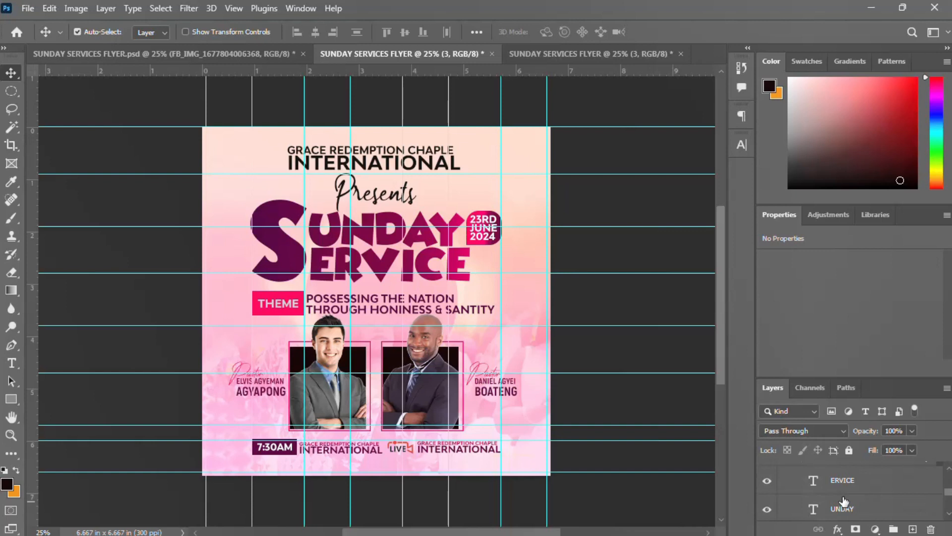
scroll(843, 501, up, 3)
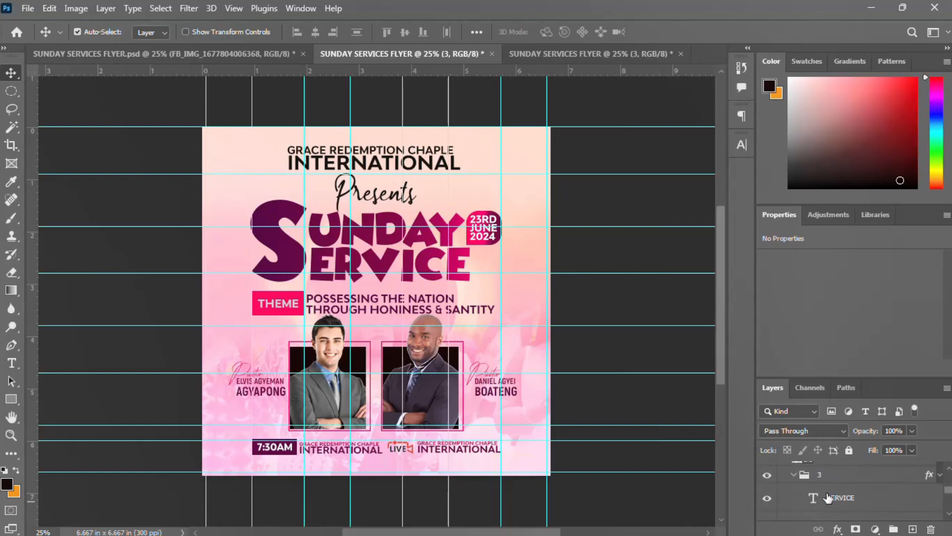
click(865, 482)
right_click(865, 481)
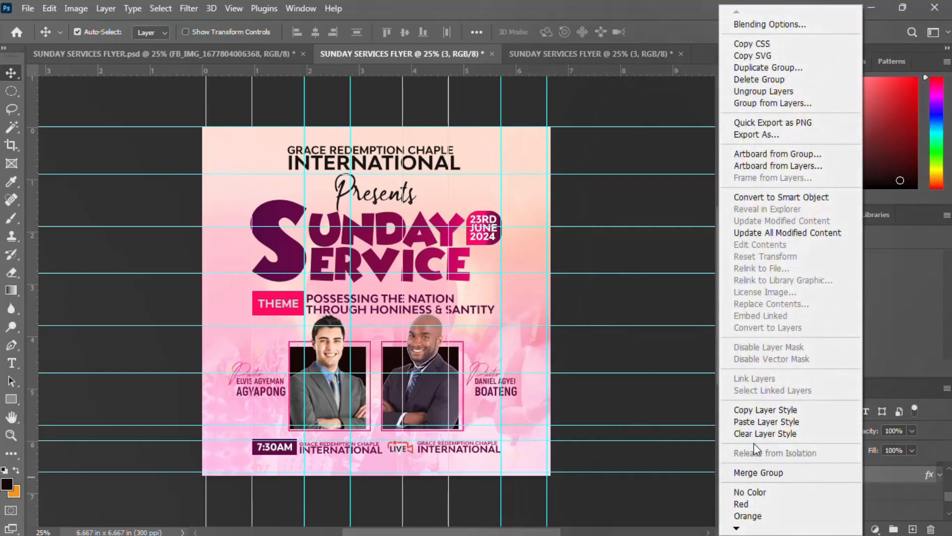
click(769, 411)
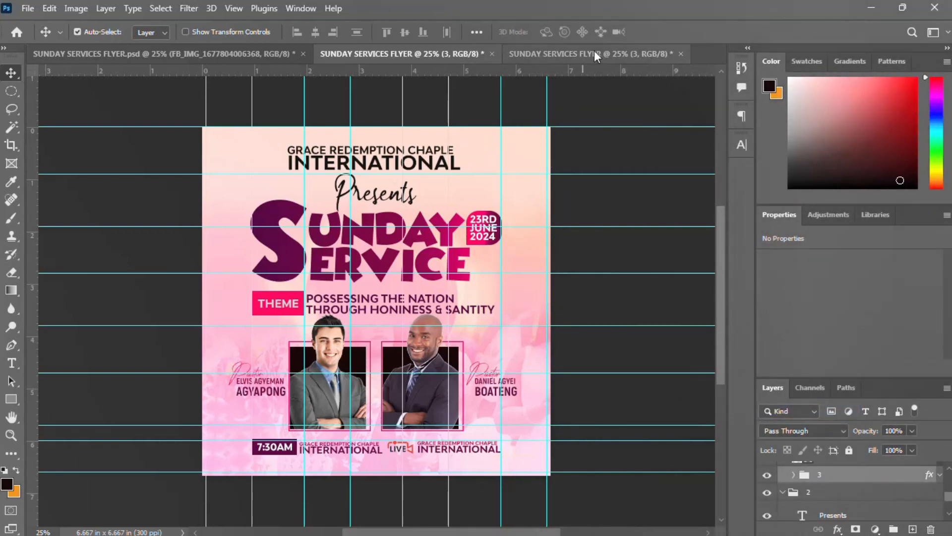
Paste the copied layer style onto group 3 in the new flyer and collapse its effects list.
click(594, 51)
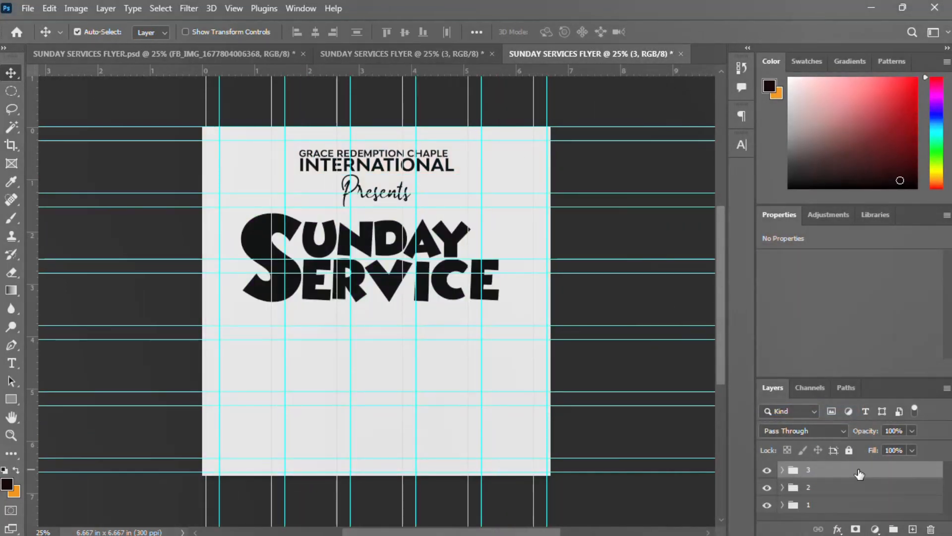
right_click(860, 474)
click(787, 421)
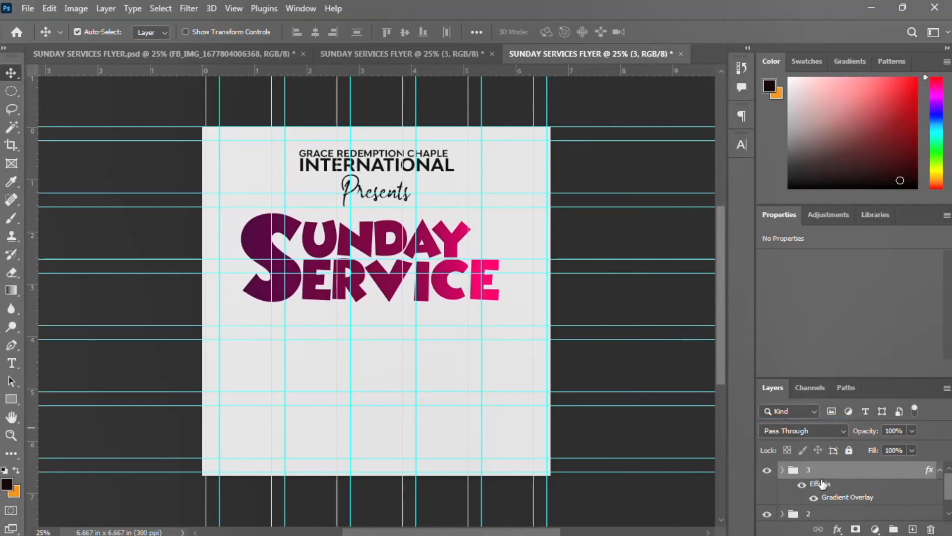
click(940, 471)
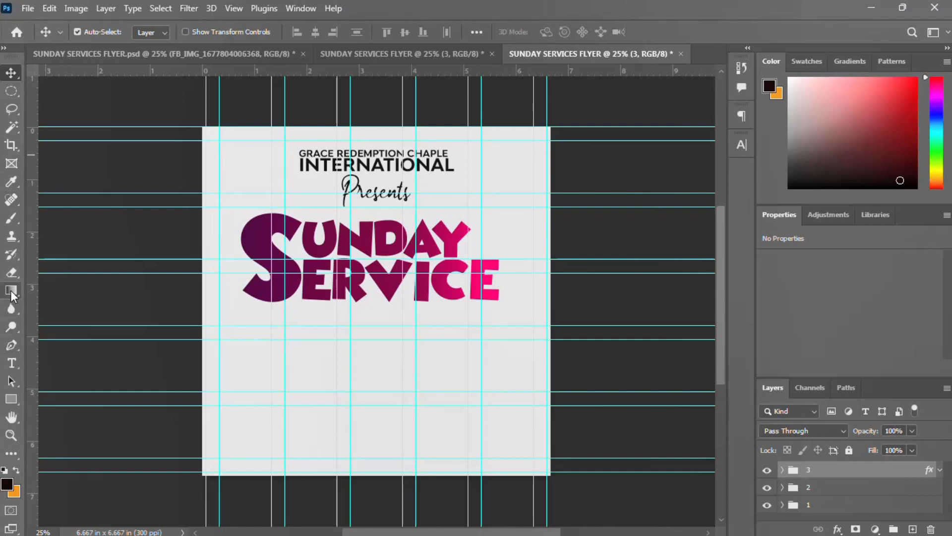
Draw a square about 208 px wide beside "SUNDAY" and give it the title's gradient overlay with the gradient reversed.
click(17, 398)
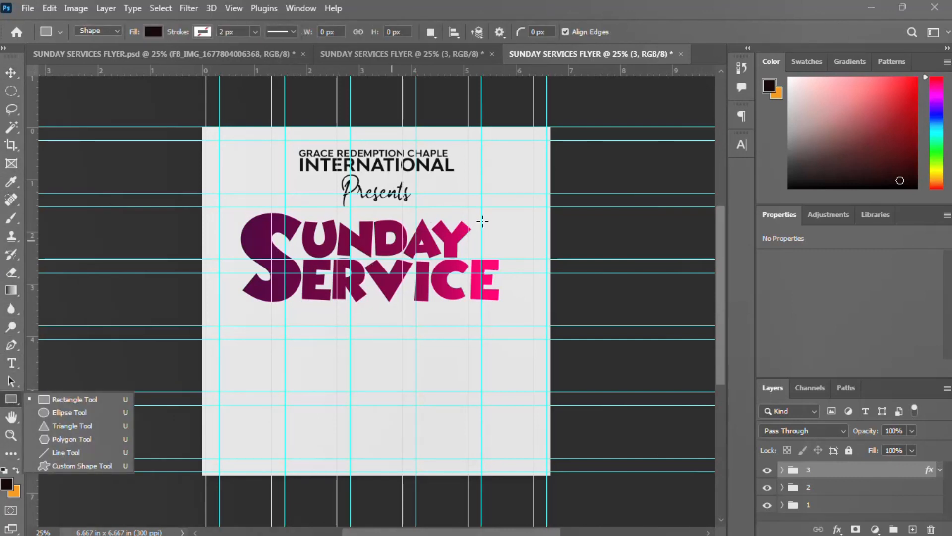
drag(482, 222, 518, 260)
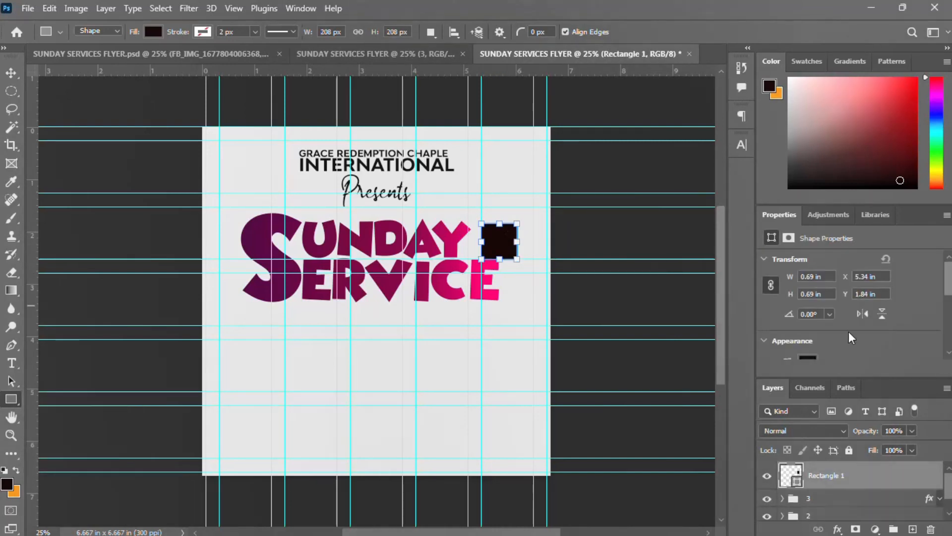
right_click(879, 475)
click(733, 353)
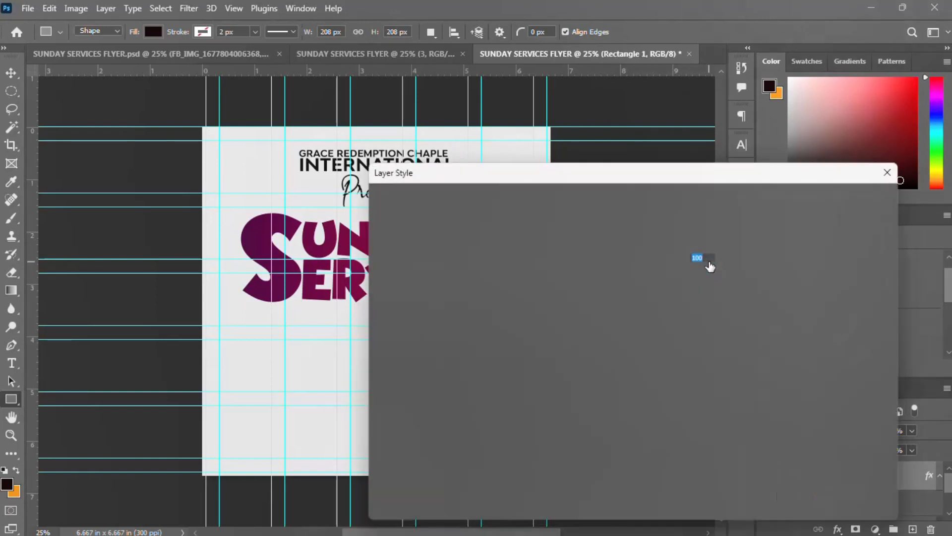
click(697, 273)
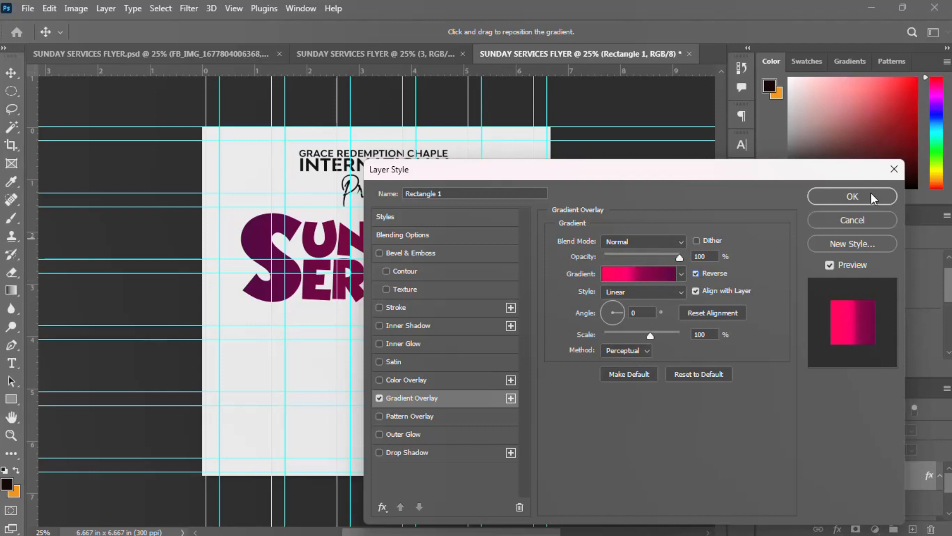
click(829, 201)
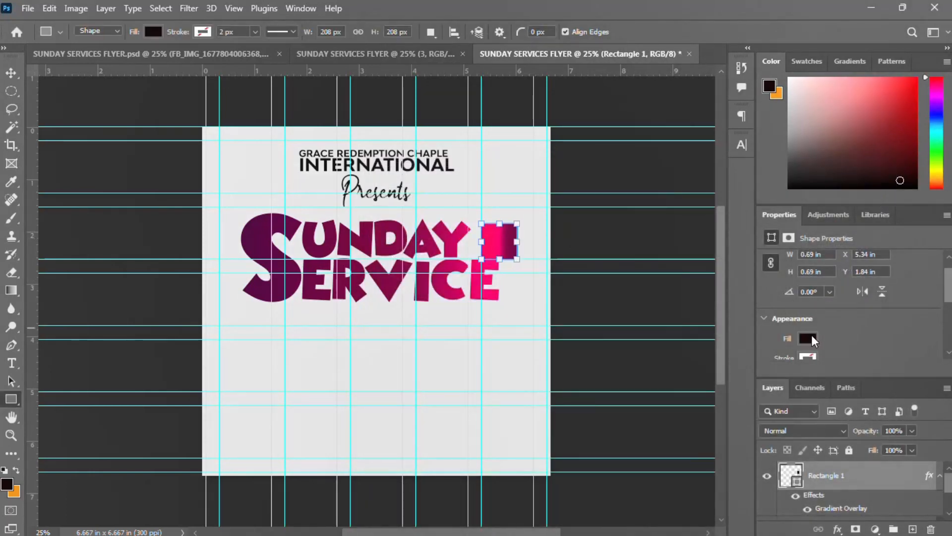
scroll(811, 327, down, 5)
click(789, 314)
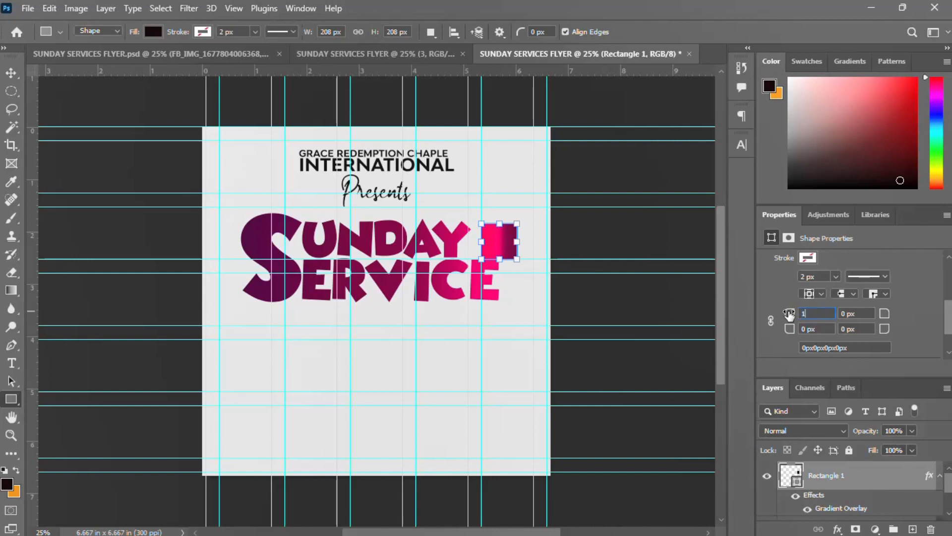
text(100)
key(Return)
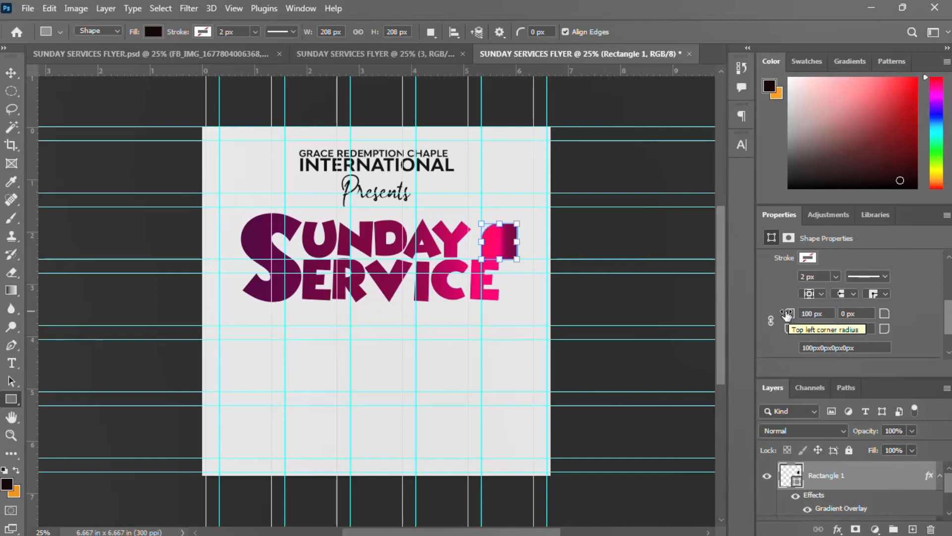
click(790, 315)
text(0)
key(Return)
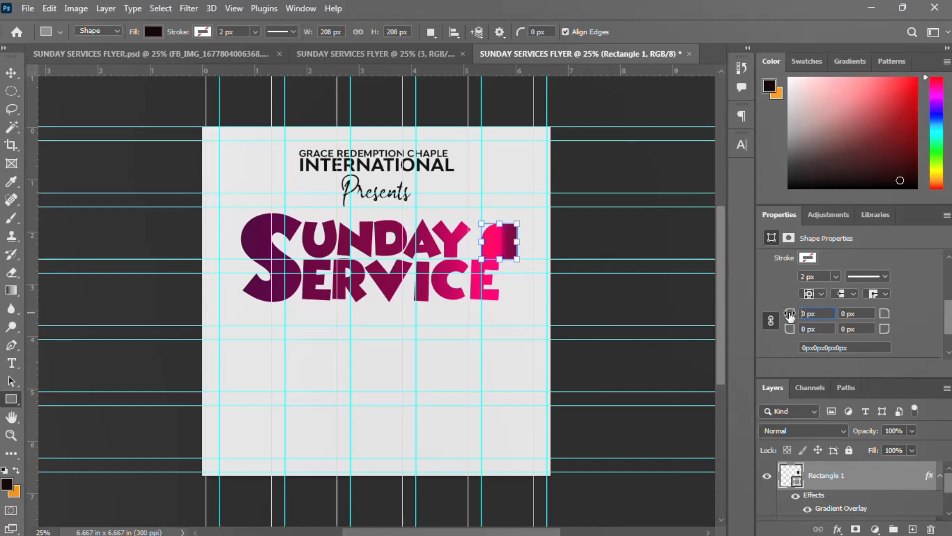
Set the square's corner radii to 100 px, except 0 px at the bottom-left corner, and move the shape close against the "Y" of "SUNDAY".
click(790, 315)
text(100)
key(Return)
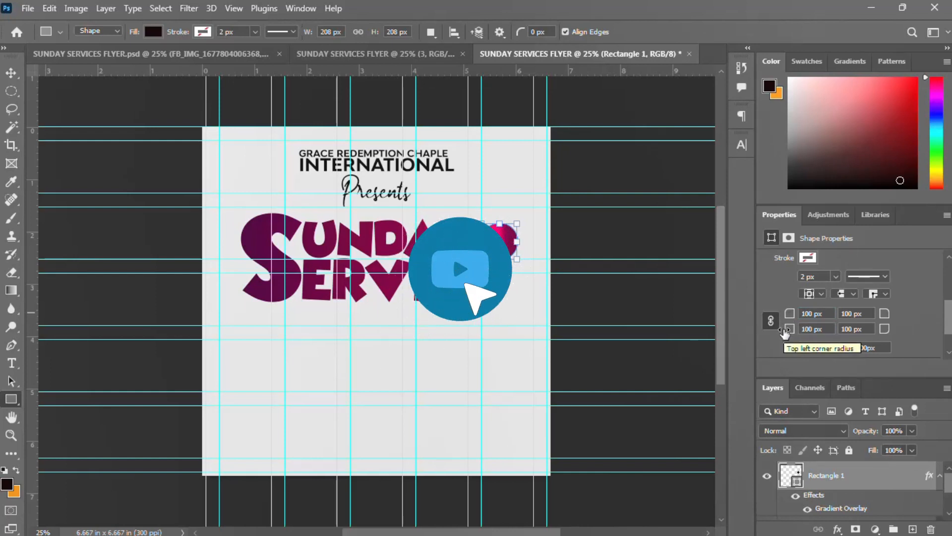
click(788, 330)
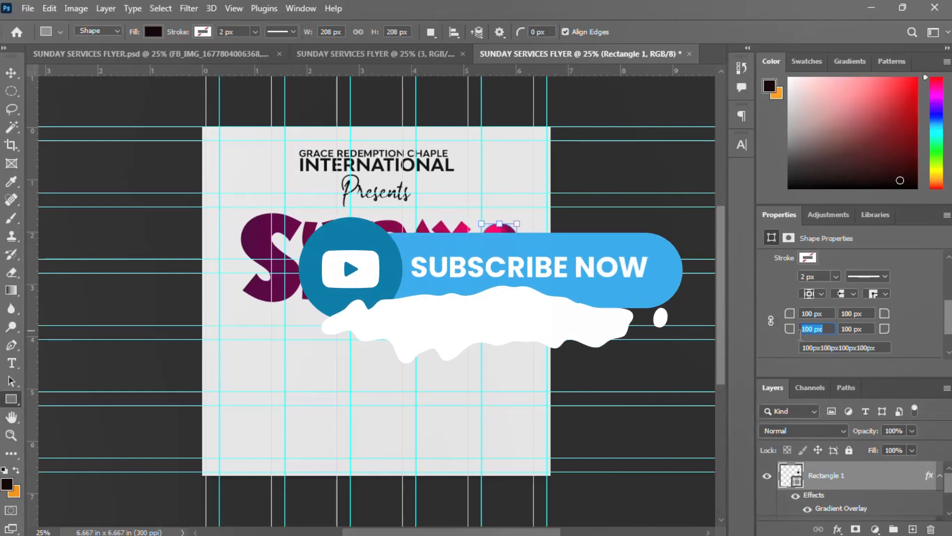
text(0)
key(Return)
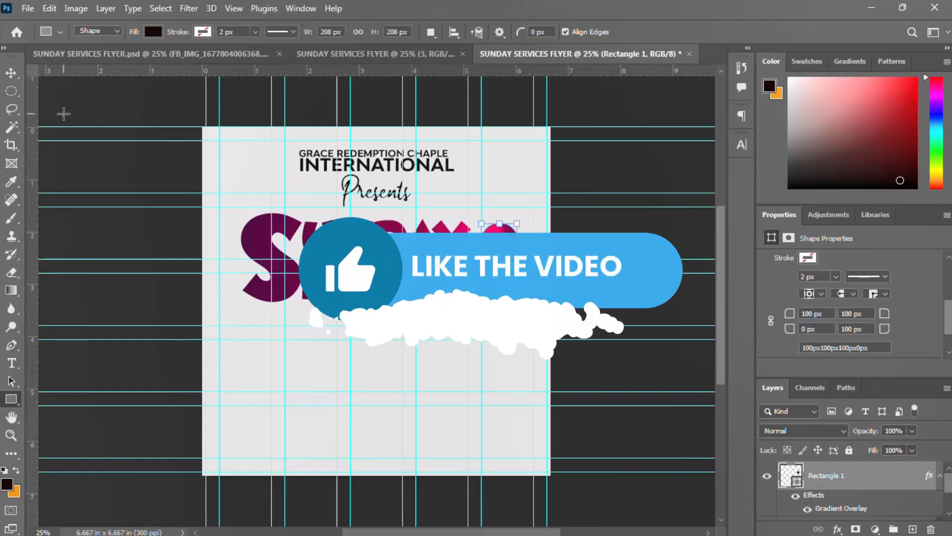
click(9, 73)
drag(500, 243, 490, 236)
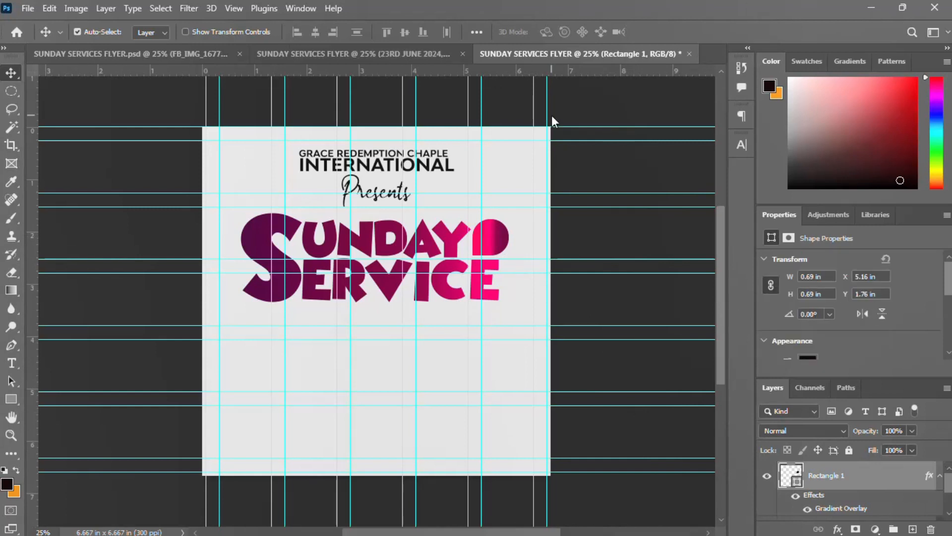
Add the white text "23RD JUNE 2024" on three lines above the rounded shape in Adlinnaka Bold, 15 pt.
key(t)
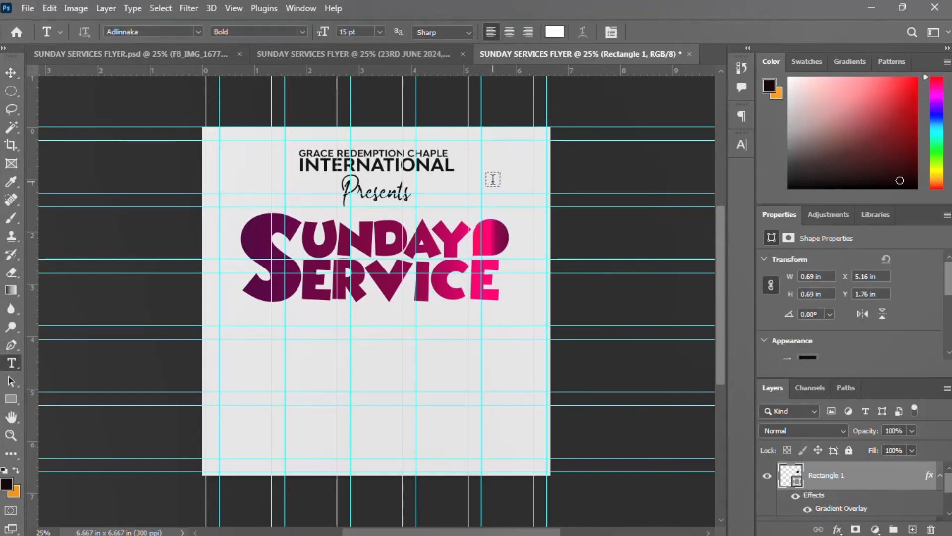
click(492, 178)
text(23RD JUNE 2024)
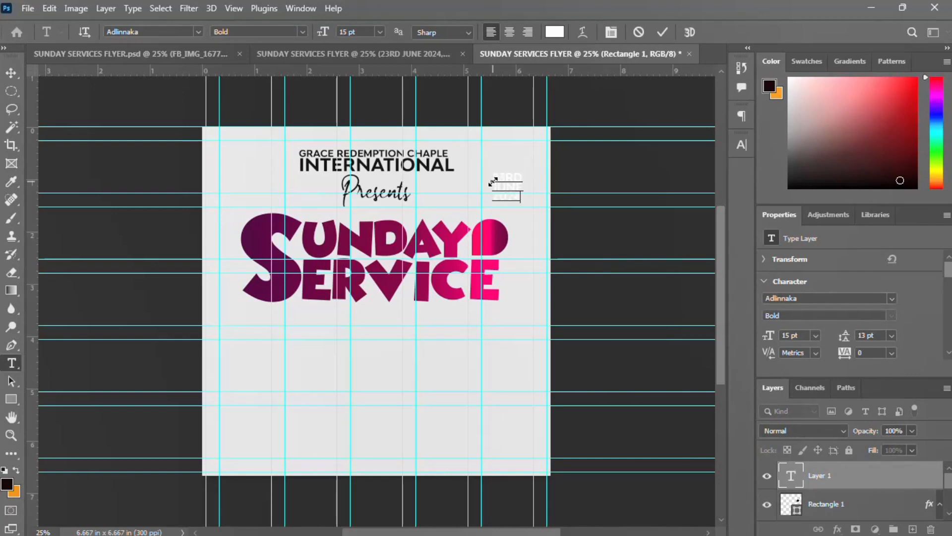
key(ctrl+Return)
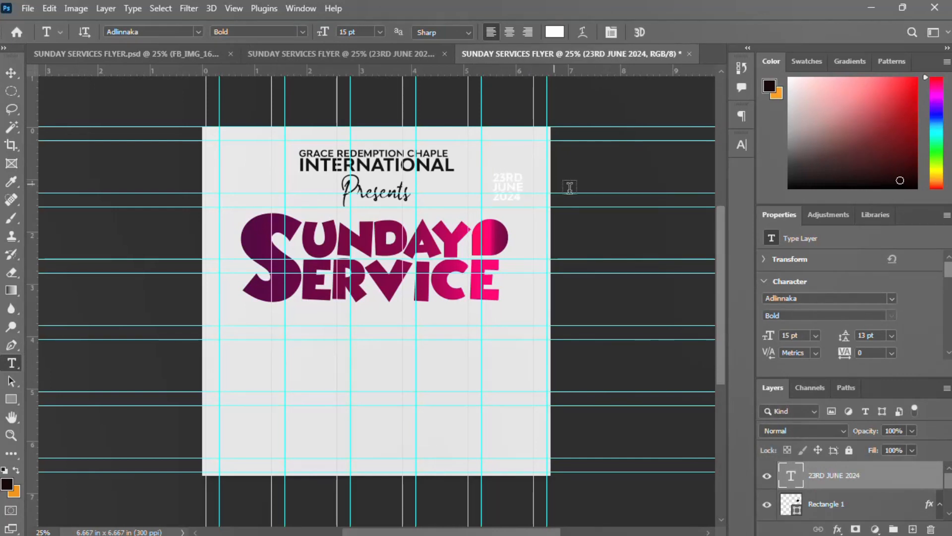
Centre the date text horizontally and vertically on the rounded shape, using the shape's outline as a selection, and deselect.
ctrl+click(789, 503)
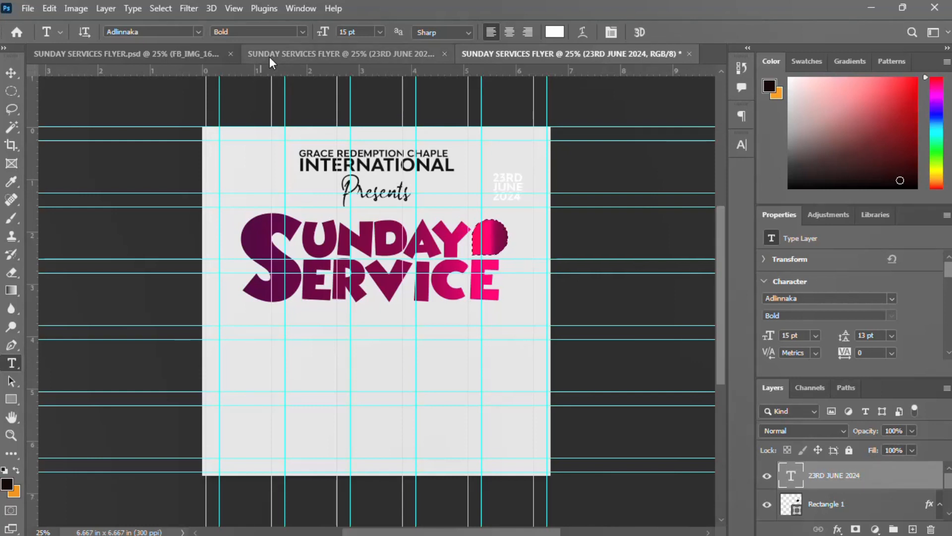
key(v)
click(315, 32)
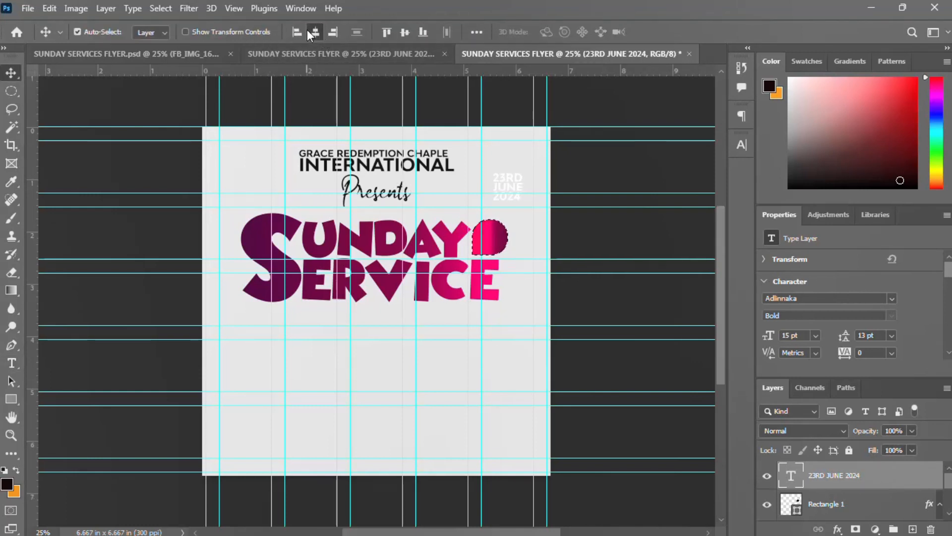
click(405, 32)
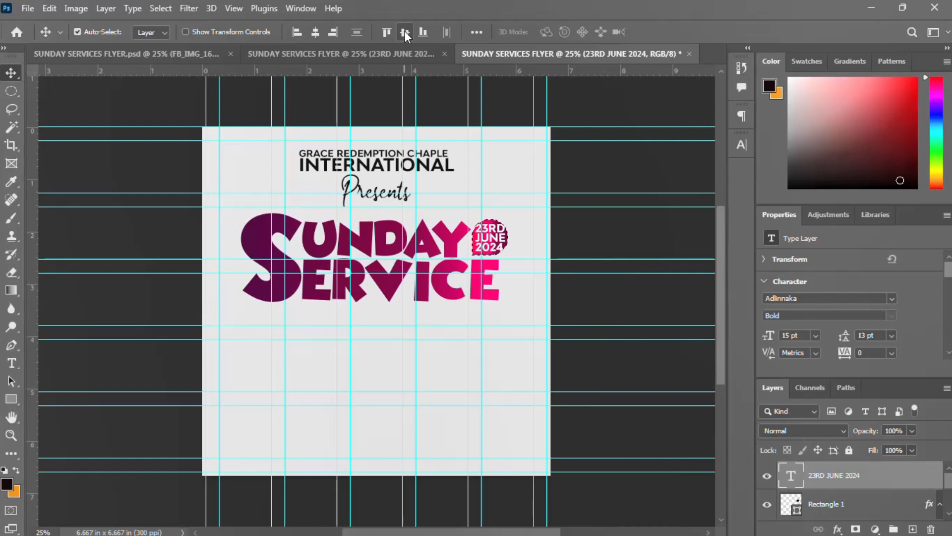
click(172, 7)
click(188, 38)
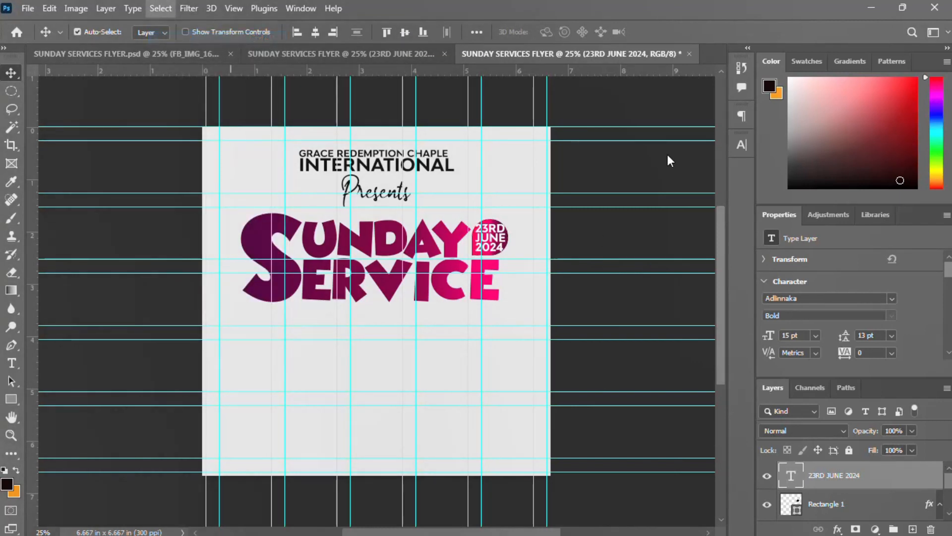
Set the date text's font size to 13 pt.
click(742, 145)
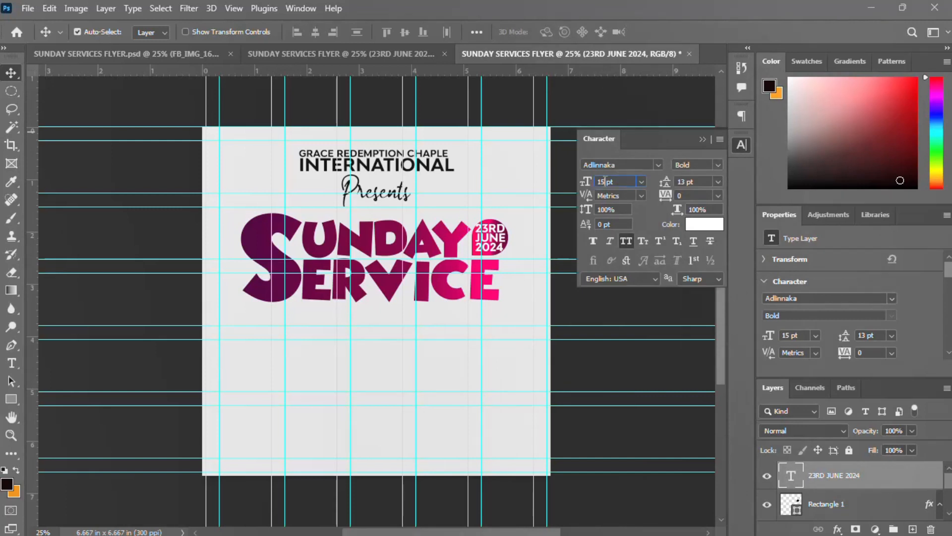
text(14)
key(Return)
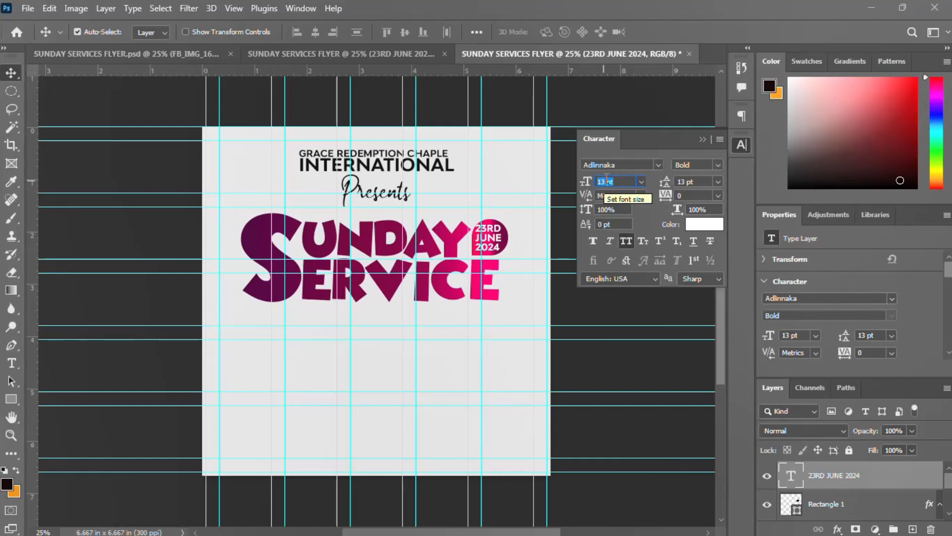
click(743, 145)
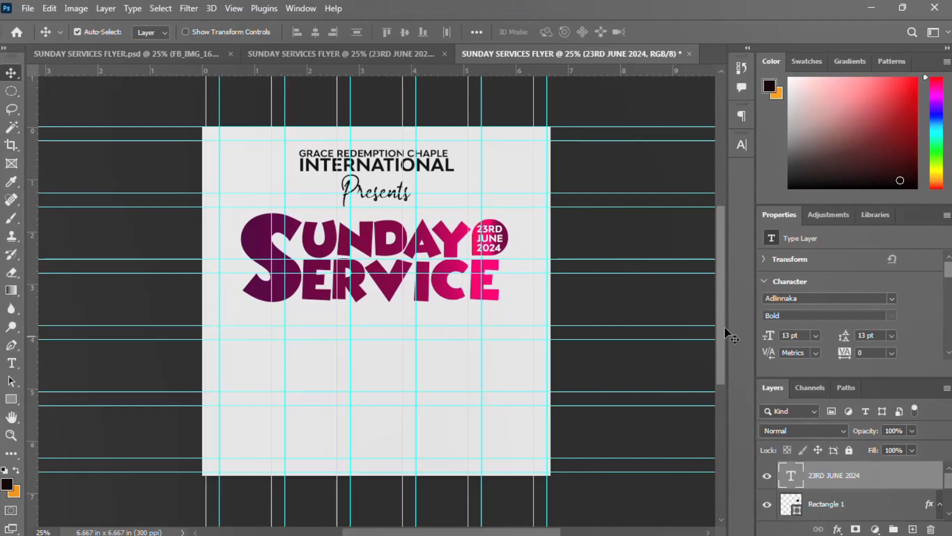
scroll(842, 497, down, 2)
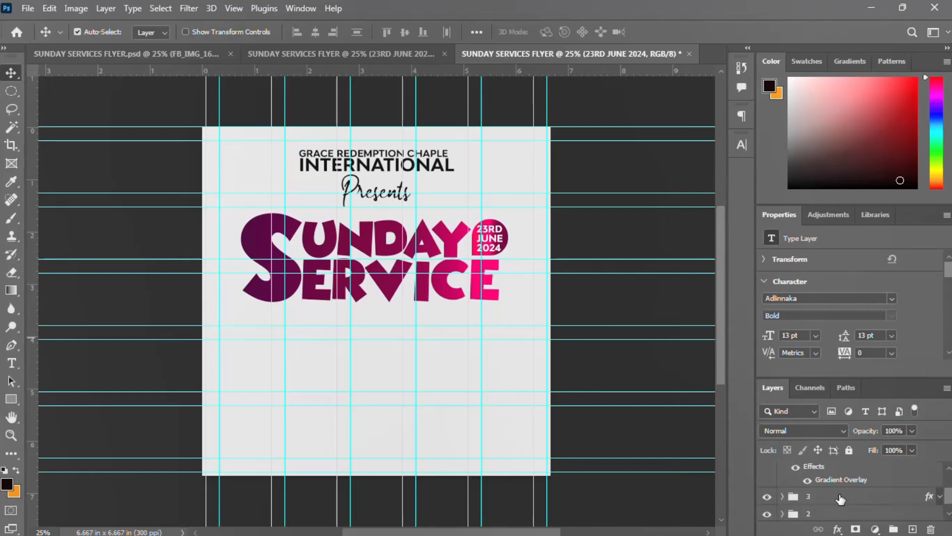
Group the date text, the rounded shape and the title group into a group named "3", and check it by toggling its visibility.
scroll(841, 498, up, 1)
click(841, 497)
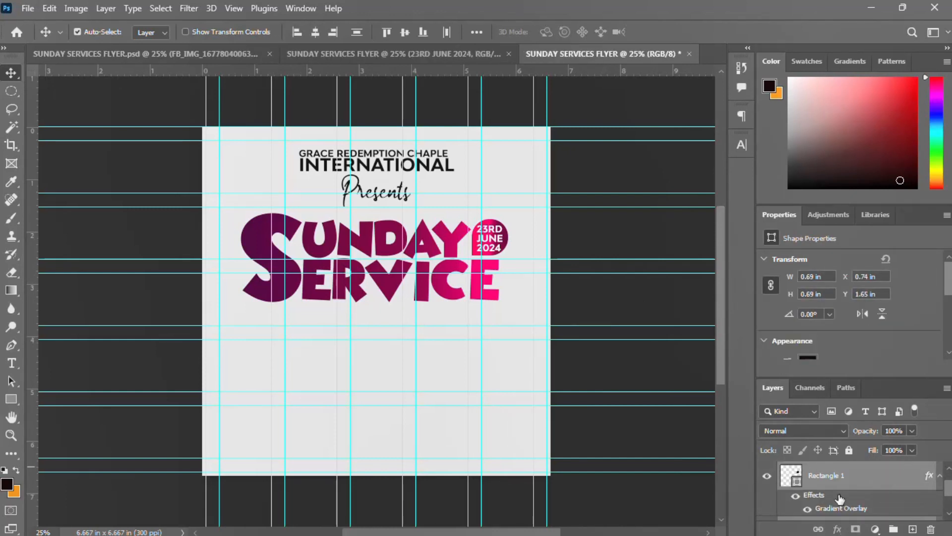
key(ctrl+g)
double_click(818, 469)
text(3)
key(Return)
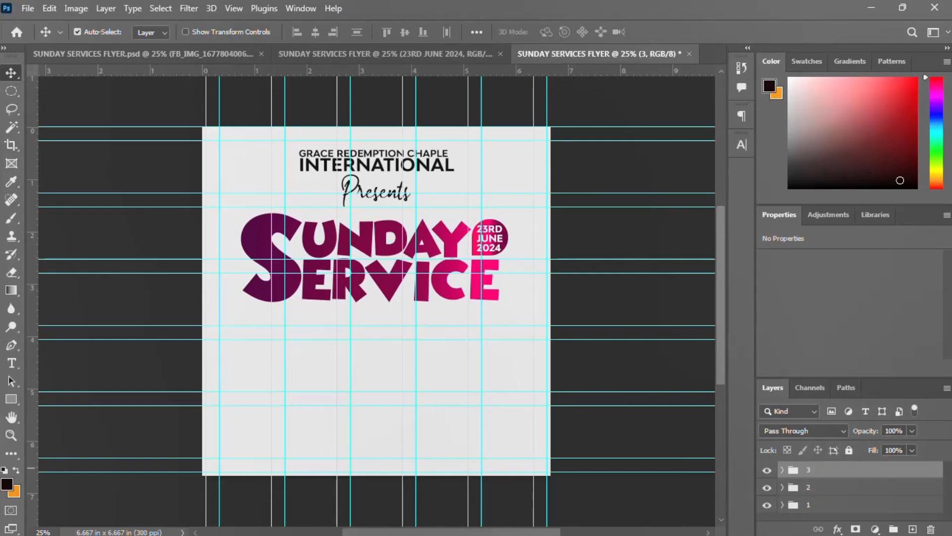
click(767, 470)
click(767, 470)
Draw a rectangle about 374 × 124 px below the start of "SERVICE" and fill it with the recently used dark purple.
click(11, 399)
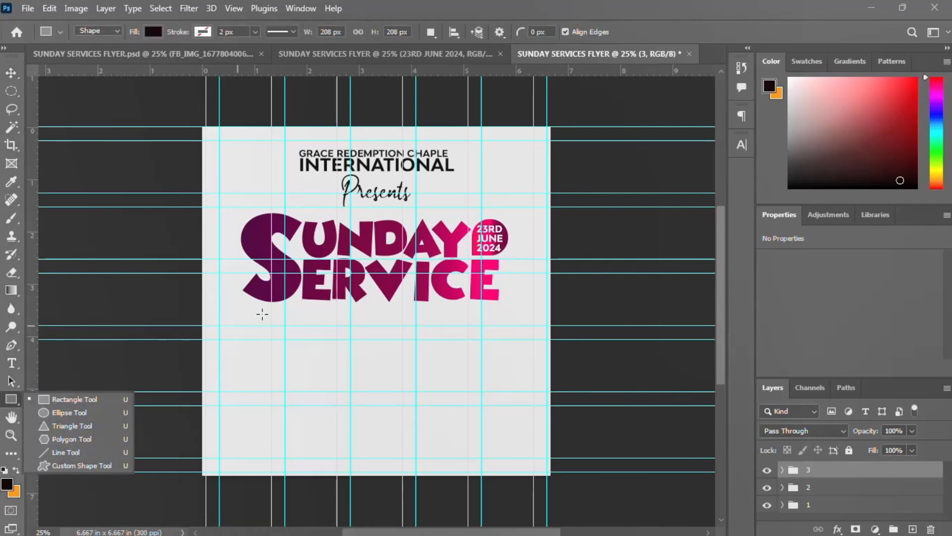
drag(252, 311, 319, 332)
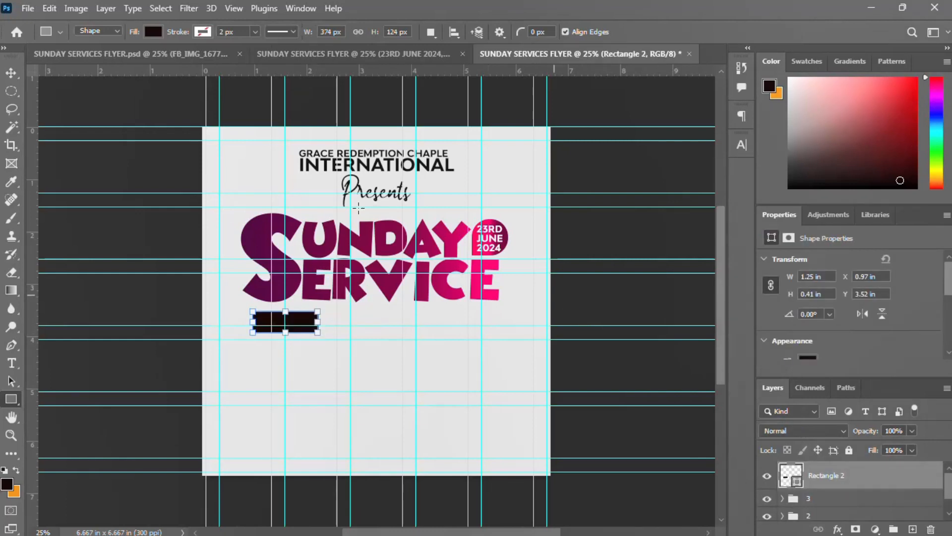
scroll(819, 338, down, 1)
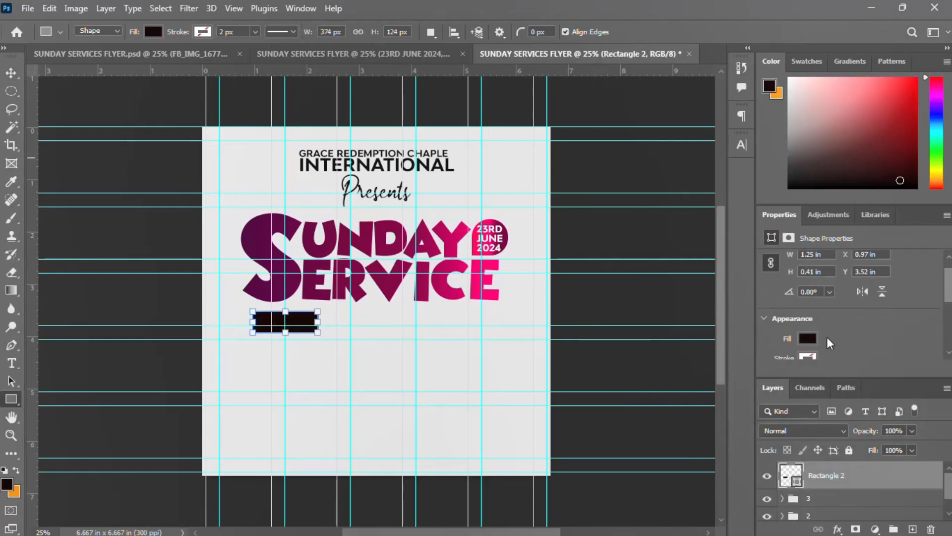
click(810, 336)
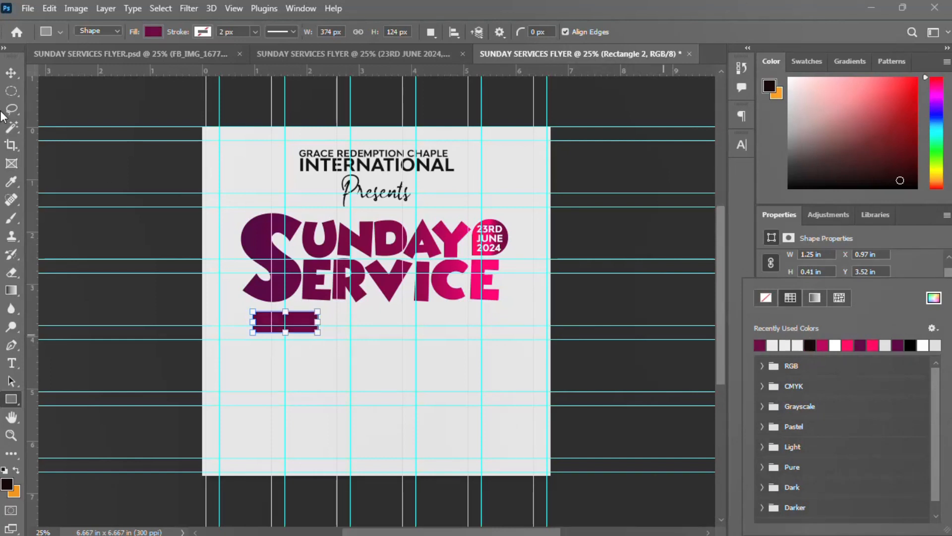
click(11, 74)
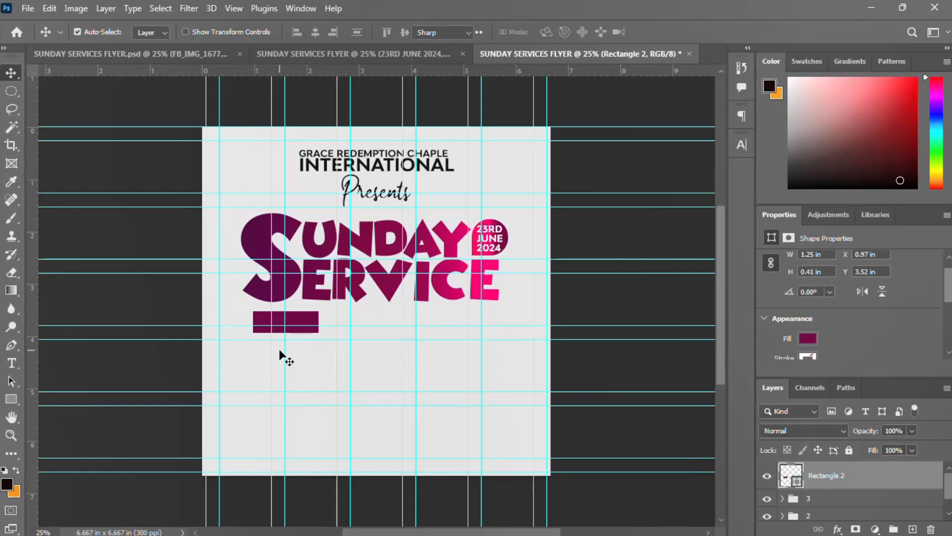
Add the white text "THEME" in Adlinnaka Bold, 13 pt, and centre it on the purple rectangle using the rectangle's outline as a selection.
key(t)
click(324, 364)
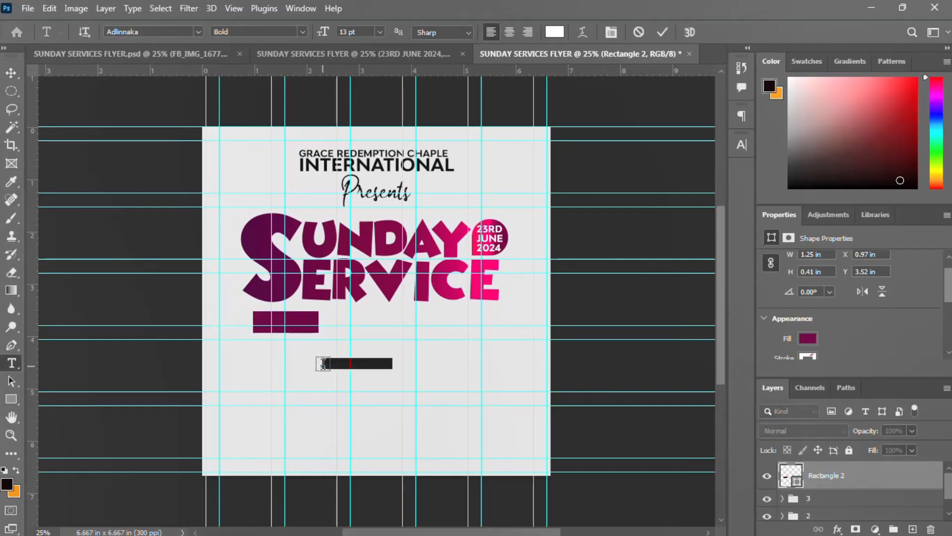
text(THEME)
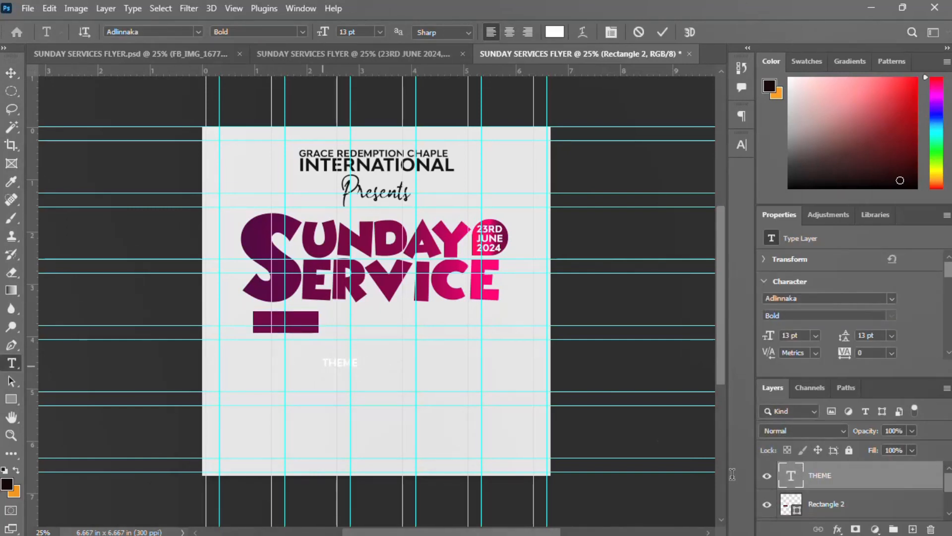
ctrl+click(791, 503)
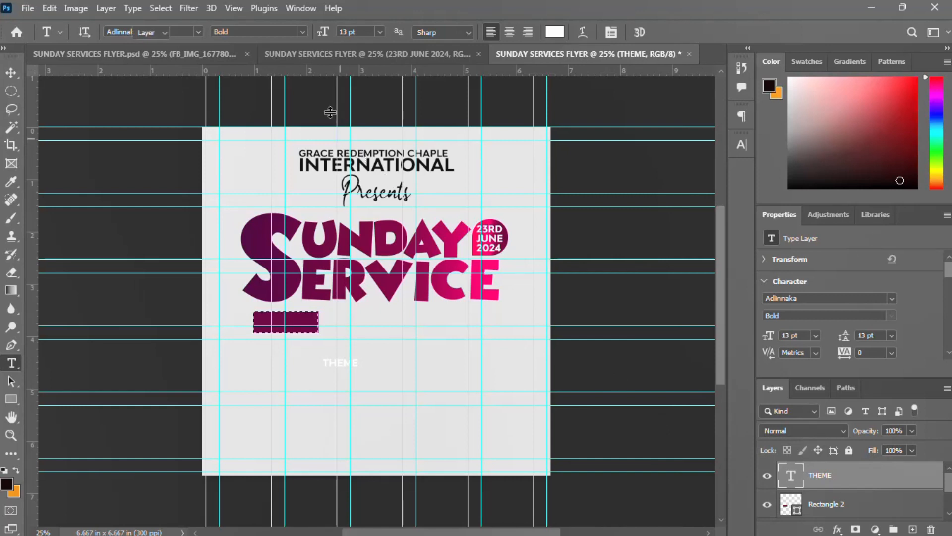
key(v)
click(403, 33)
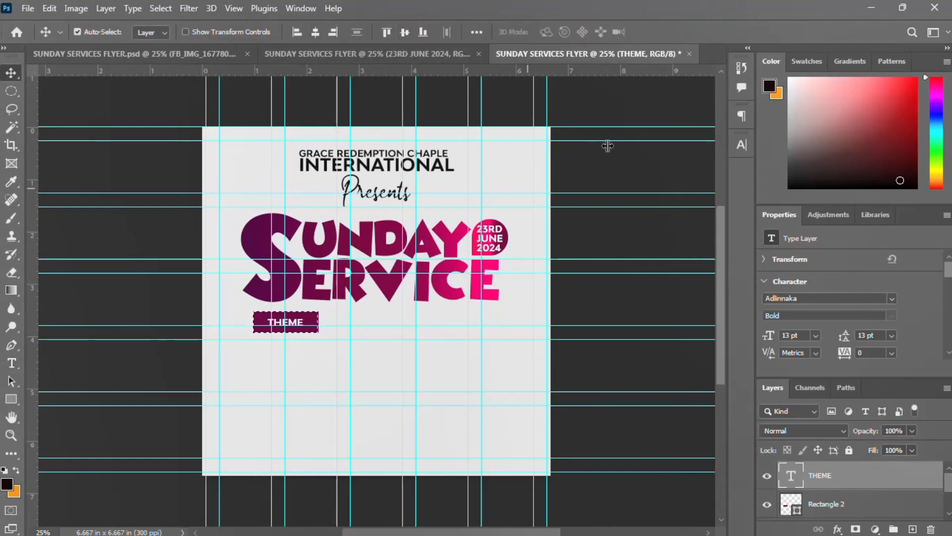
Set the "THEME" text's font size to 20 pt, centre it again on the rectangle, and deselect.
click(741, 145)
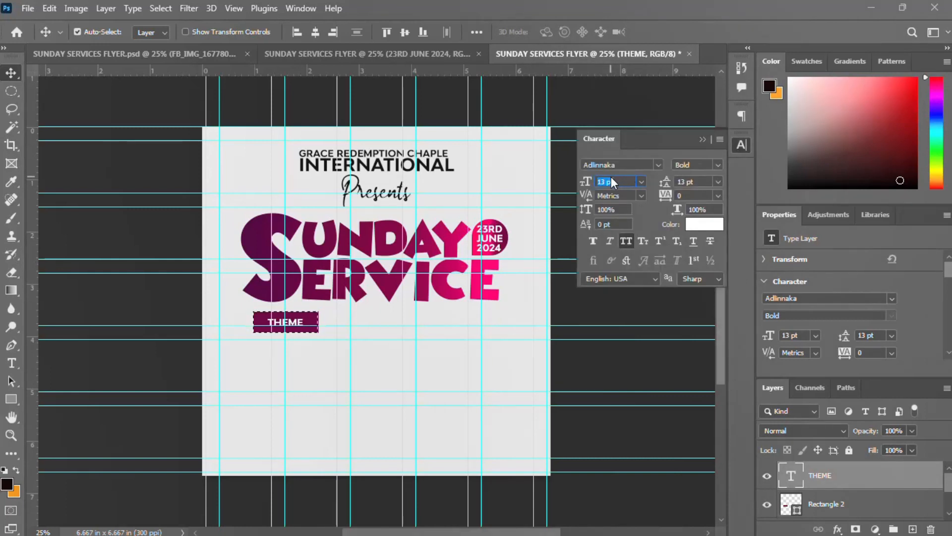
text(20)
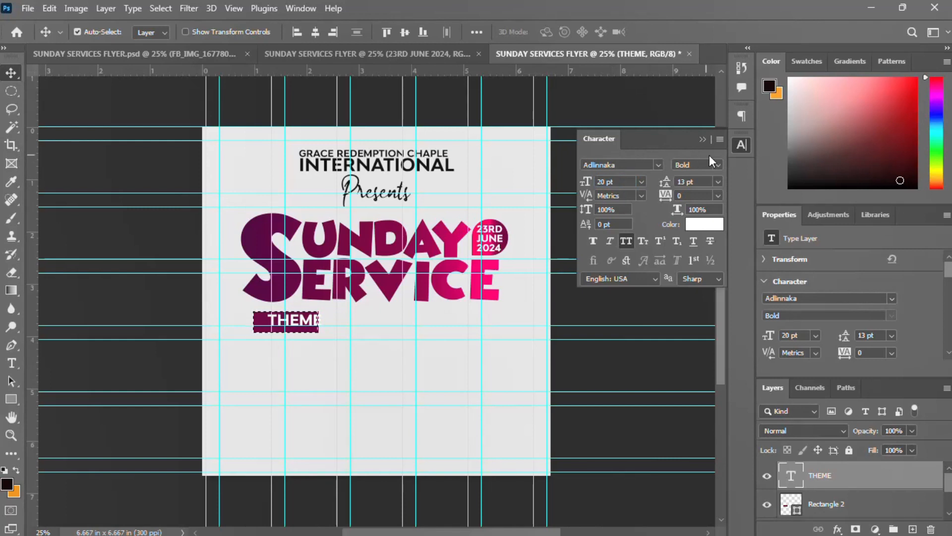
click(741, 145)
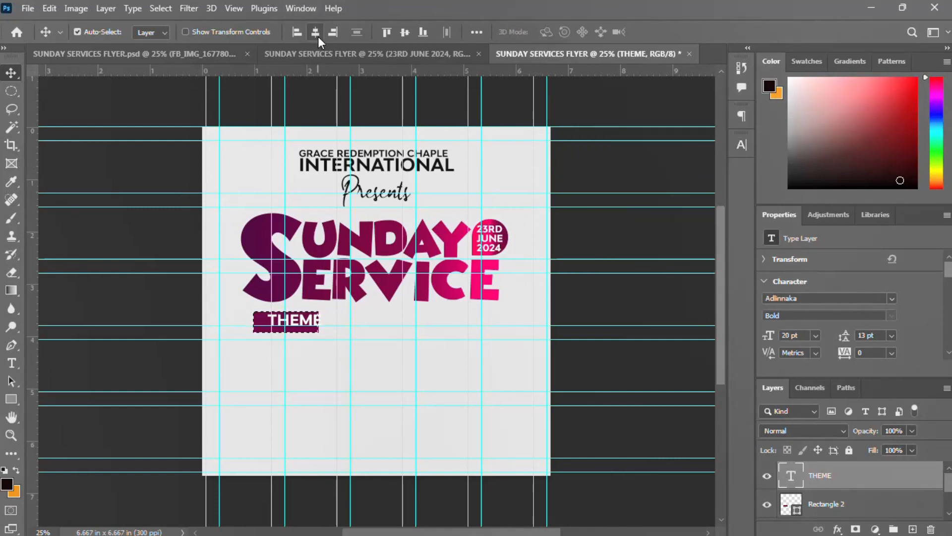
click(406, 33)
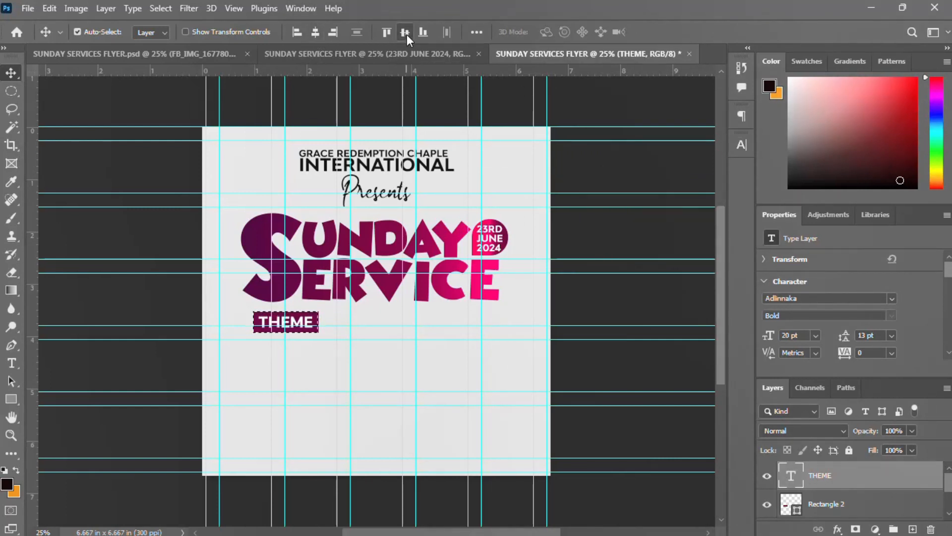
click(189, 8)
click(189, 9)
click(171, 7)
click(194, 37)
Copy the two-line theme text "POSSESSING THE NATION THROUGH HONINESS & SANTITY" from the reference flyer and return to the new flyer.
click(302, 53)
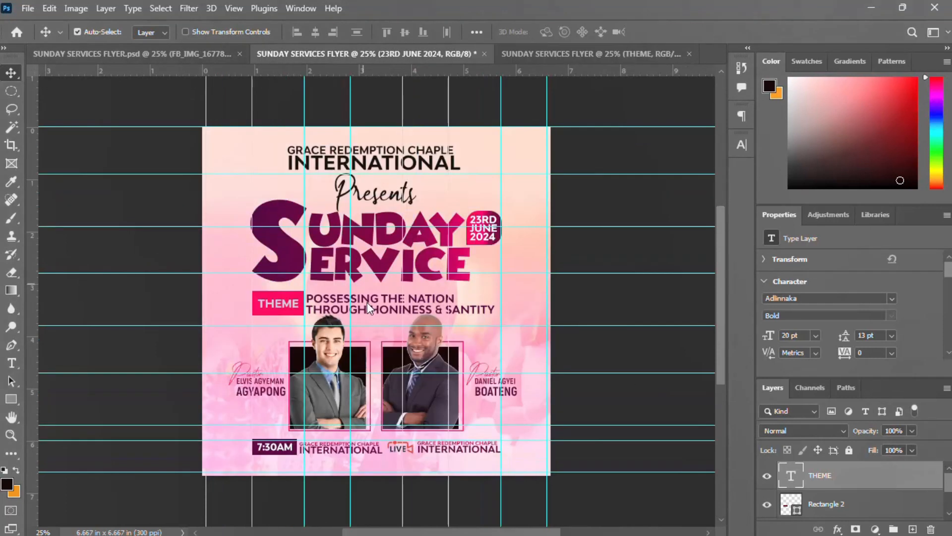
click(388, 311)
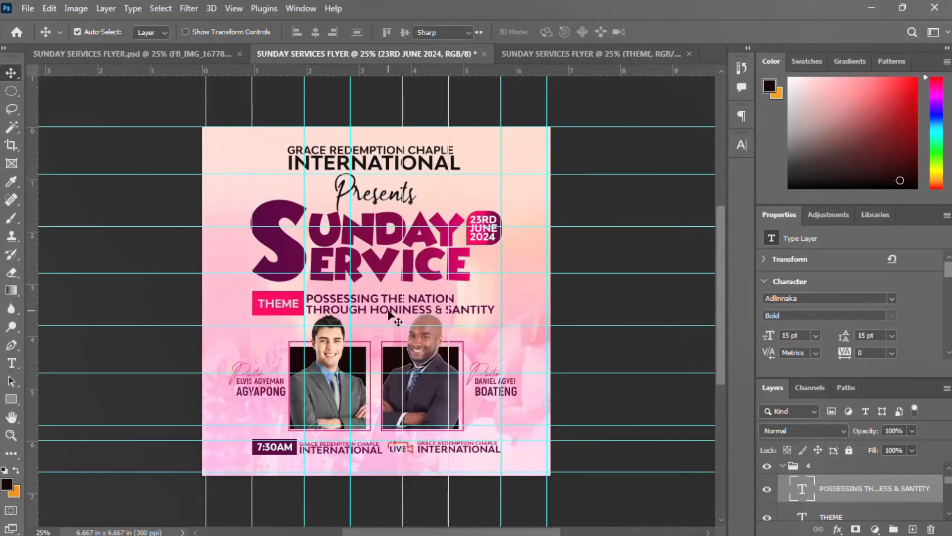
double_click(390, 314)
key(ctrl+c)
right_click(390, 311)
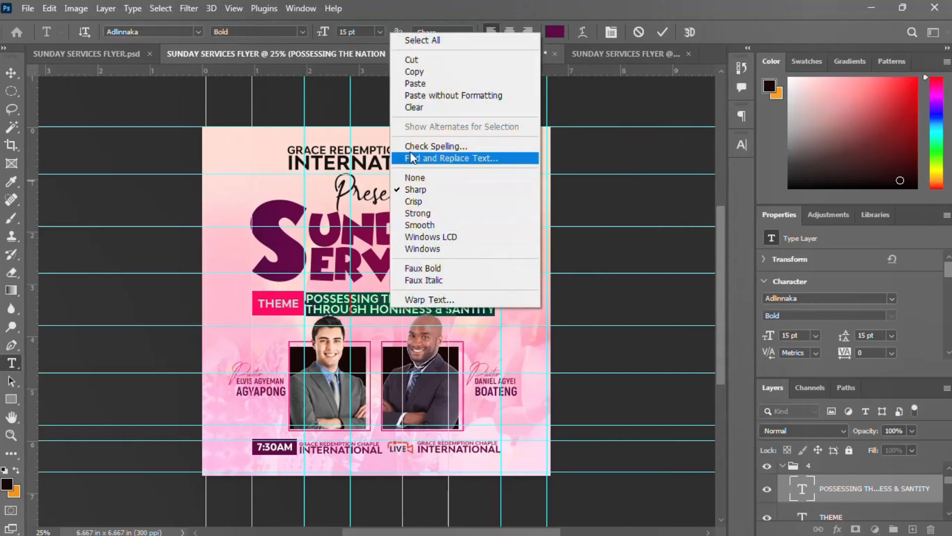
click(430, 72)
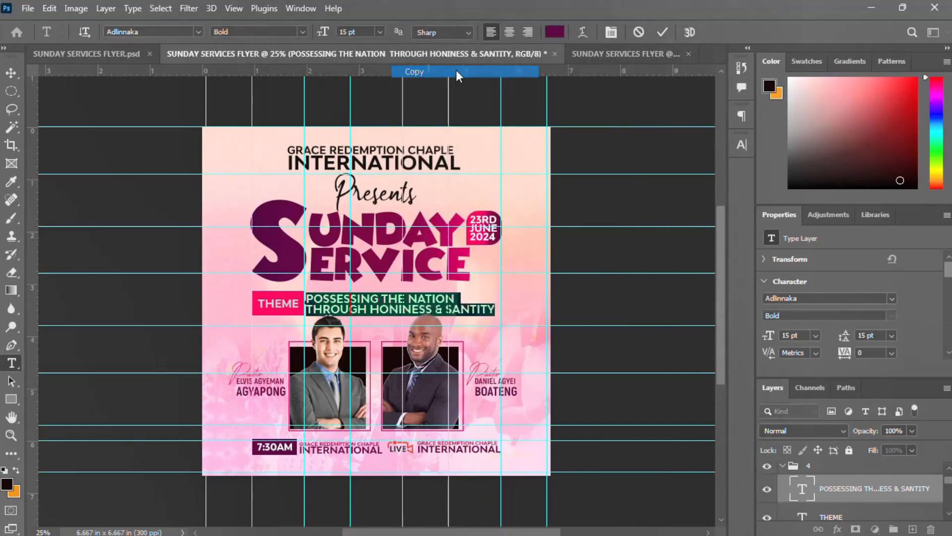
click(665, 31)
click(596, 55)
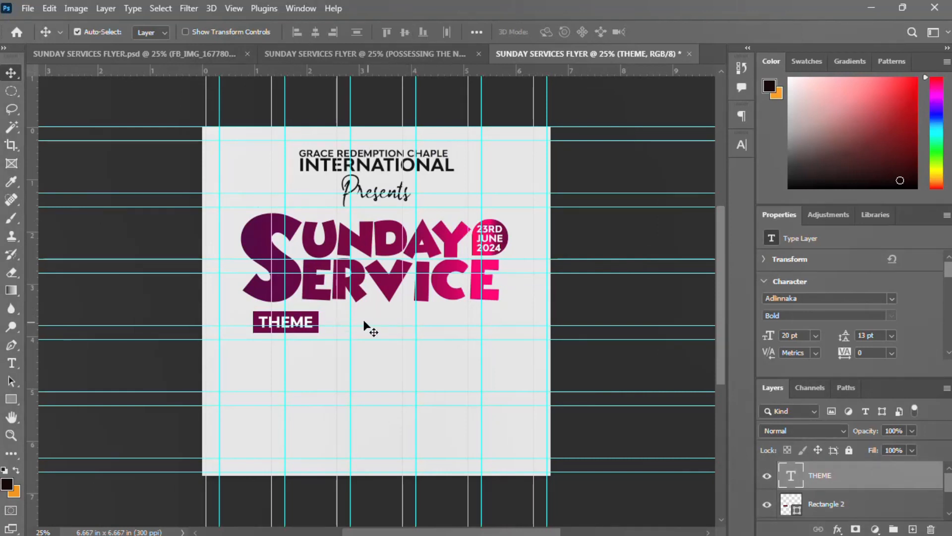
Duplicate the "THEME" text, replace its wording with the copied theme text, and place it close beside the purple rectangle.
drag(305, 322, 378, 325)
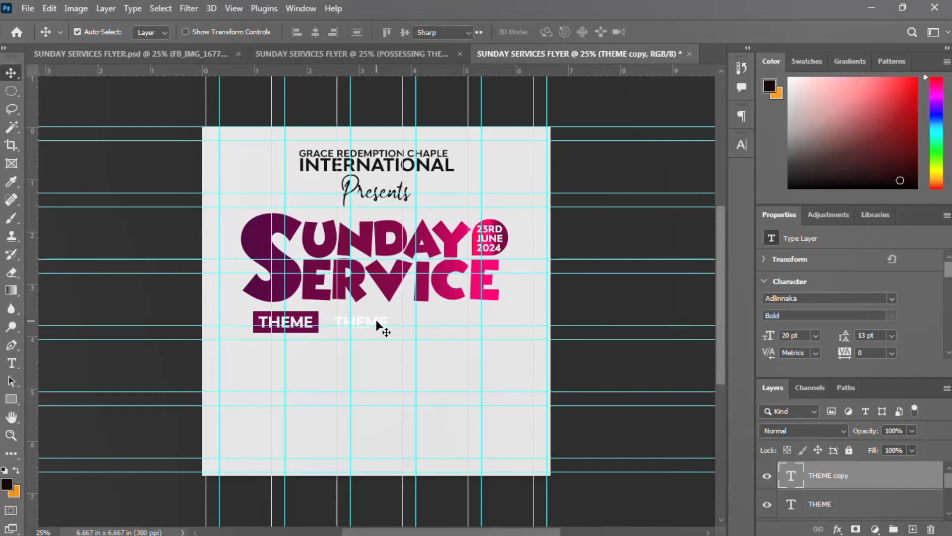
double_click(377, 322)
key(ctrl+v)
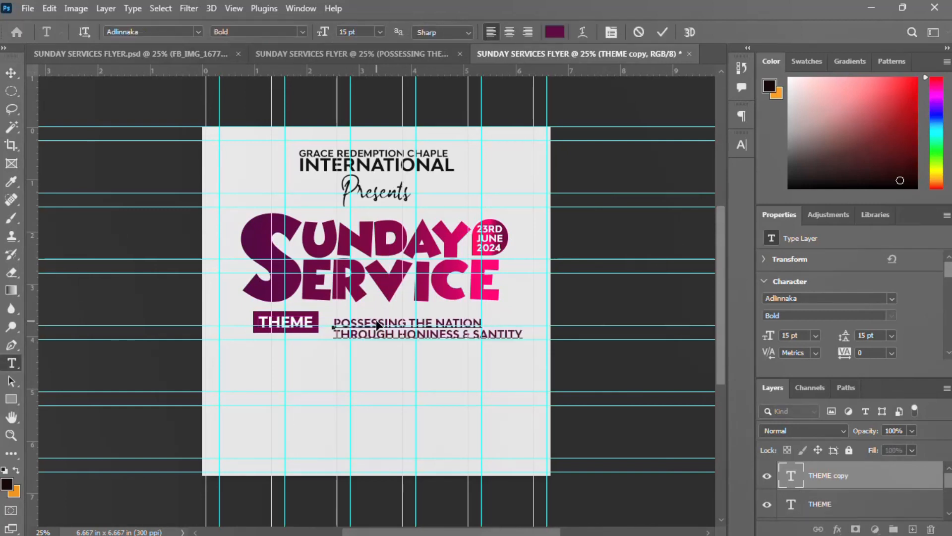
key(ctrl+Return)
key(v)
drag(377, 337, 365, 331)
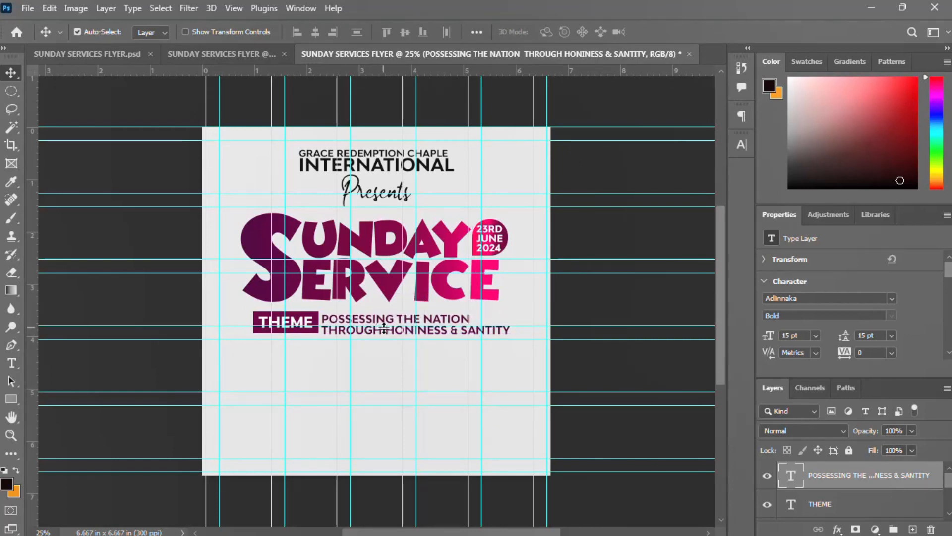
key(shift+Up)
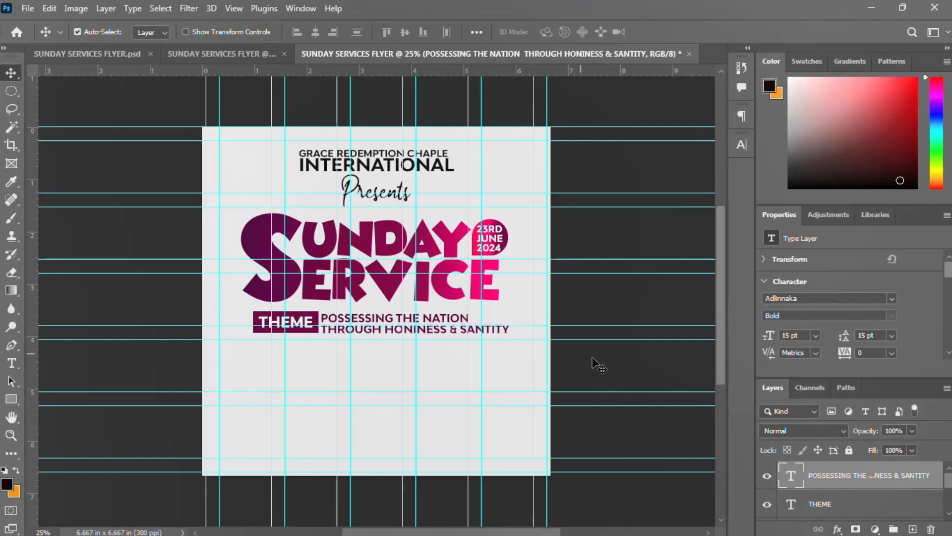
Group the theme text, the "THEME" label and its rectangle into a group named "4".
scroll(819, 503, down, 2)
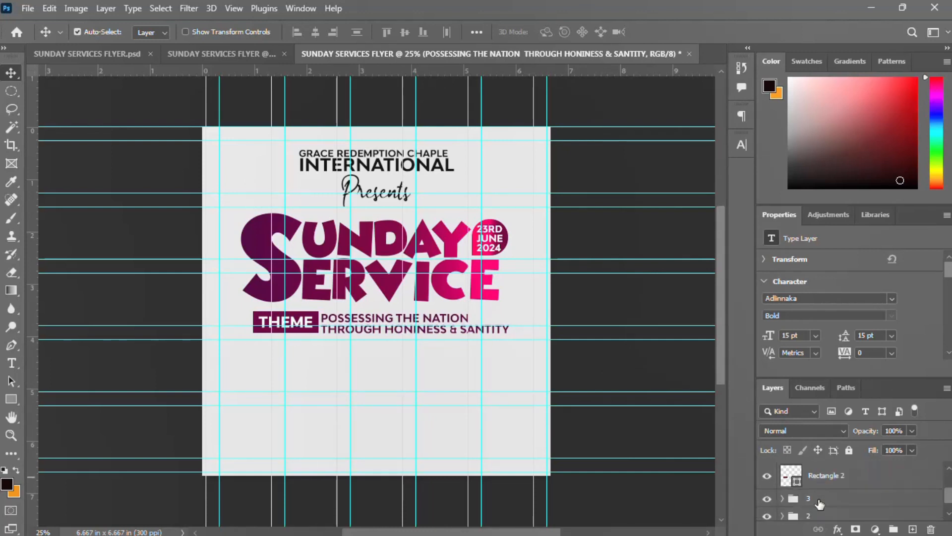
click(827, 476)
scroll(828, 478, up, 2)
shift+click(829, 476)
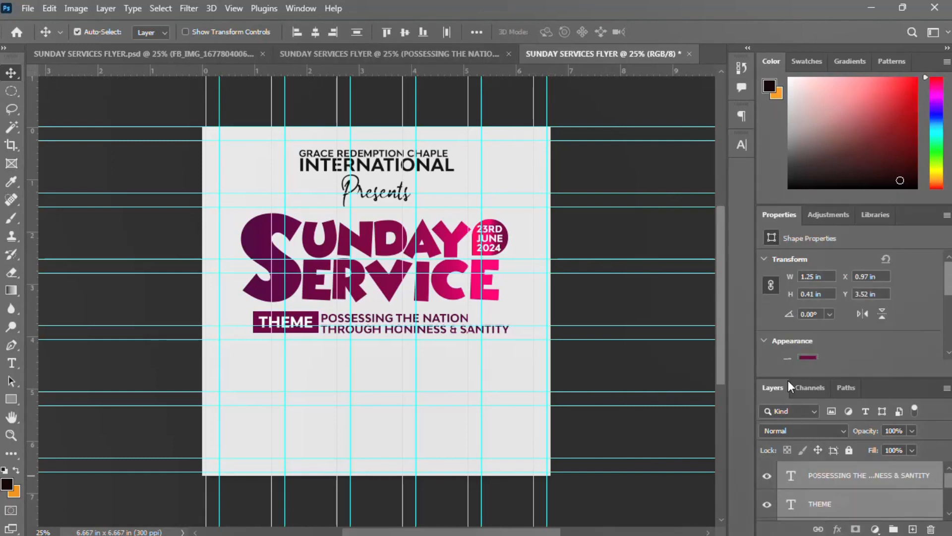
key(ctrl+g)
double_click(816, 470)
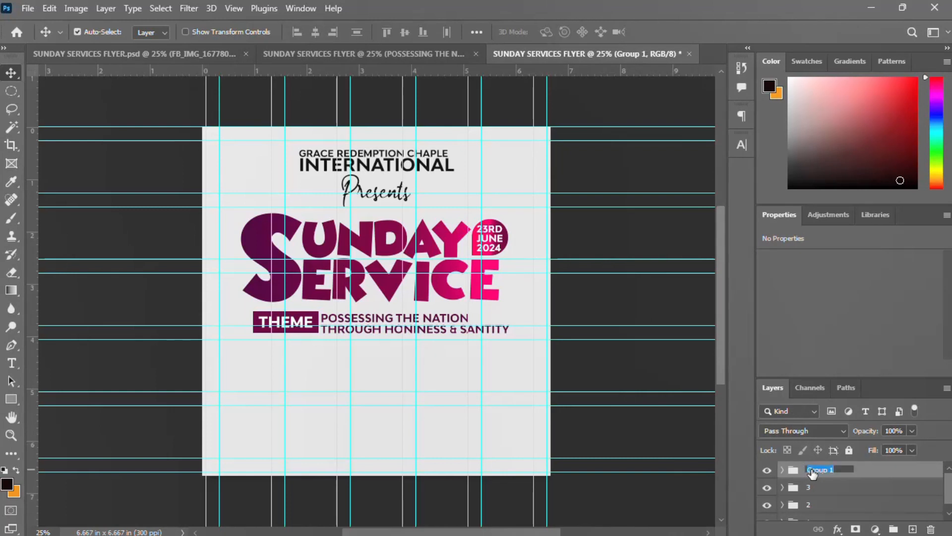
text(4)
key(Return)
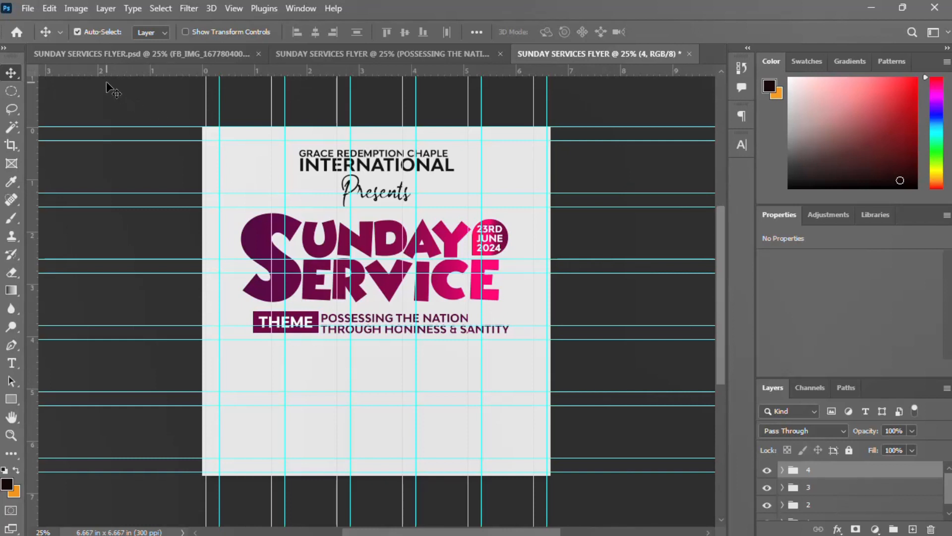
Centre group "4" horizontally on the canvas and remove the selection.
key(ctrl+a)
click(314, 32)
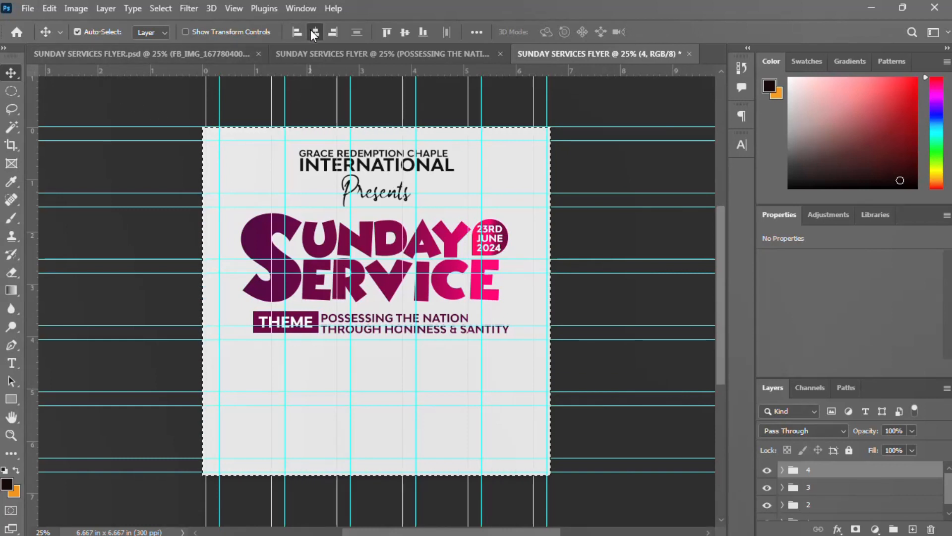
click(162, 9)
click(174, 38)
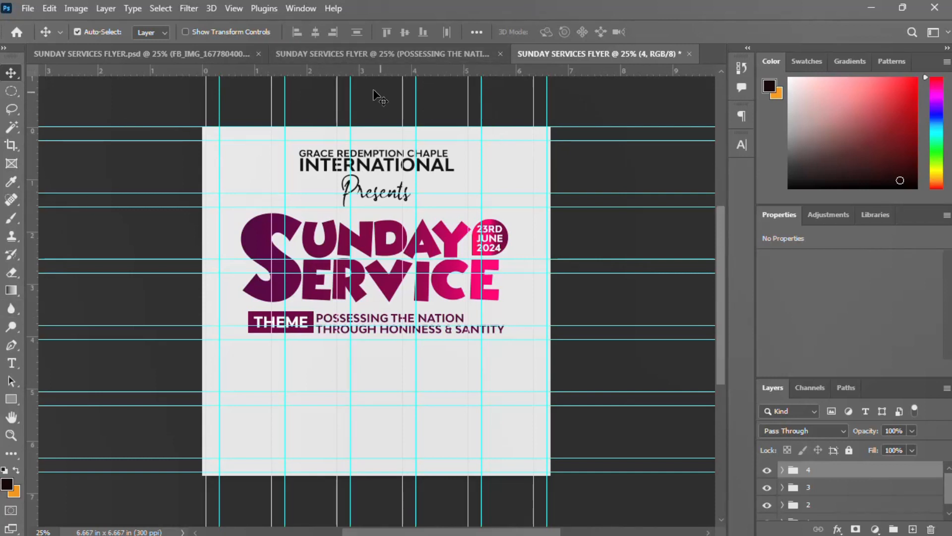
Bring group "5" with the two pastors' photos and names from the reference flyer into the new flyer, below the theme line.
click(347, 50)
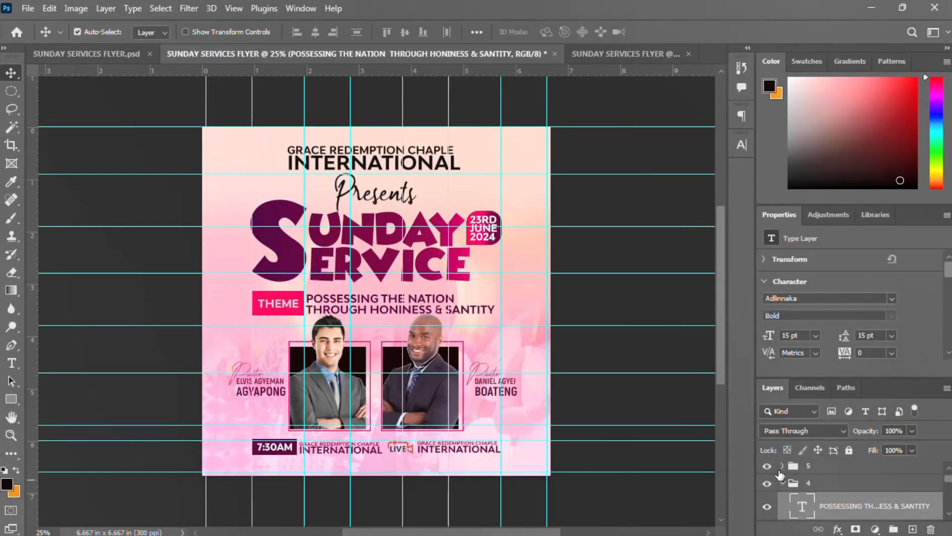
click(782, 484)
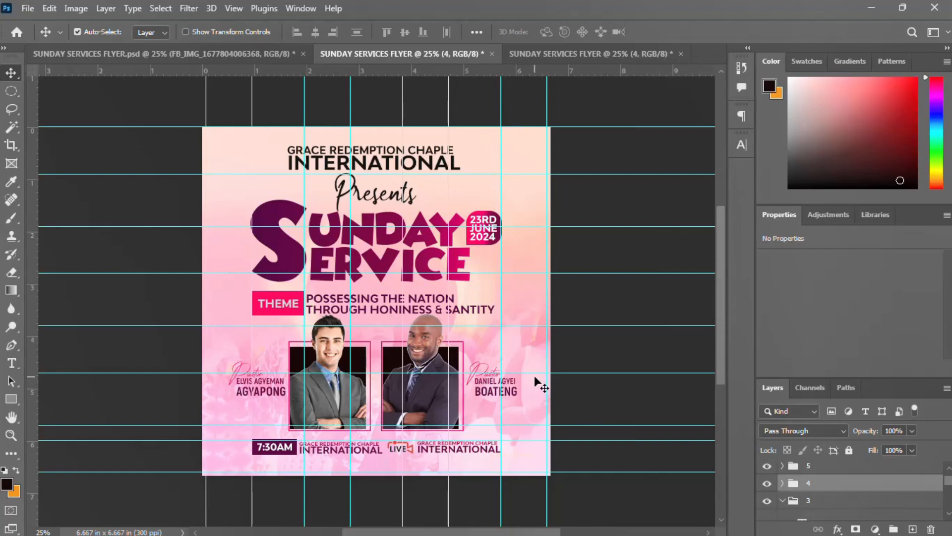
click(767, 466)
click(767, 466)
click(822, 468)
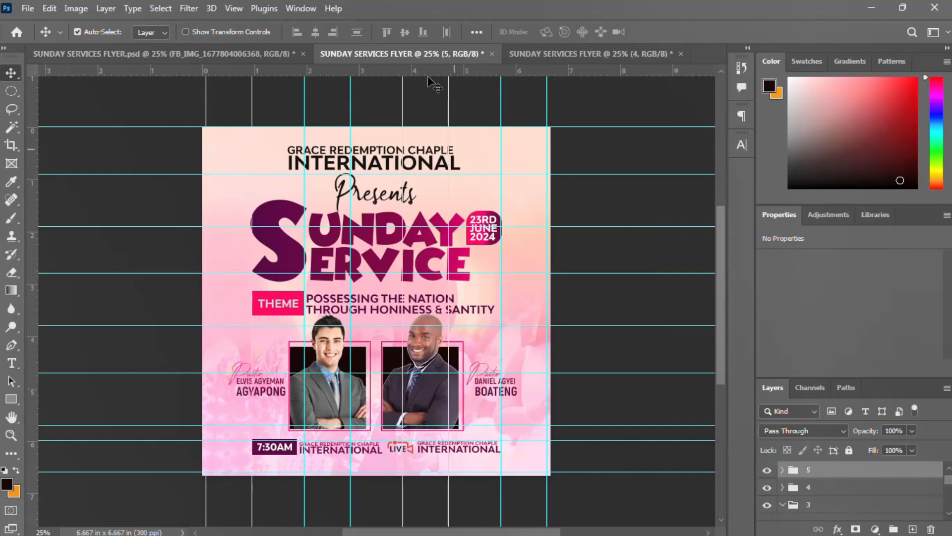
click(573, 55)
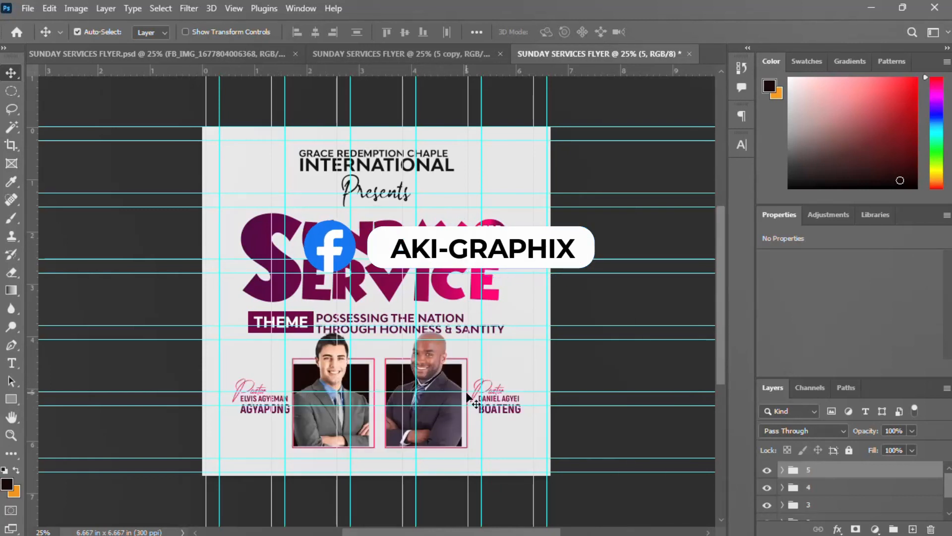
Draw a rectangle about 1.11 × 0.28 in below the first pastor's name, following the reference flyer, and fill it purple.
click(383, 56)
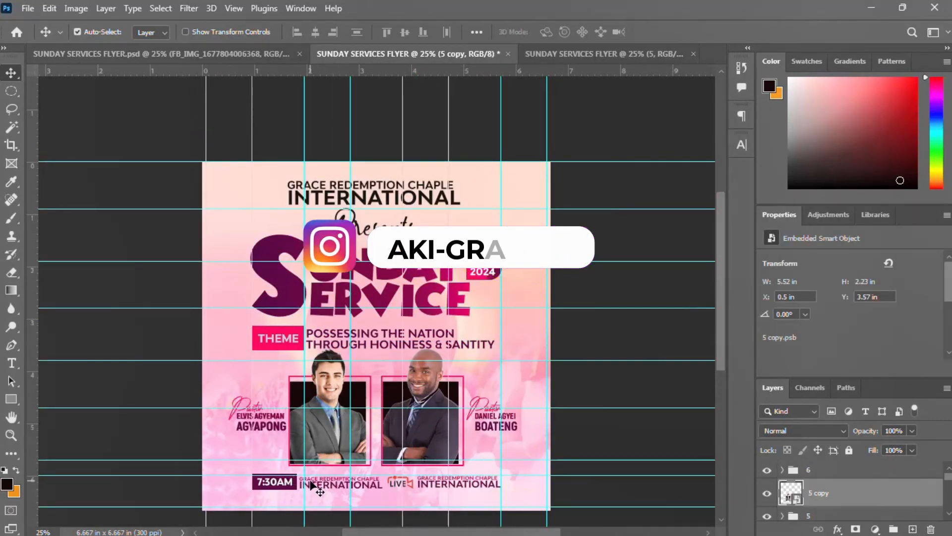
click(598, 54)
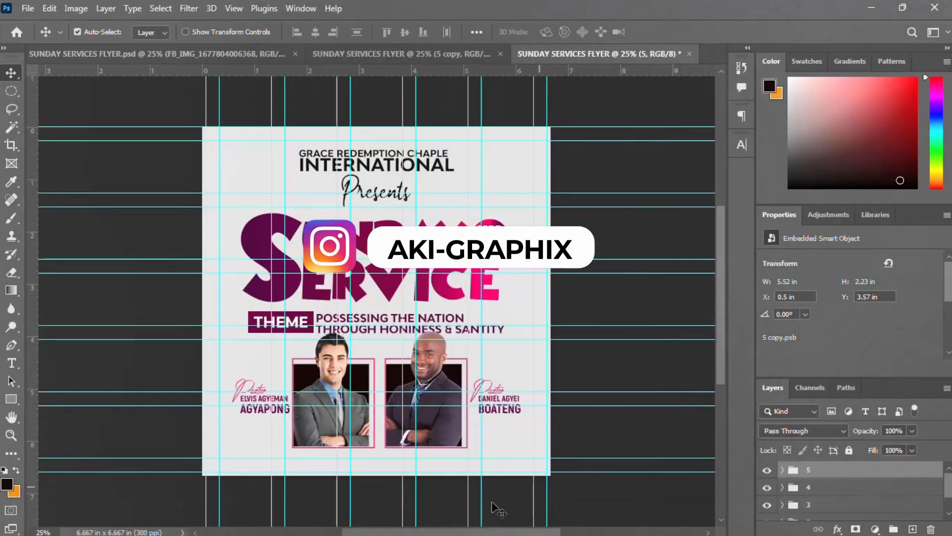
click(415, 60)
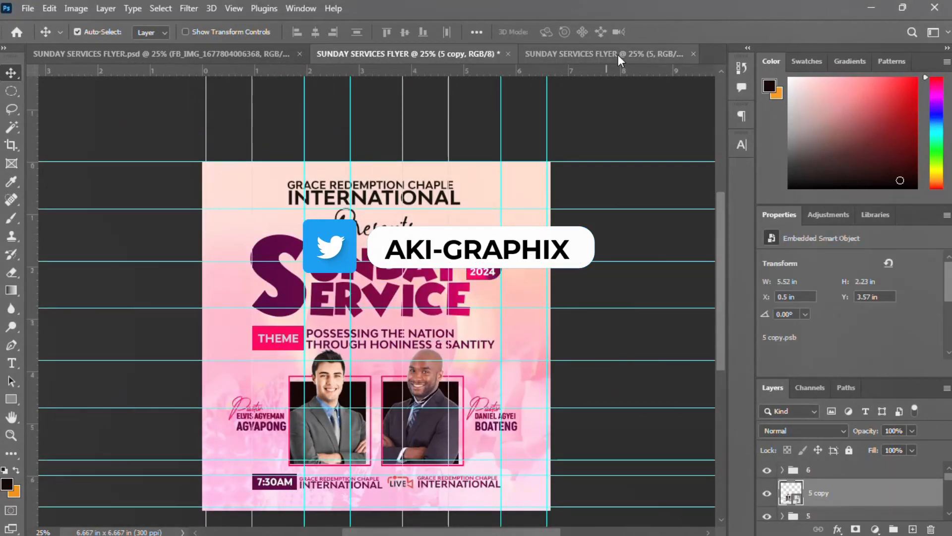
click(618, 55)
click(11, 399)
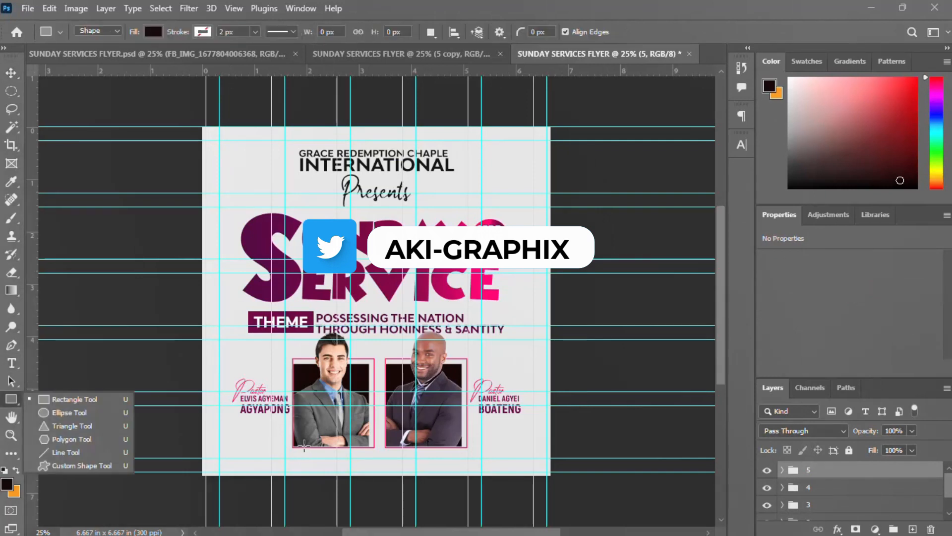
drag(238, 450, 296, 464)
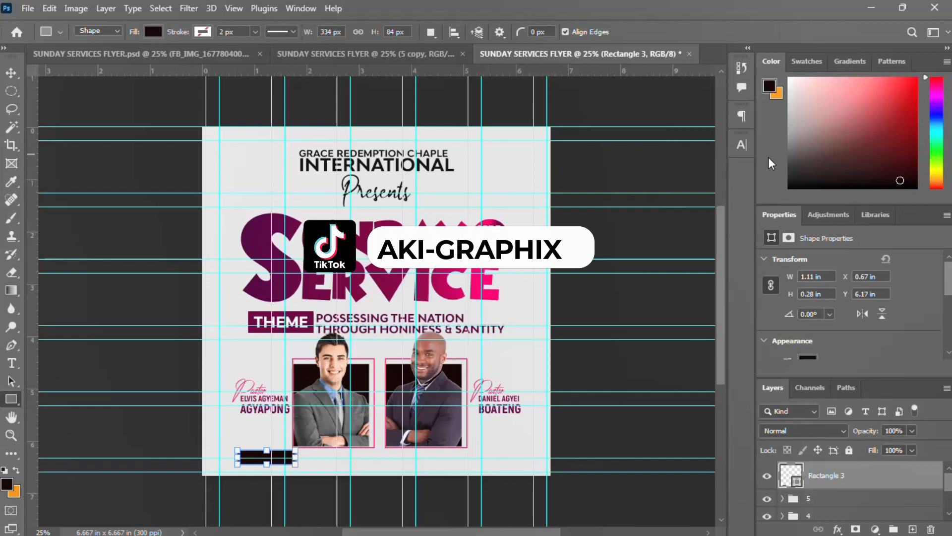
click(808, 357)
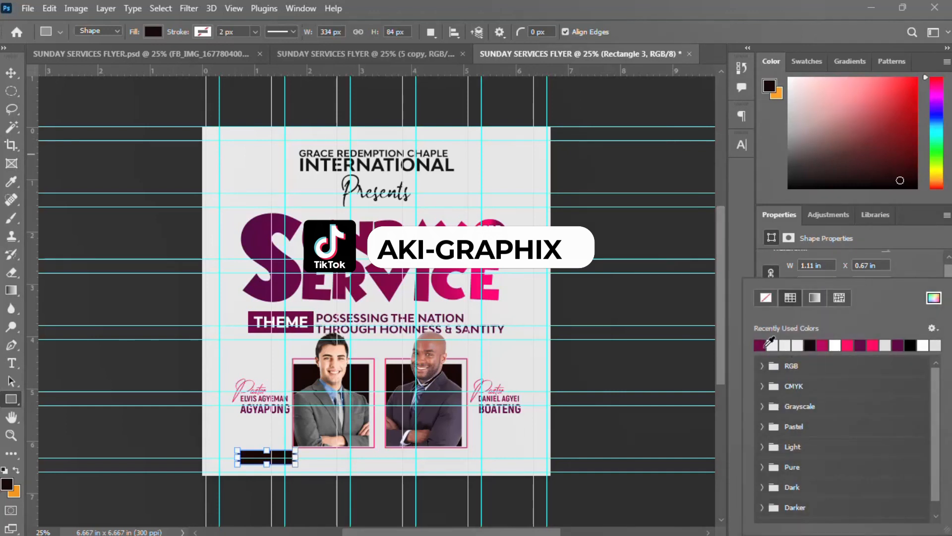
click(767, 346)
click(196, 272)
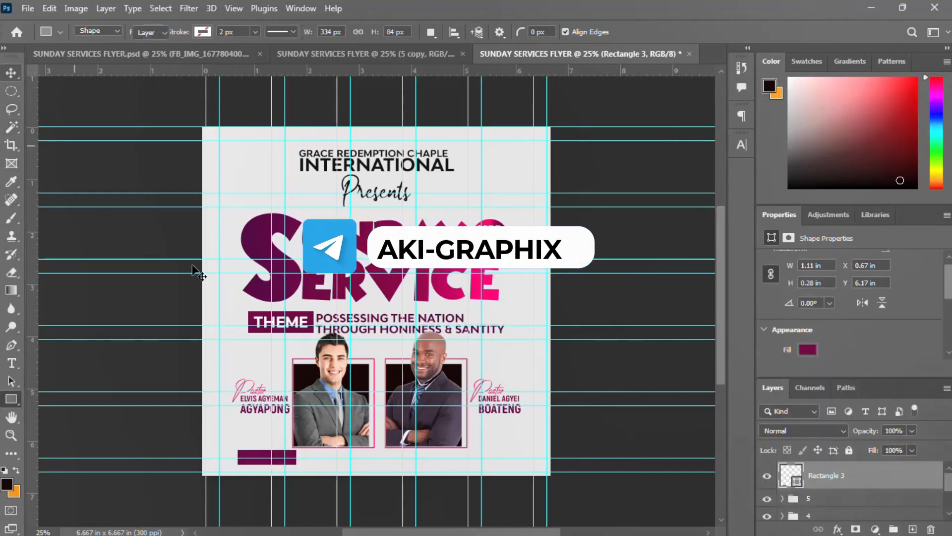
Refill the footer rectangle with the black foreground colour, hide the guides, and resize the rectangle to about 0.83 × 0.32 in.
key(v)
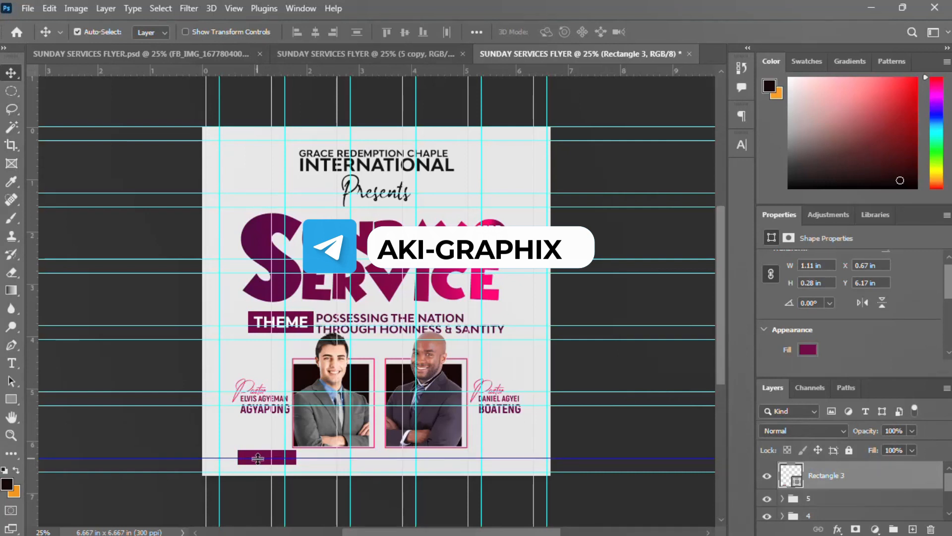
key(alt+BackSpace)
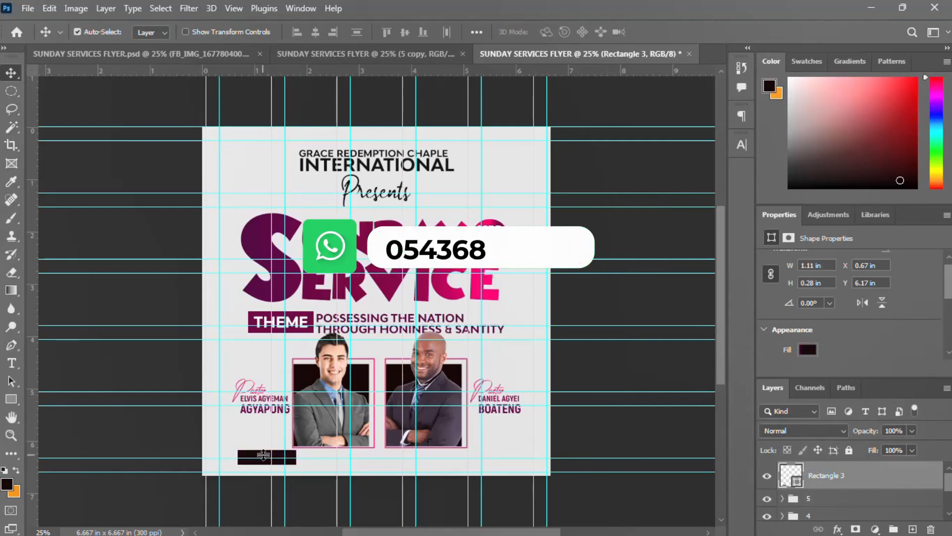
key(ctrl+semicolon)
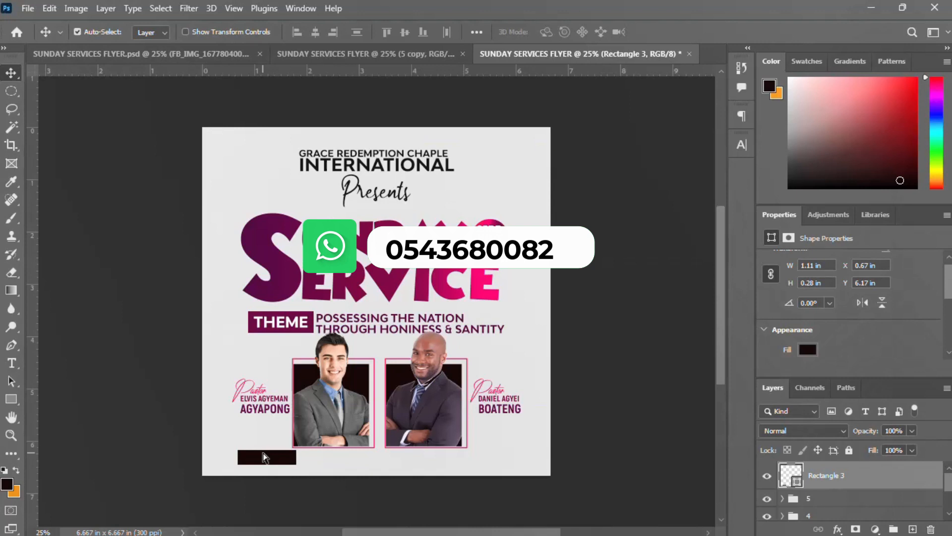
key(ctrl+t)
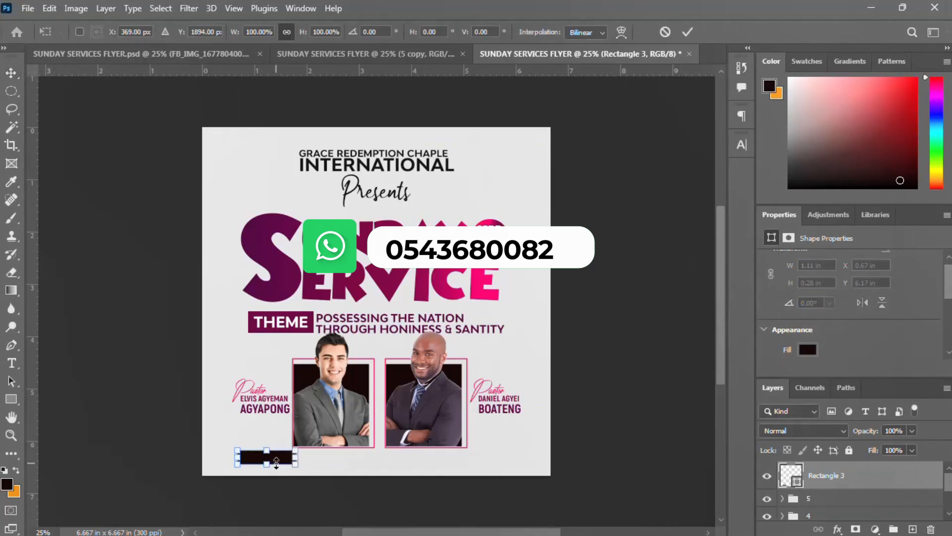
drag(295, 459, 259, 448)
key(Return)
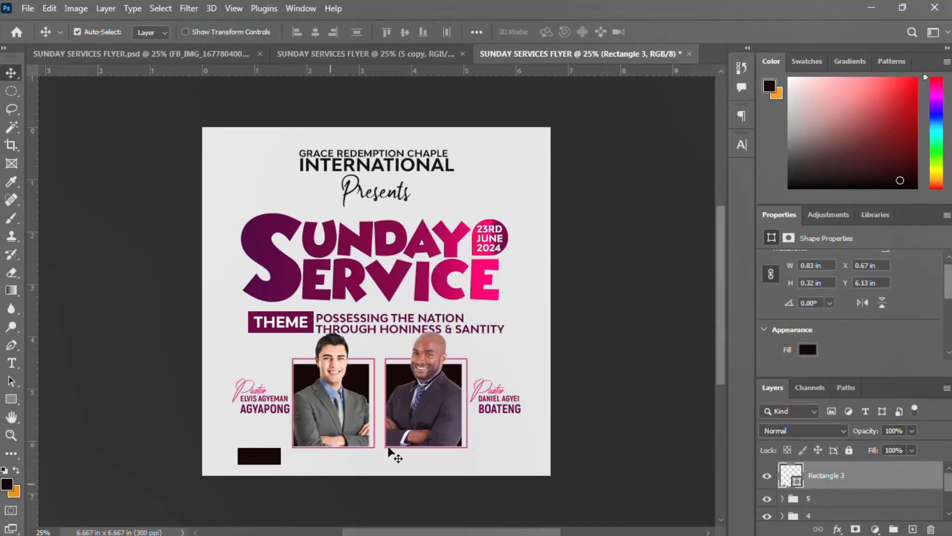
drag(271, 457, 275, 457)
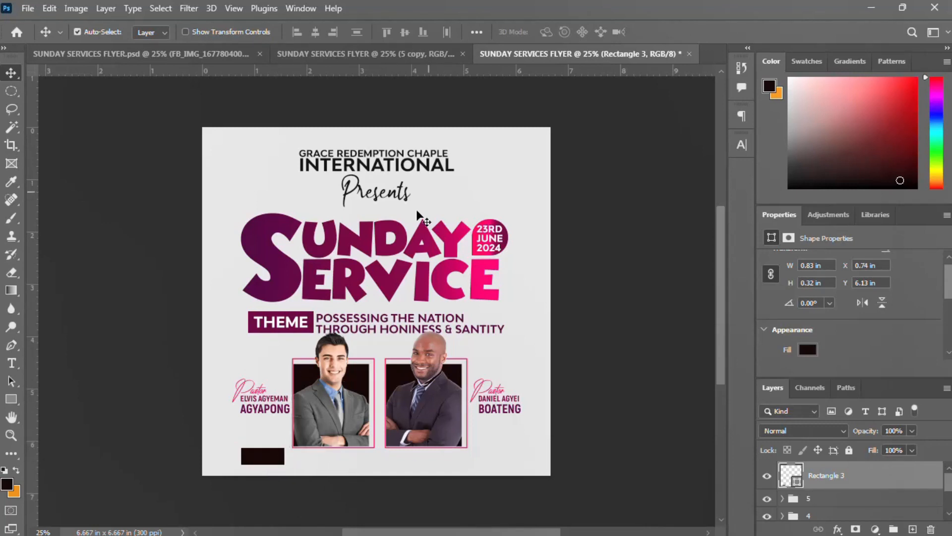
Bring group "6" with the 7:30AM time, church name and LIVE details from the reference flyer into the new flyer's footer, replacing the drawn rectangle.
click(338, 51)
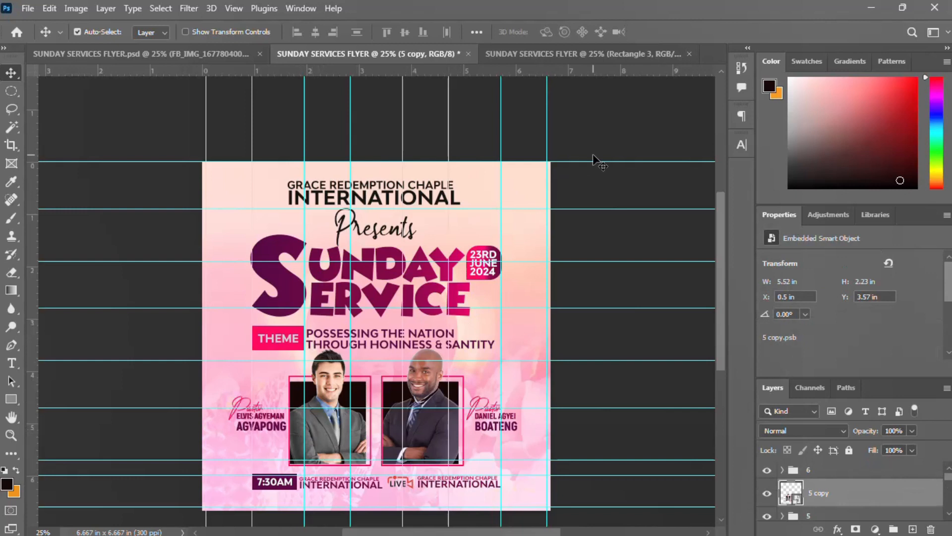
click(615, 52)
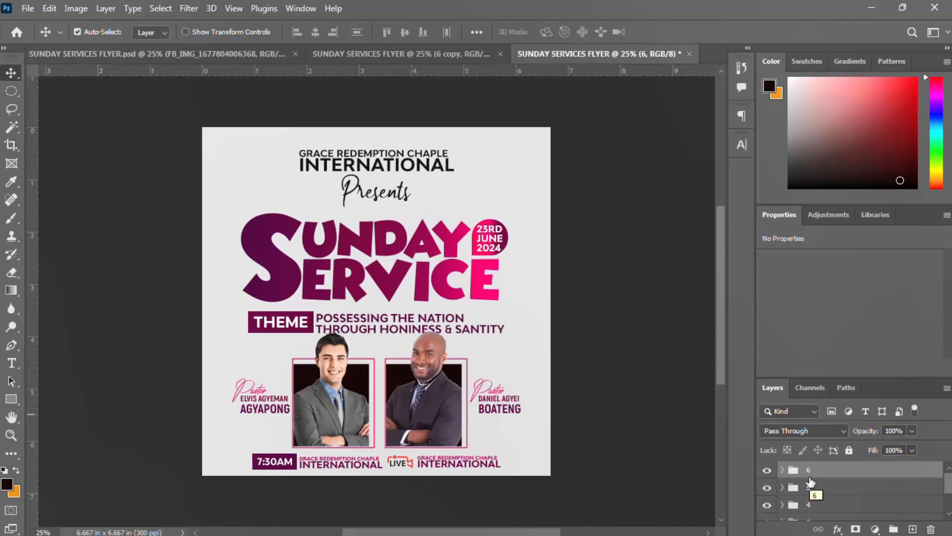
Move group "3" with the "SUNDAY SERVICE" title and date badge up, close below the "Presents" line.
scroll(811, 481, down, 3)
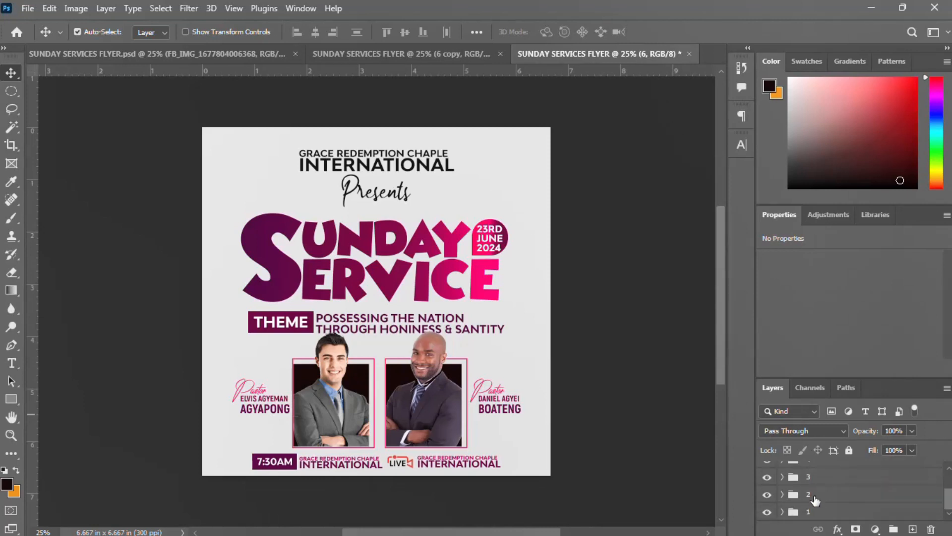
click(765, 495)
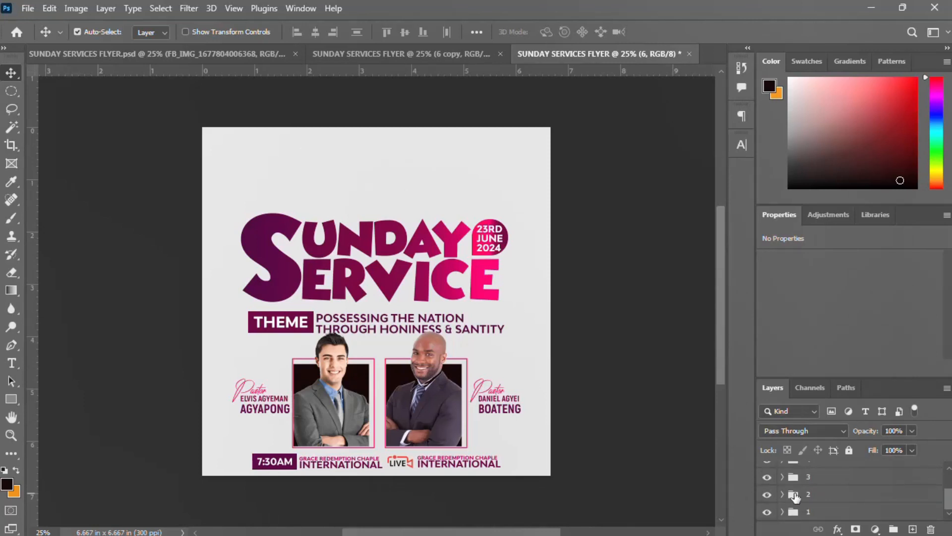
click(795, 497)
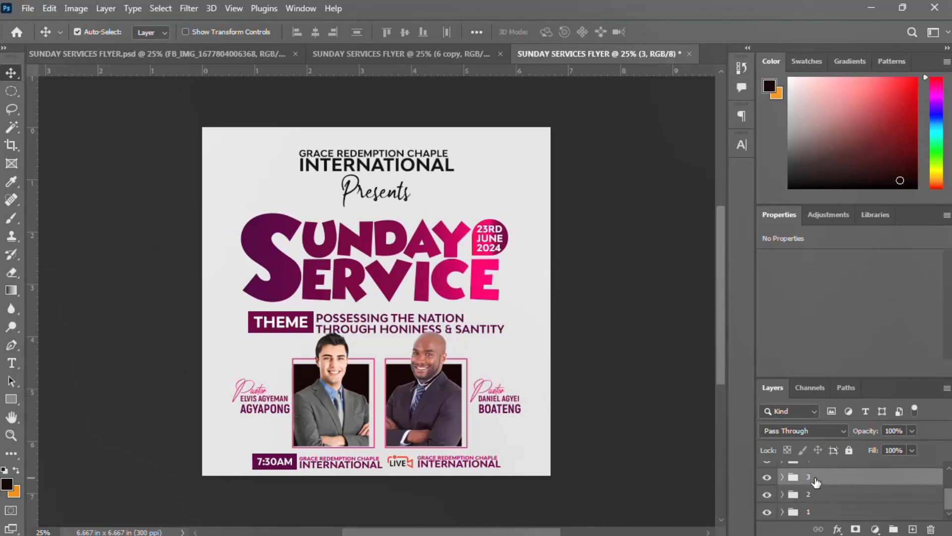
key(shift+Up)
key(shift+Up)
key(shift+Up)
key(shift+Up)
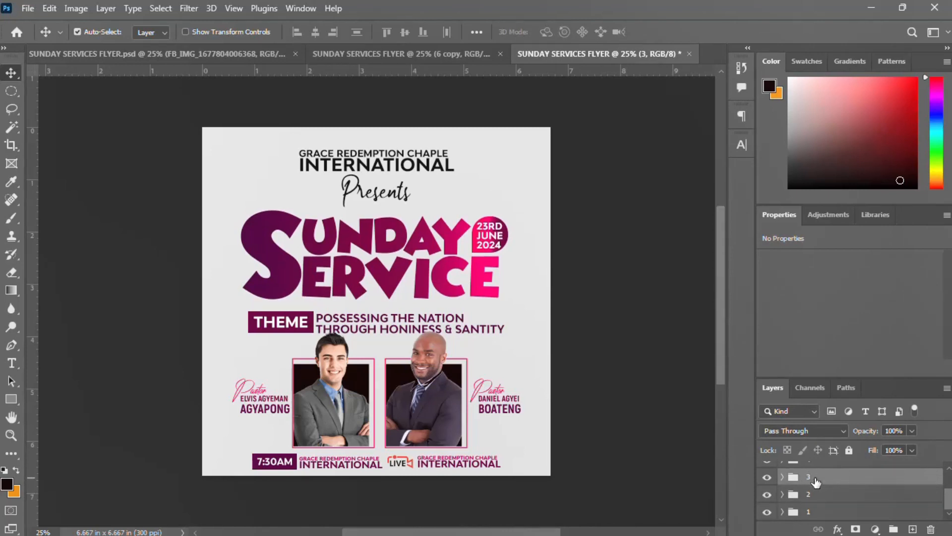
key(shift+Up)
key(shift+Up)
key(shift+Up)
key(shift+Up)
key(shift+Up)
key(shift+Up)
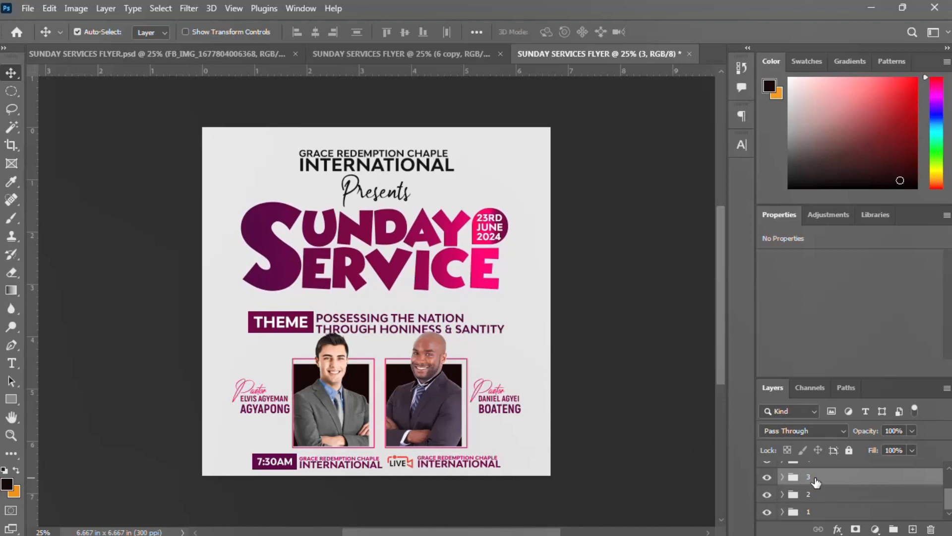
Move group "4" with the theme line up, close below the "SUNDAY SERVICE" title.
scroll(815, 477, up, 1)
click(816, 478)
key(shift+Up)
key(shift+Up)
key(shift+Up)
key(shift+Up)
key(shift+Up)
key(shift+Up)
key(shift+Up)
key(shift+Up)
key(shift+Up)
key(shift+Up)
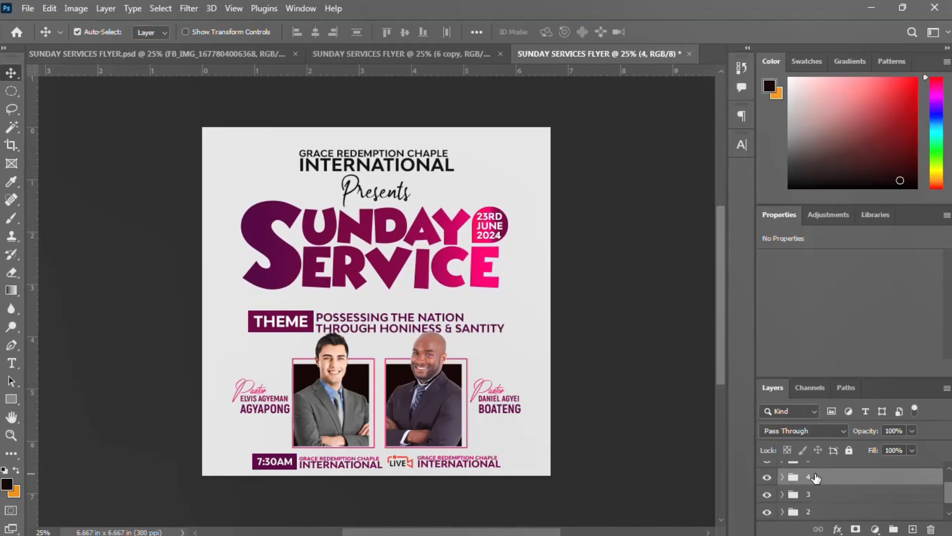
key(shift+Up)
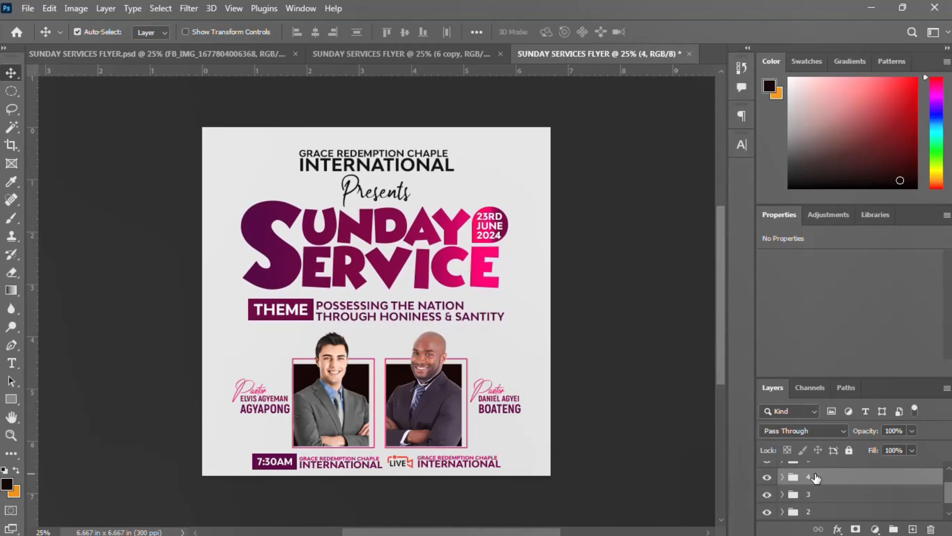
Move group "5" with the pastors' photos and names up, just below the theme line.
scroll(816, 478, up, 1)
click(812, 478)
key(shift+Up)
key(shift+Up)
key(shift+Up)
key(shift+Up)
key(shift+Up)
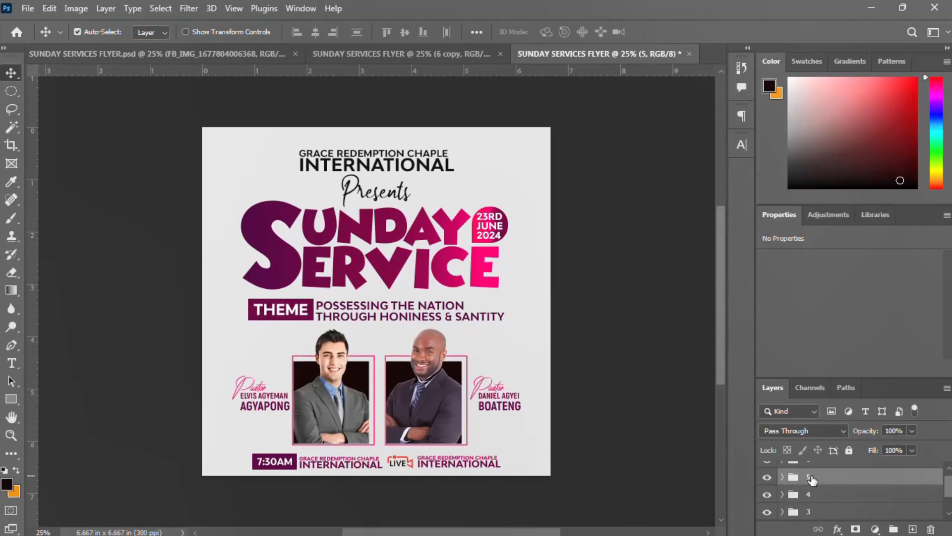
key(shift+Up)
key(shift+Up)
key(shift+Up)
key(shift+Up)
key(shift+Up)
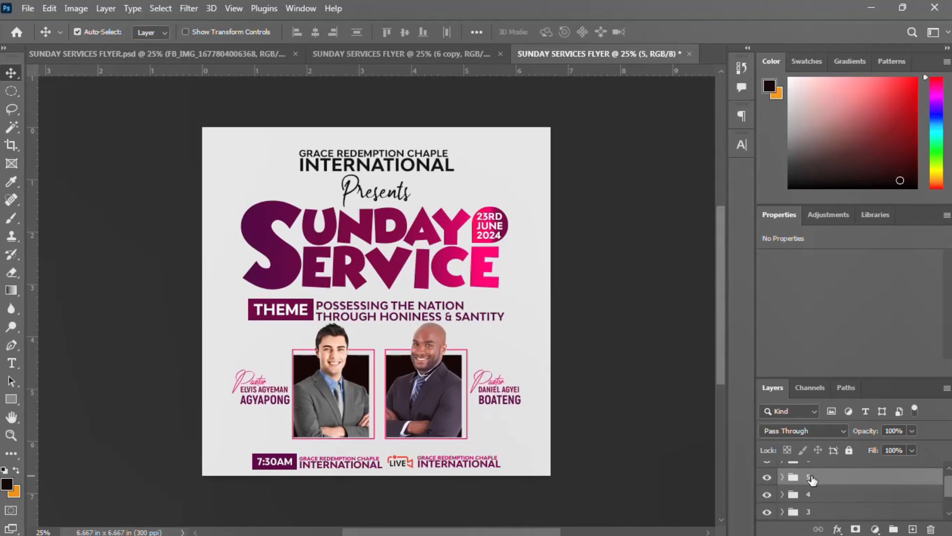
key(shift+Down)
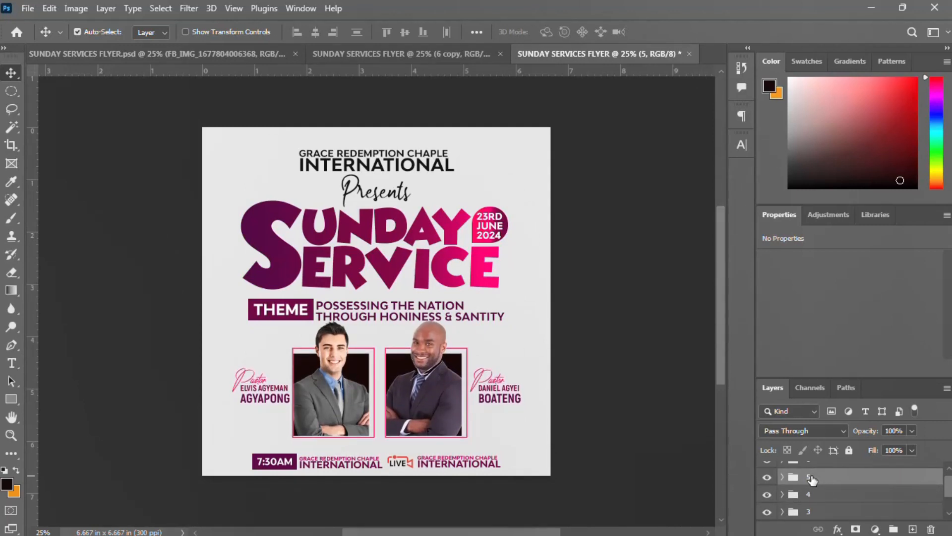
Move group "6" with the time and LIVE details up, closer to the pastors' photos.
scroll(812, 477, up, 1)
click(811, 471)
key(shift+Up)
key(shift+Up)
key(shift+Up)
key(shift+Up)
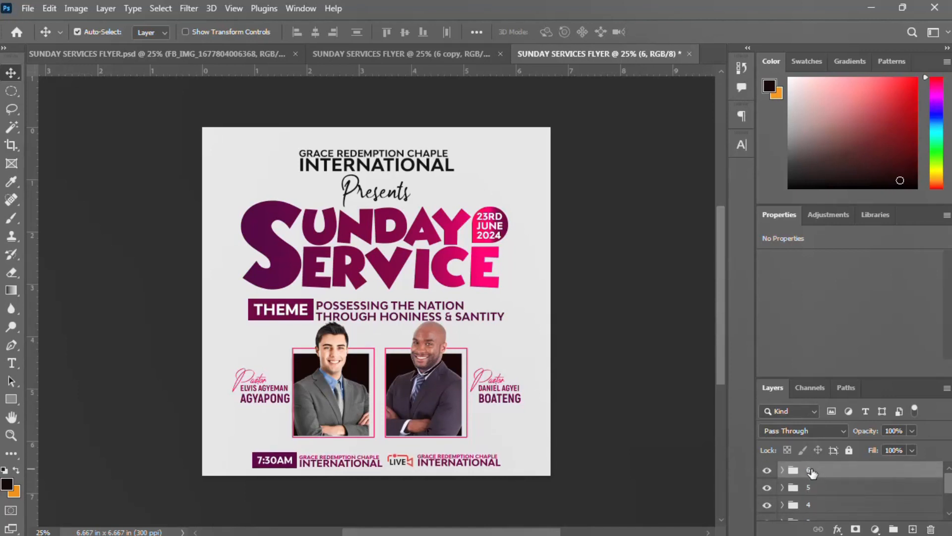
key(shift+Up)
key(shift+Up)
key(shift+Up)
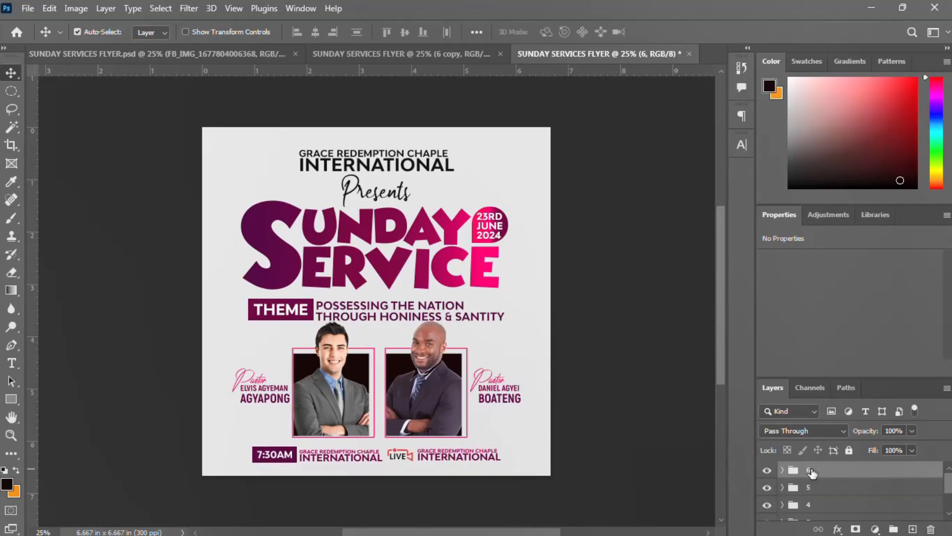
key(shift+Up)
key(shift+Up)
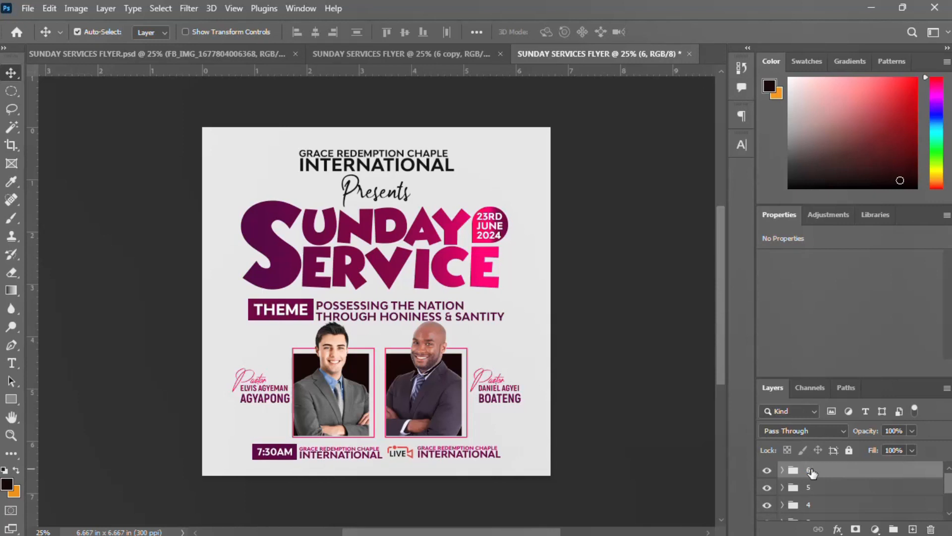
key(shift+Up)
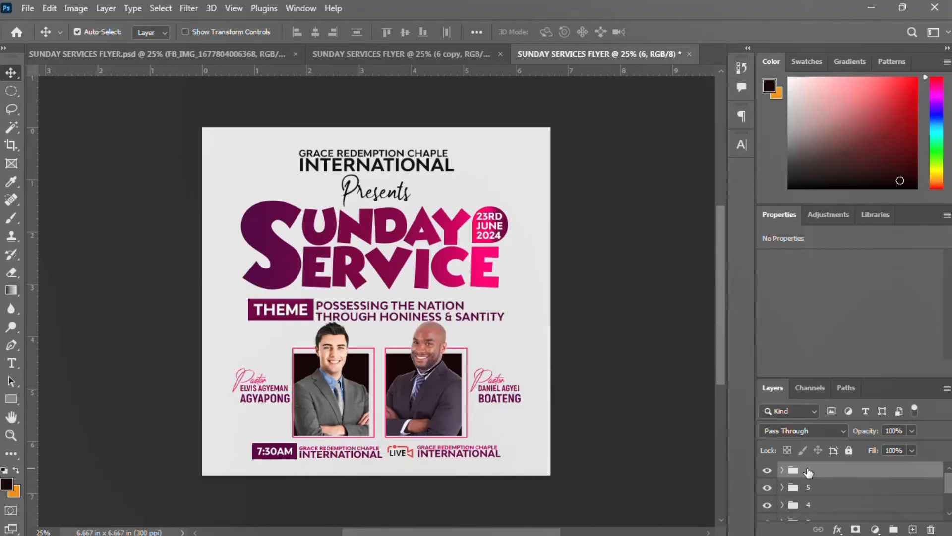
Show the guides again and hide groups "6", "5", "4", "3" and "2" to expose the plain background.
key(ctrl+semicolon)
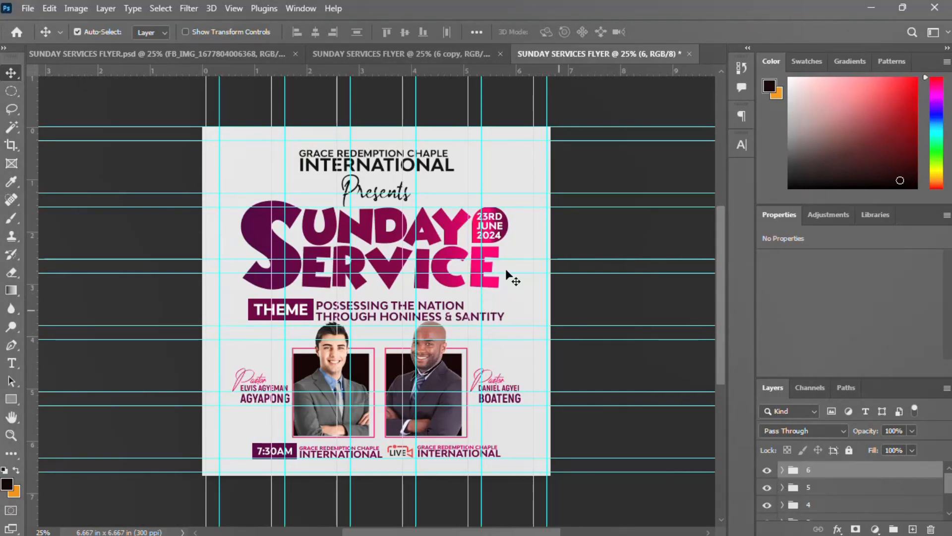
click(397, 51)
scroll(428, 293, down, 1)
click(623, 52)
click(767, 470)
click(767, 487)
click(767, 504)
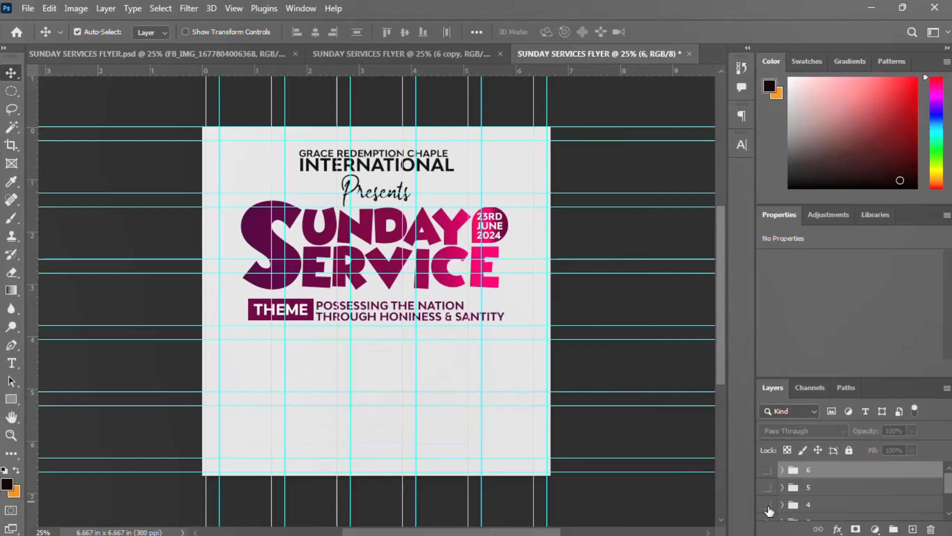
scroll(785, 495, down, 2)
click(765, 490)
click(769, 505)
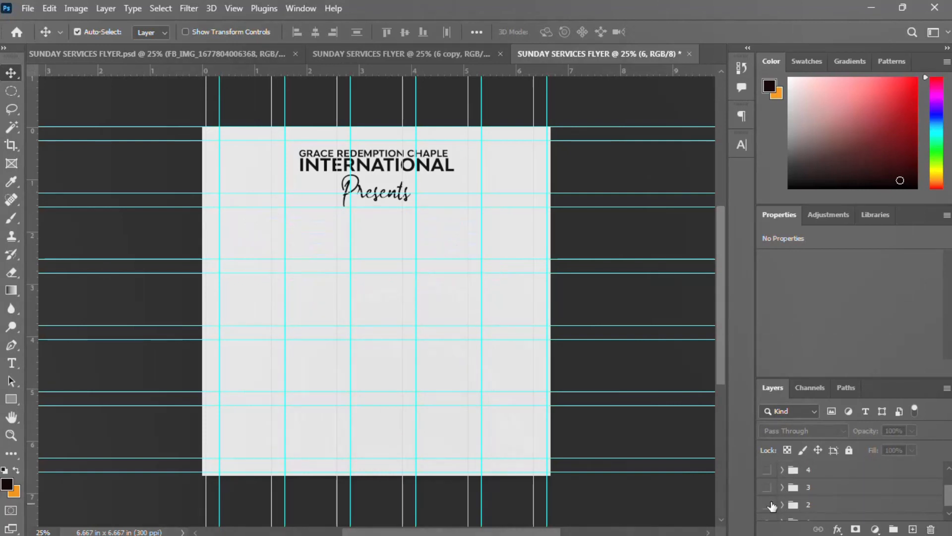
Expand group "1" in the new flyer and select its Color Fill 1 background layer.
scroll(772, 505, down, 1)
click(782, 512)
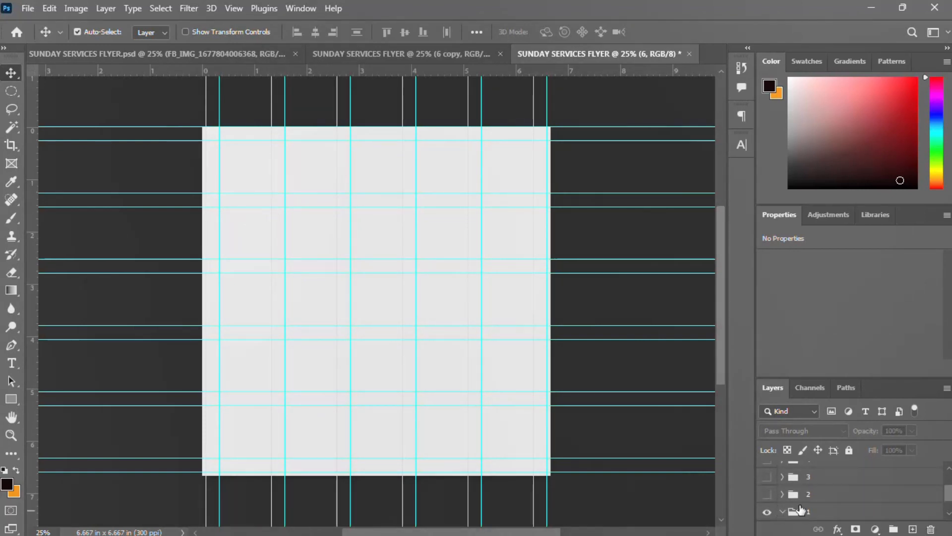
scroll(800, 510, down, 1)
click(841, 506)
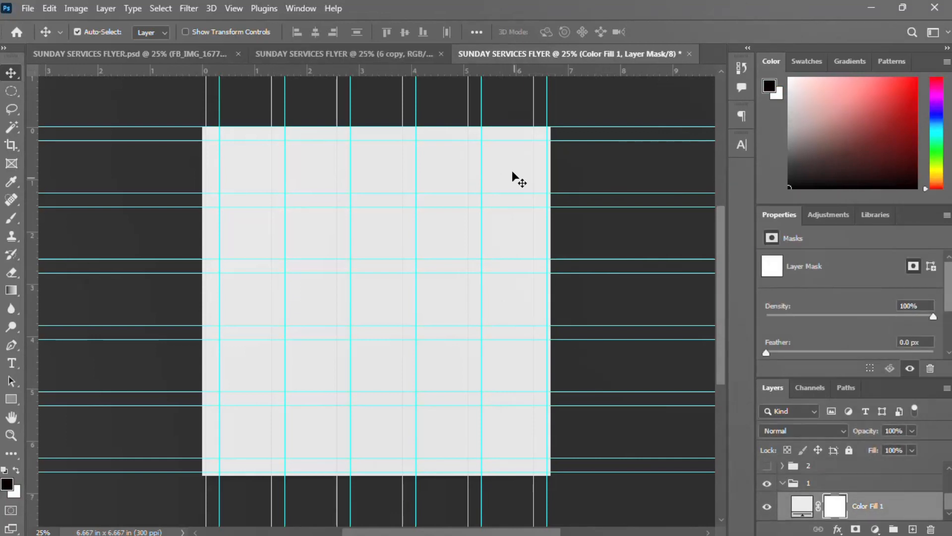
In the reference flyer, delete the "6 copy" layer and the leftover layer between groups "6" and "5".
click(394, 55)
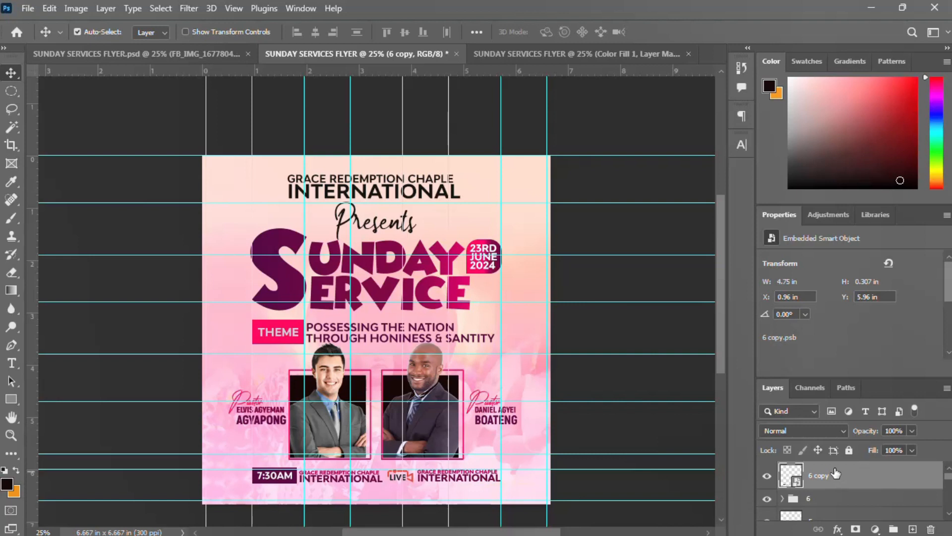
key(Delete)
click(824, 494)
key(Delete)
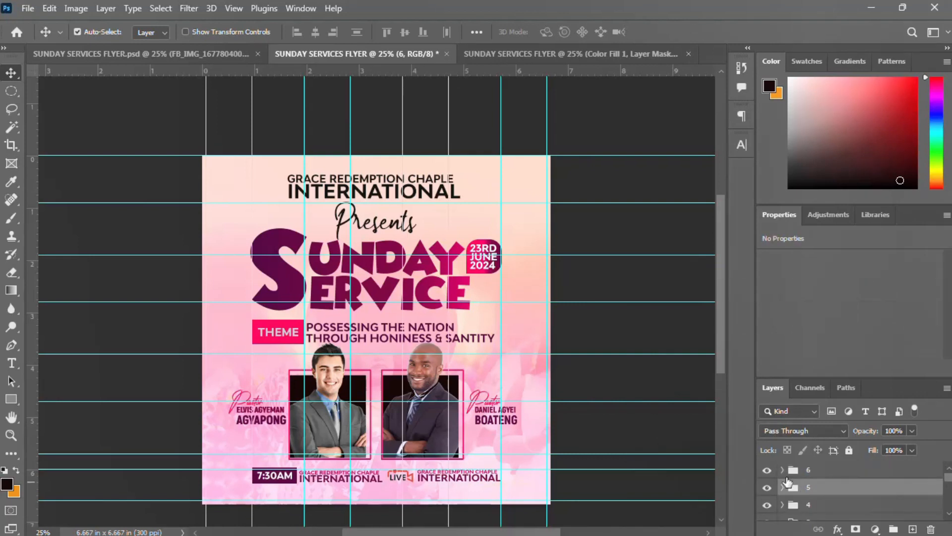
Hide groups "6", "5" and "4" in the reference flyer, including the pastors' photos and the theme line.
click(767, 469)
click(767, 487)
click(767, 504)
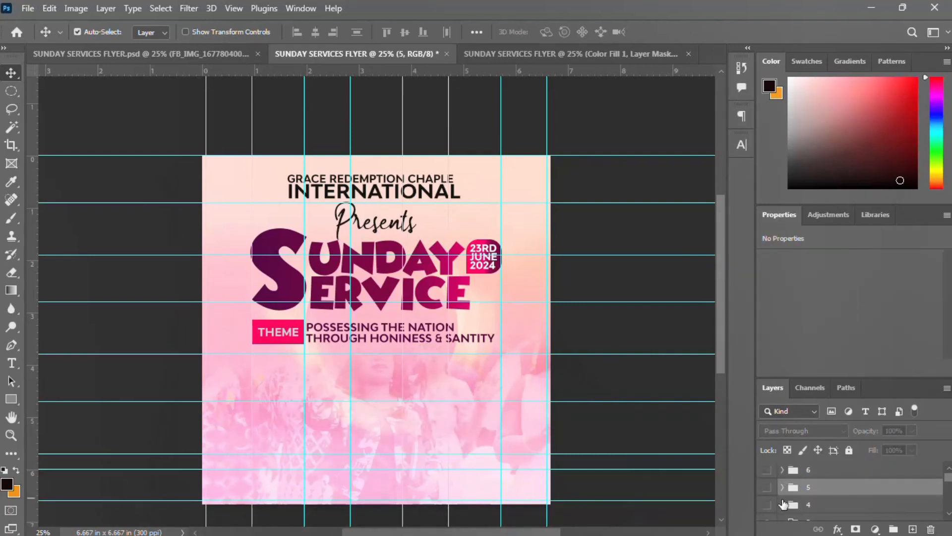
scroll(780, 504, down, 1)
click(767, 505)
scroll(772, 505, down, 2)
click(767, 494)
scroll(774, 495, down, 2)
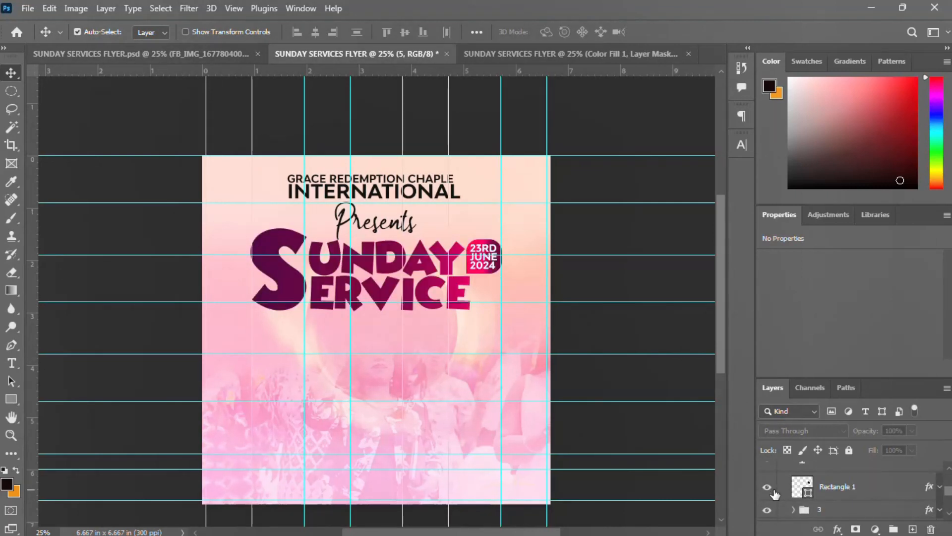
Collapse groups "3" and "2" in the reference flyer and hide both.
scroll(775, 494, down, 1)
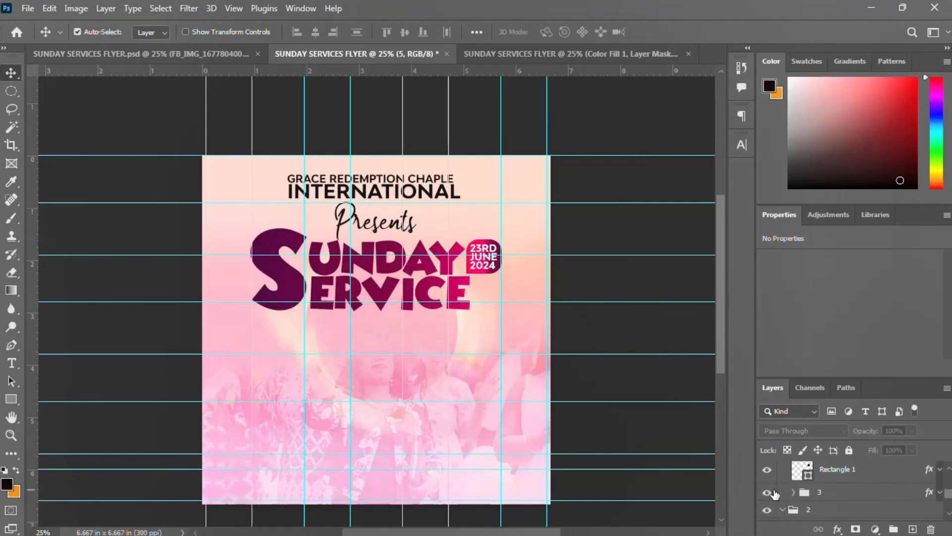
scroll(775, 494, up, 2)
click(782, 470)
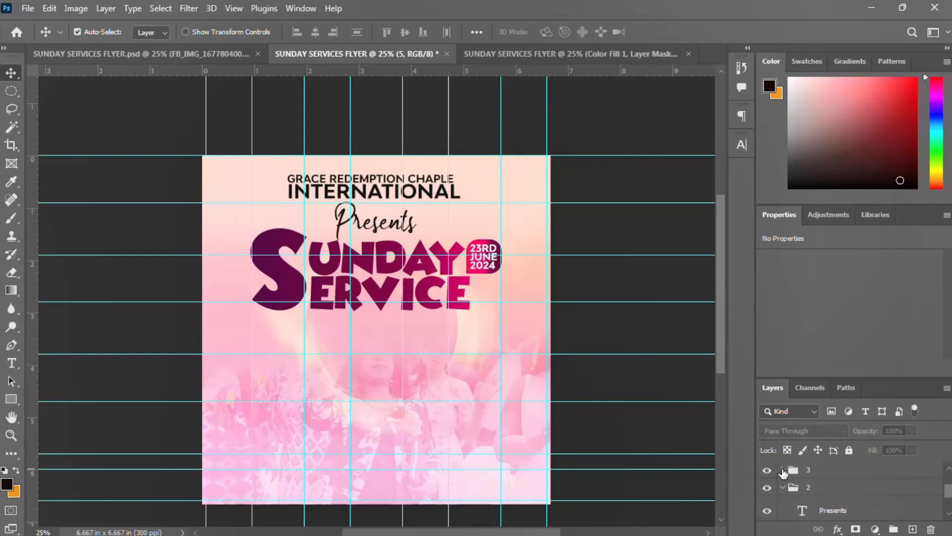
click(782, 488)
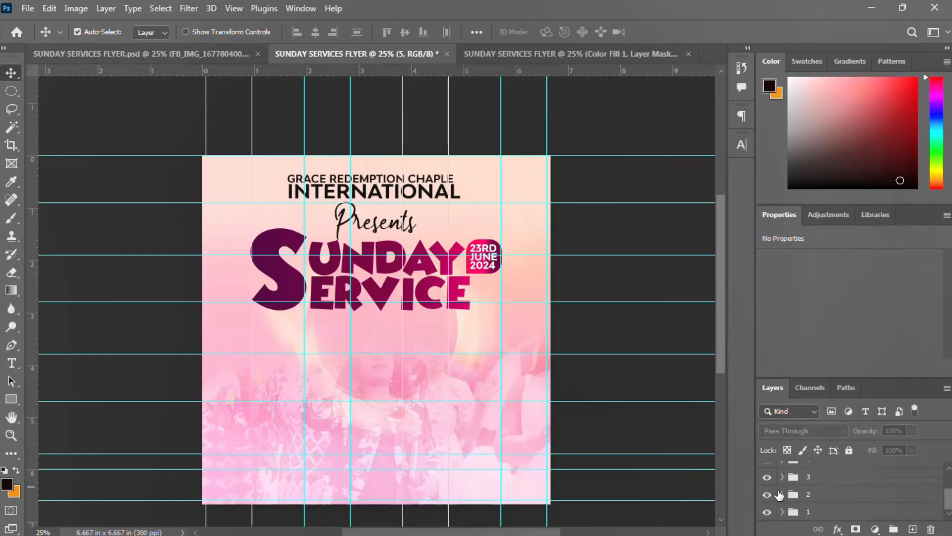
click(767, 477)
click(767, 494)
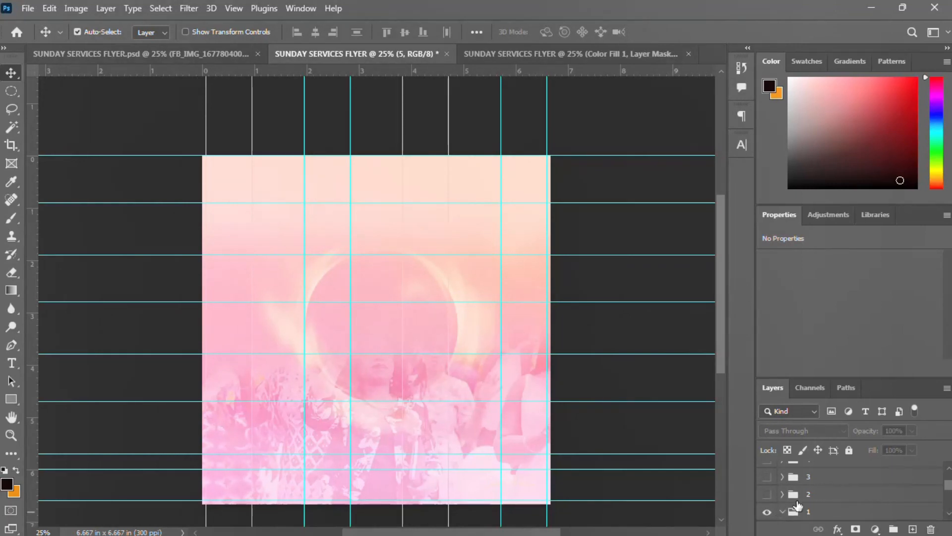
click(782, 513)
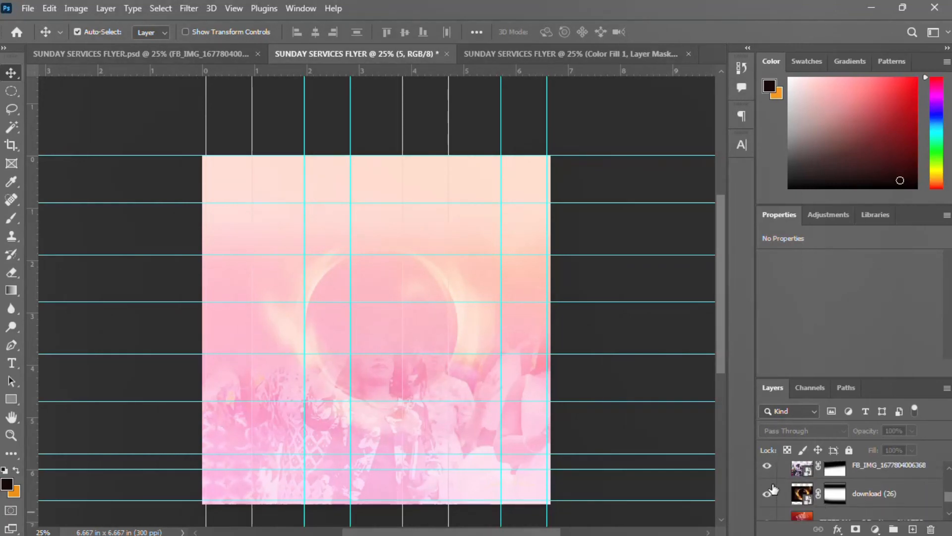
click(767, 465)
click(766, 494)
scroll(827, 500, down, 1)
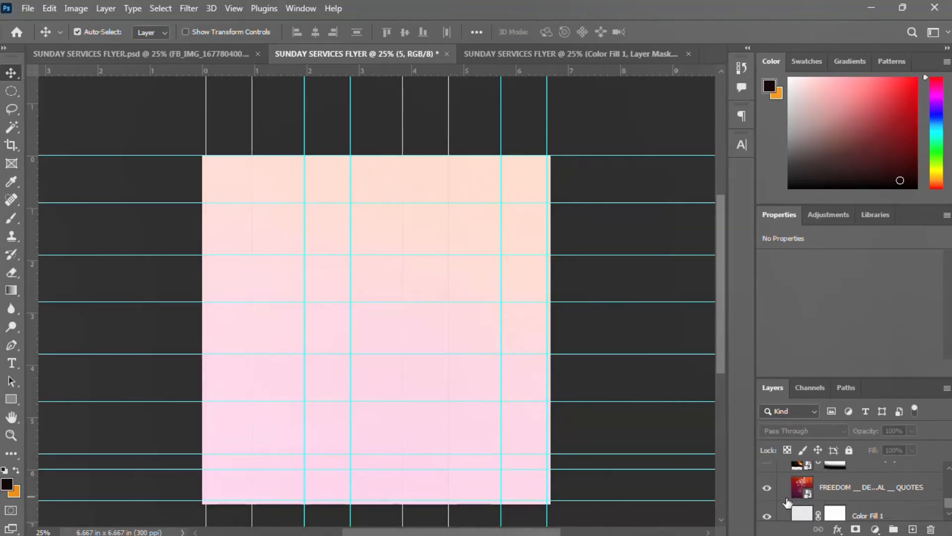
click(767, 493)
scroll(809, 516, down, 1)
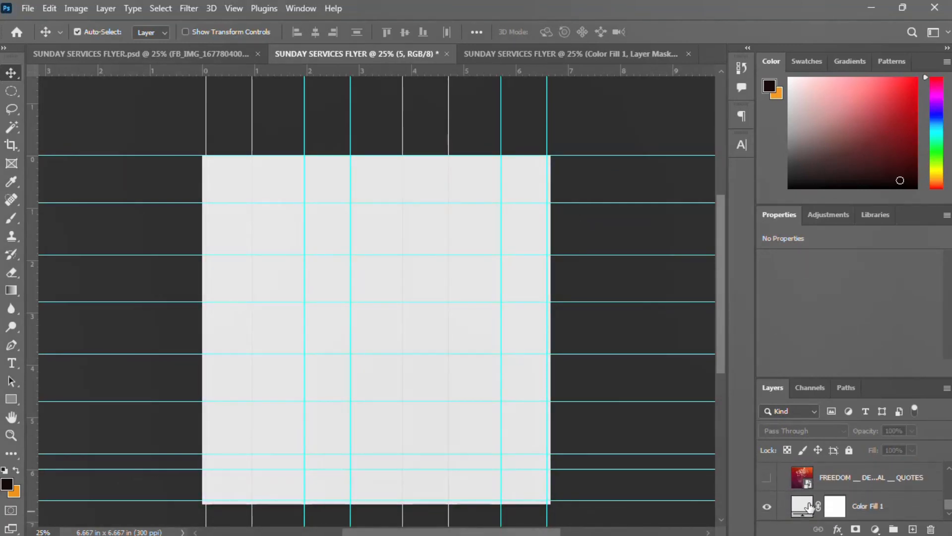
Copy the hex colour code e5e5e5 from the reference flyer's Color Fill 1 layer.
click(803, 506)
double_click(802, 506)
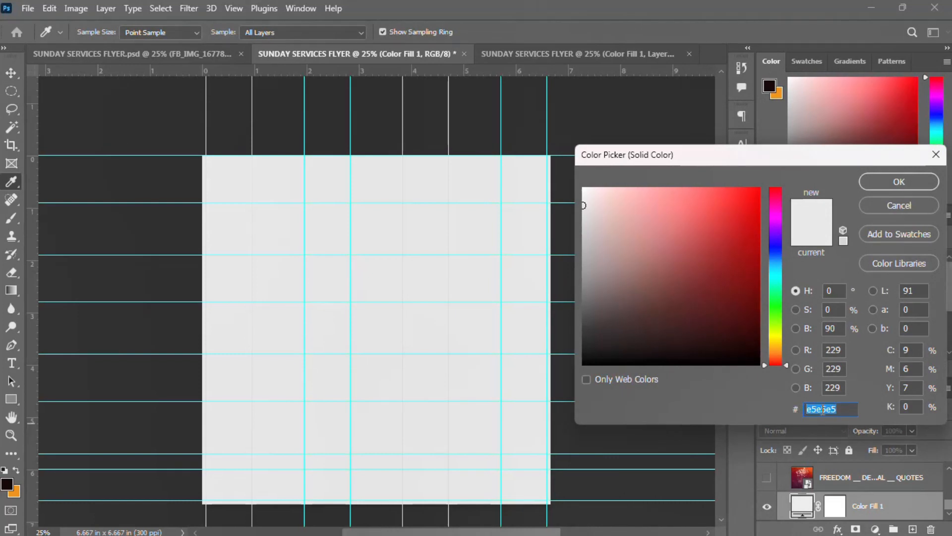
right_click(831, 411)
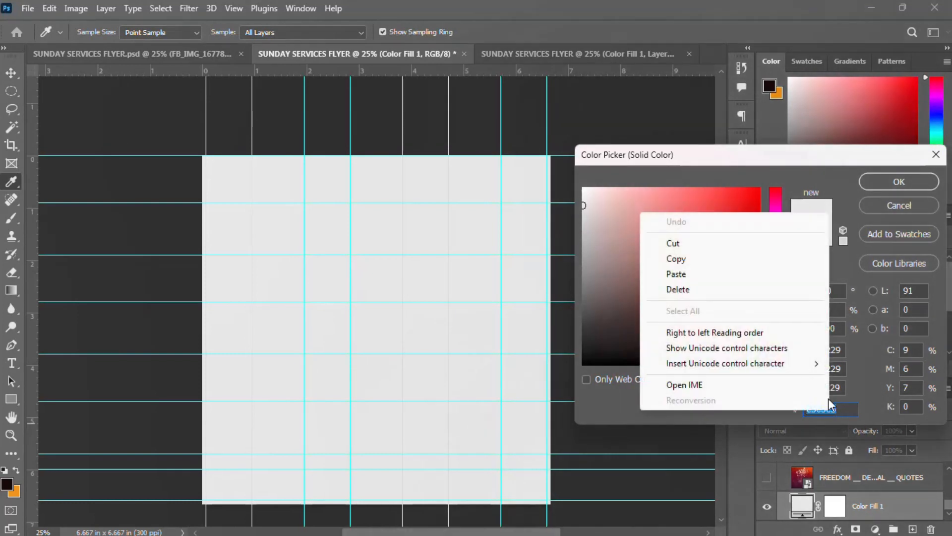
click(685, 260)
click(898, 182)
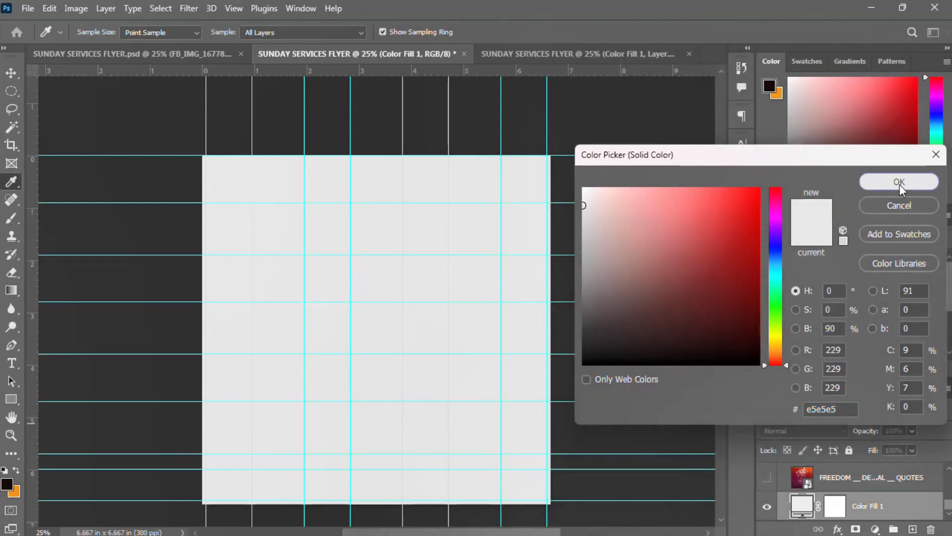
Set the new flyer's Color Fill 1 background colour to e5e5e5.
click(571, 54)
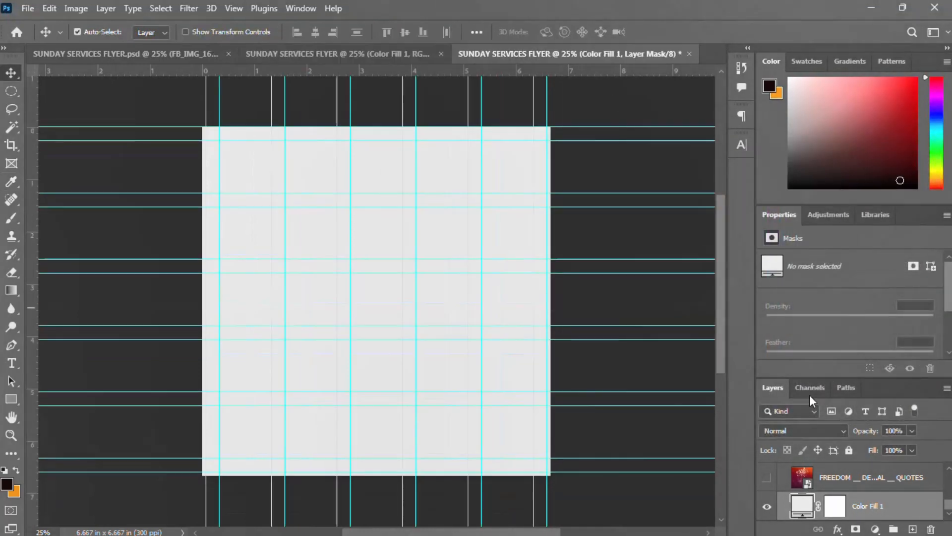
double_click(802, 505)
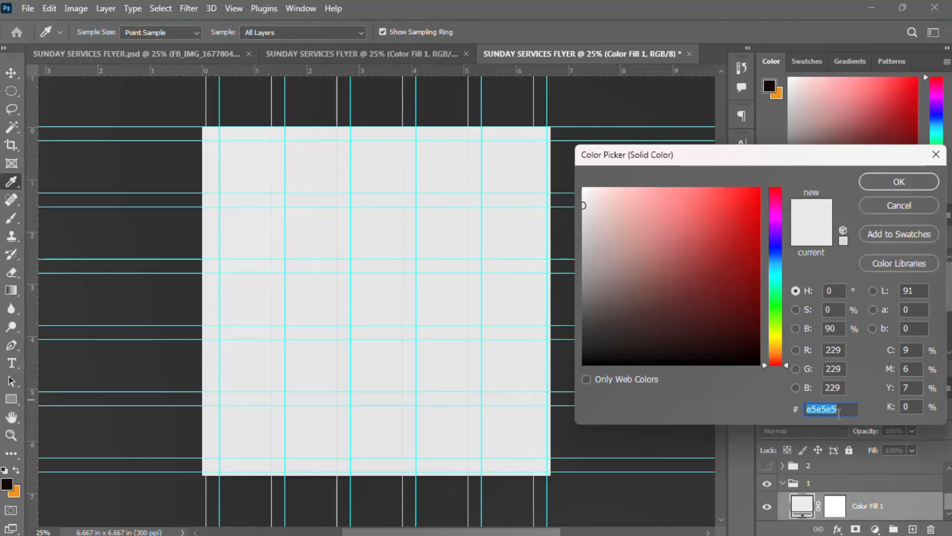
click(839, 414)
click(889, 181)
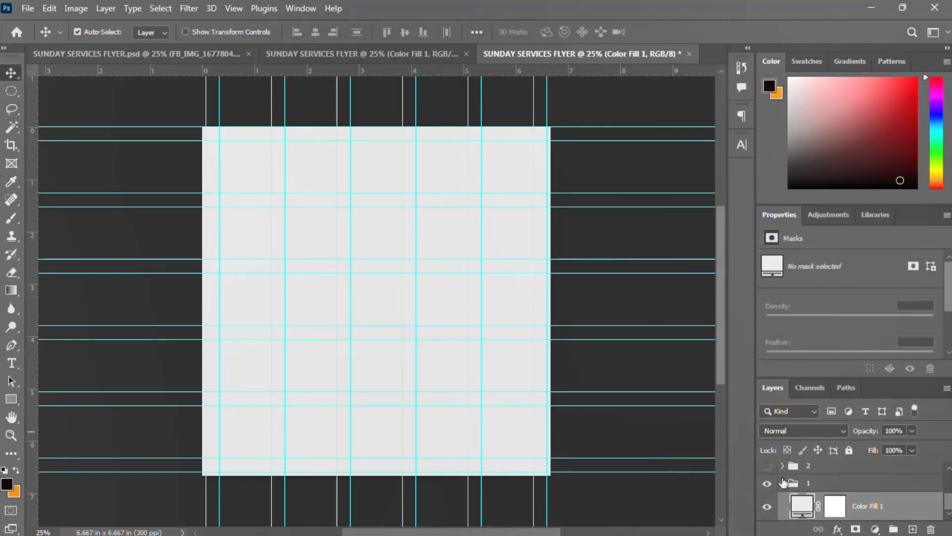
Show the FREEDOM image layer in the reference flyer and copy it into the new flyer above Color Fill 1.
click(417, 54)
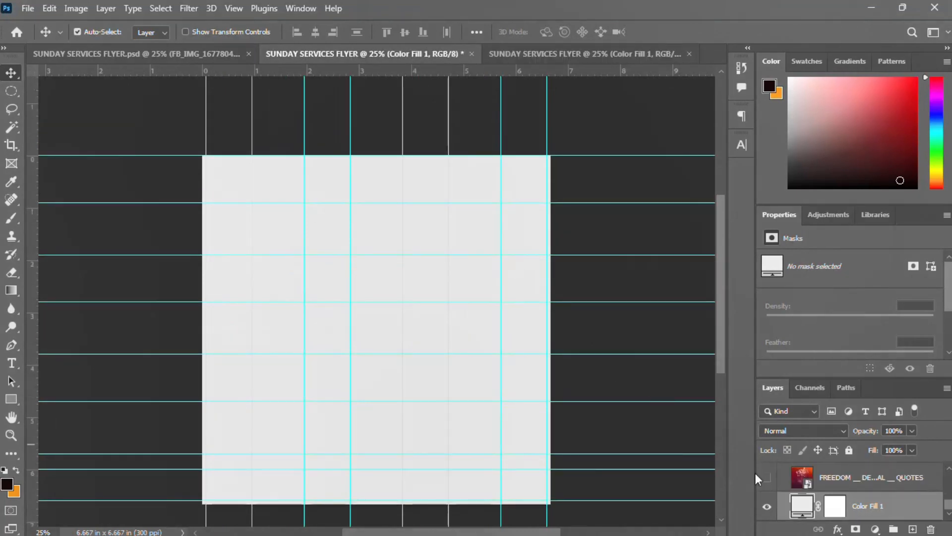
click(766, 479)
click(841, 478)
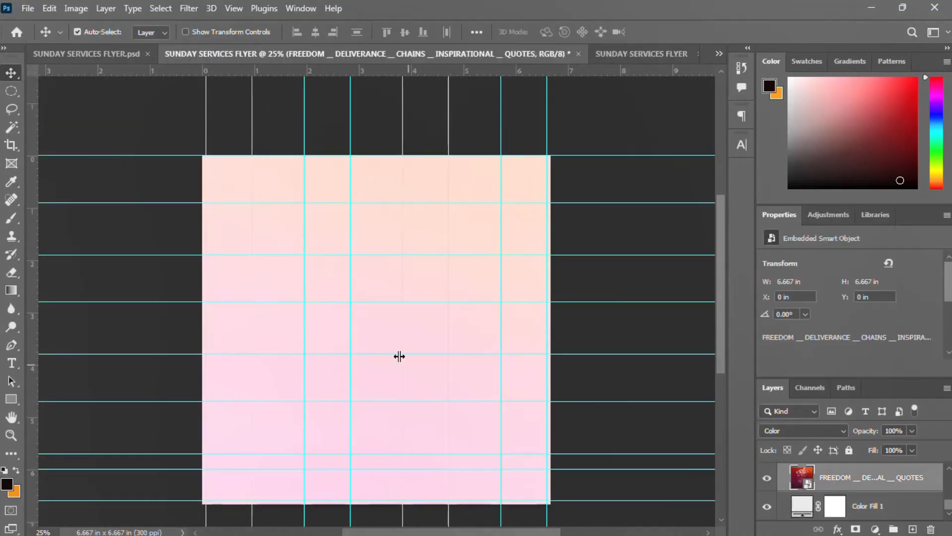
drag(382, 370, 380, 302)
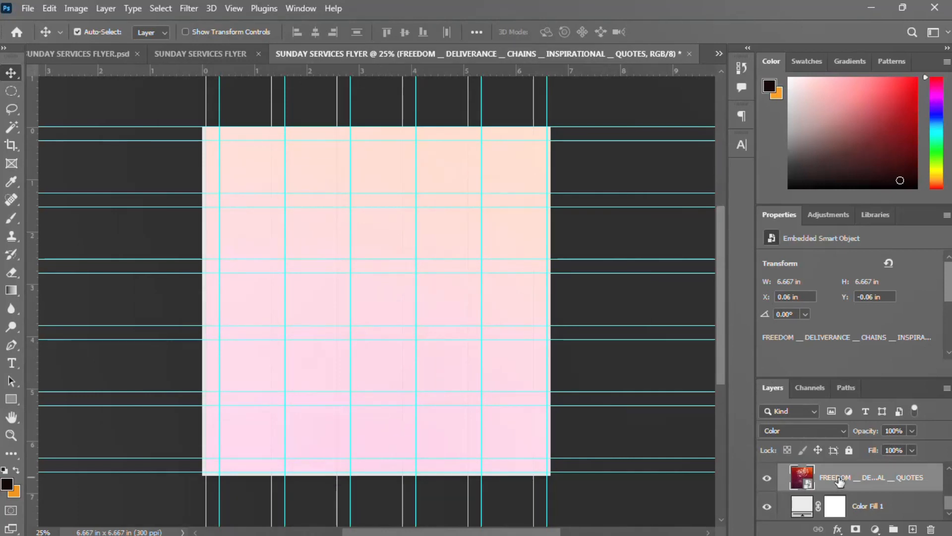
Align the FREEDOM image to the canvas at X 0 in, Y 0 in using Normal blending, and restore its Color blend mode.
click(822, 427)
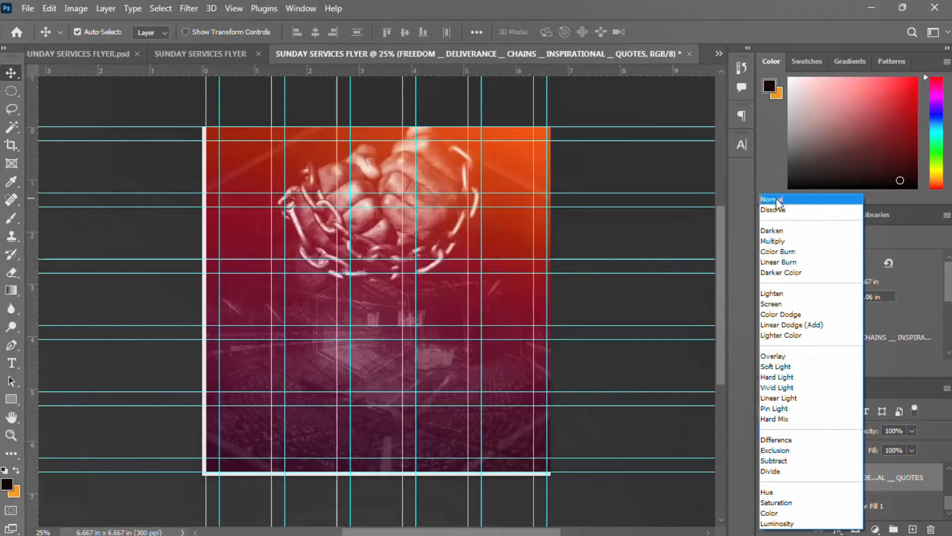
click(775, 198)
key(Left)
key(Left)
key(Left)
key(Left)
key(Left)
key(Left)
key(Left)
key(Left)
key(Left)
key(Left)
key(Left)
key(Left)
key(Left)
key(Left)
key(Left)
key(Left)
key(Left)
key(Left)
key(Down)
key(Down)
key(Down)
key(Down)
key(Down)
key(Down)
key(Down)
key(Down)
key(Down)
key(Down)
key(Down)
key(Down)
key(Down)
key(Down)
key(Down)
key(Down)
key(Down)
key(Down)
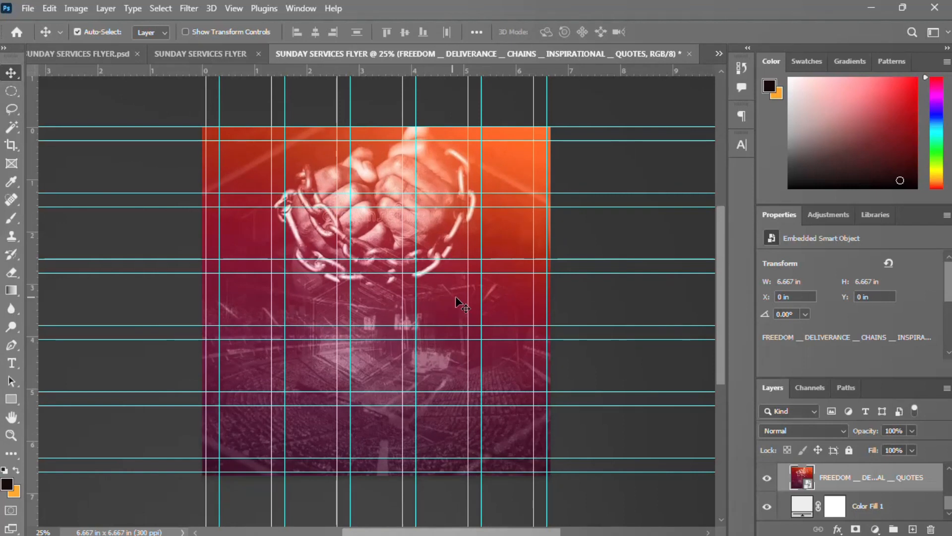
click(818, 431)
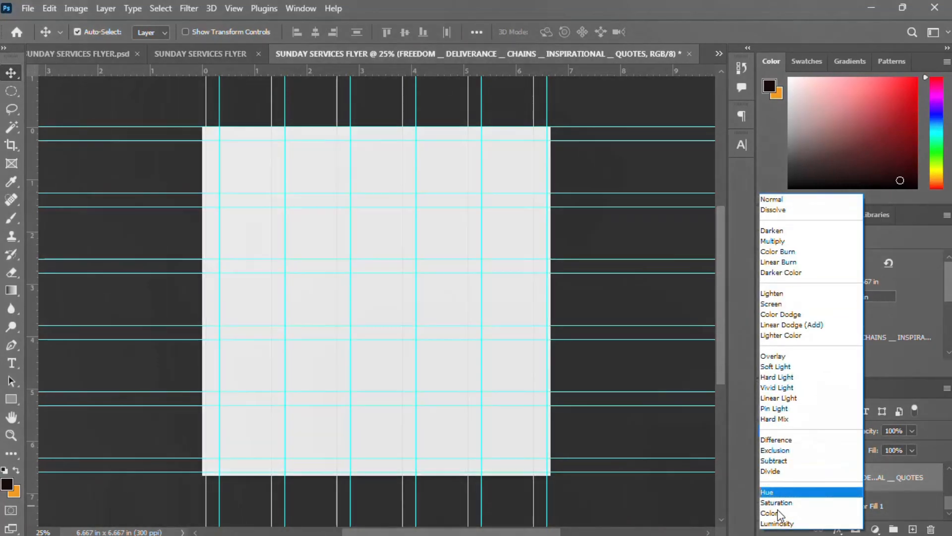
click(777, 516)
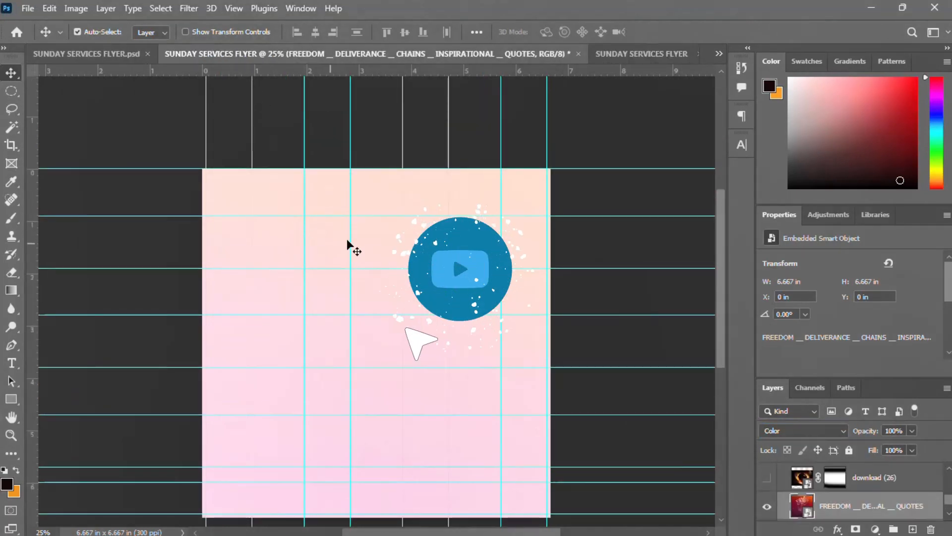
Copy the download (26) ring image from the reference into the new flyer and place it at X 0 in, Y 1.26 in.
click(768, 481)
drag(474, 349, 462, 299)
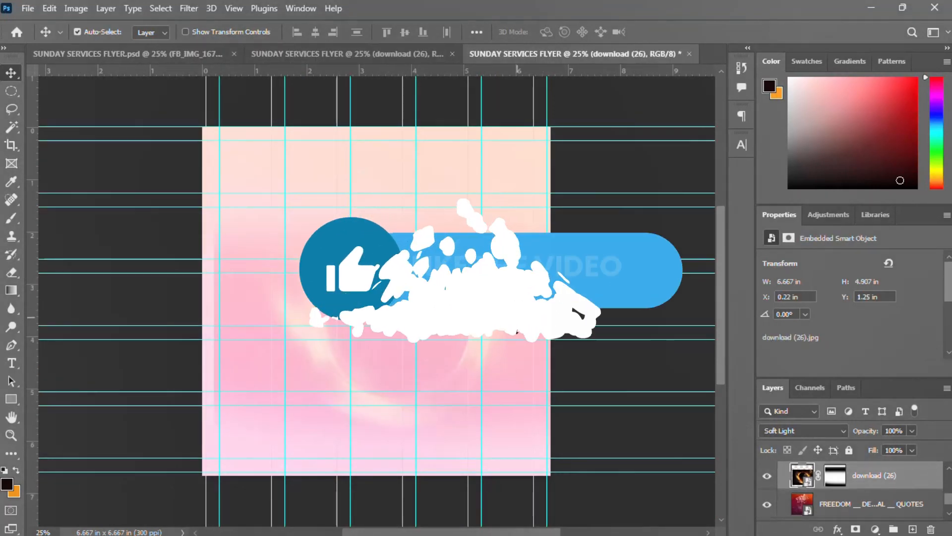
key(ctrl+t)
drag(427, 299, 416, 298)
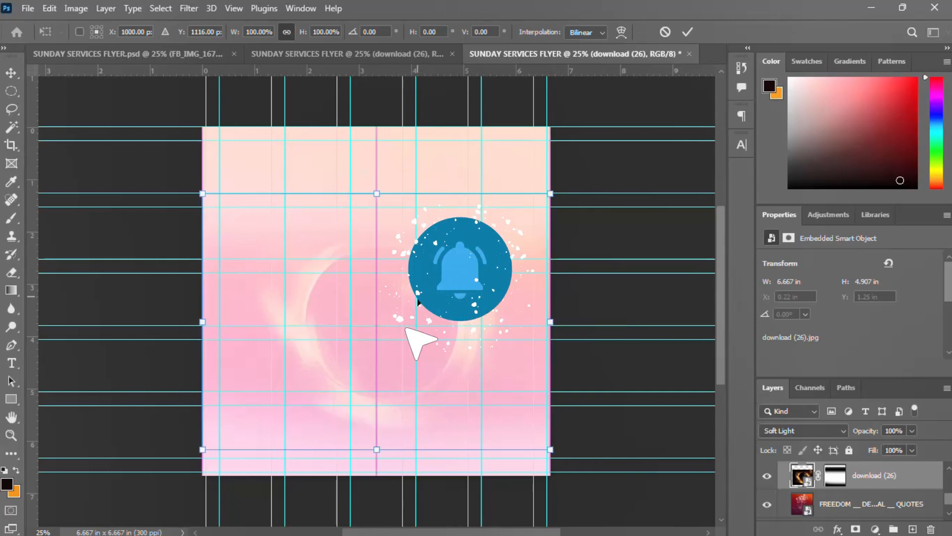
key(Return)
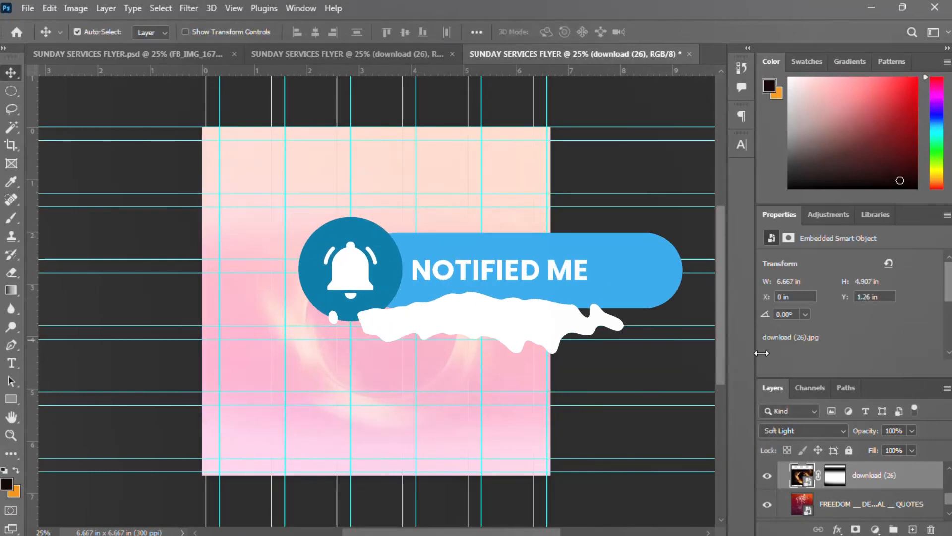
Preview the download (26) ring layer in Normal blend mode and return it to Soft Light.
click(828, 426)
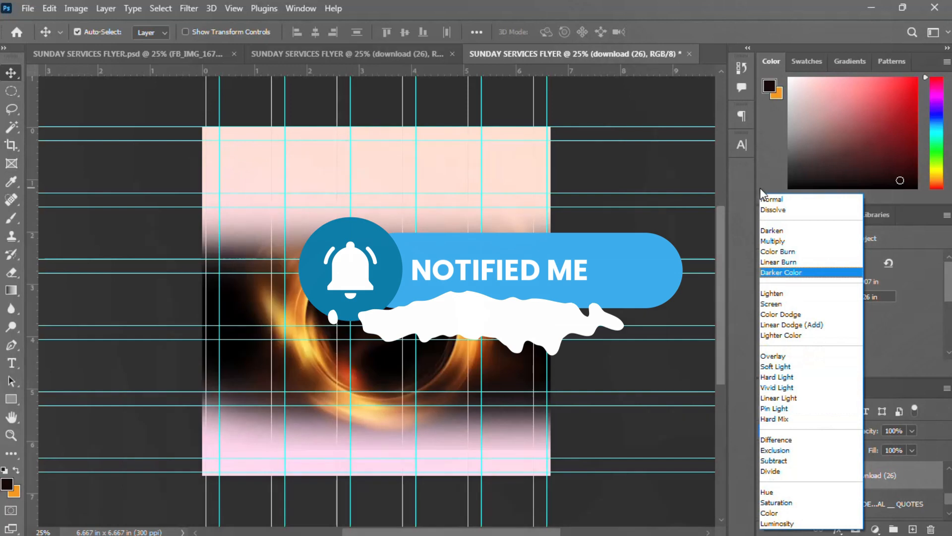
click(782, 198)
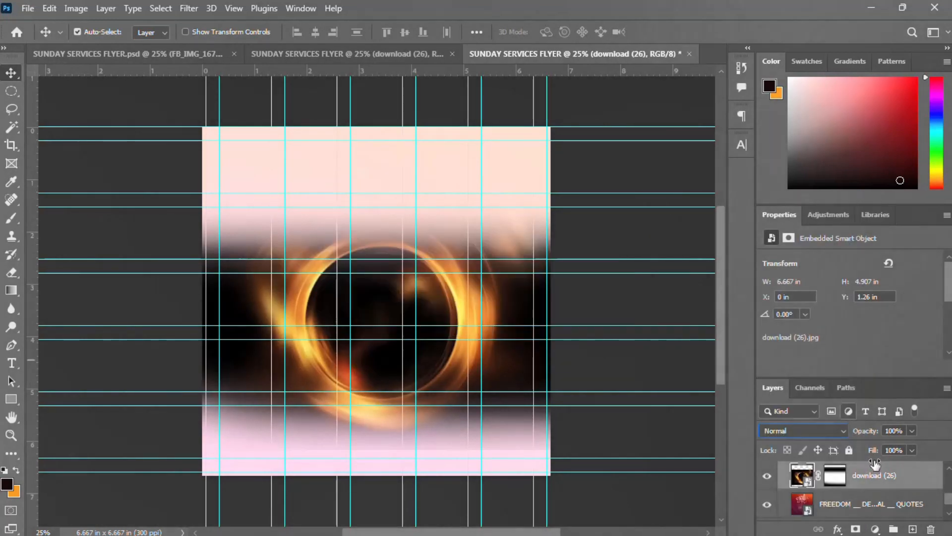
click(814, 429)
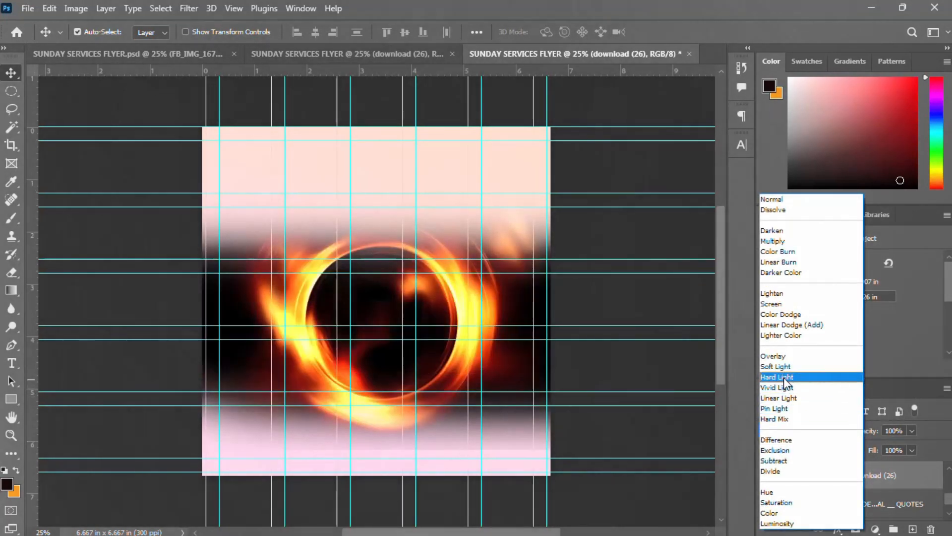
click(788, 367)
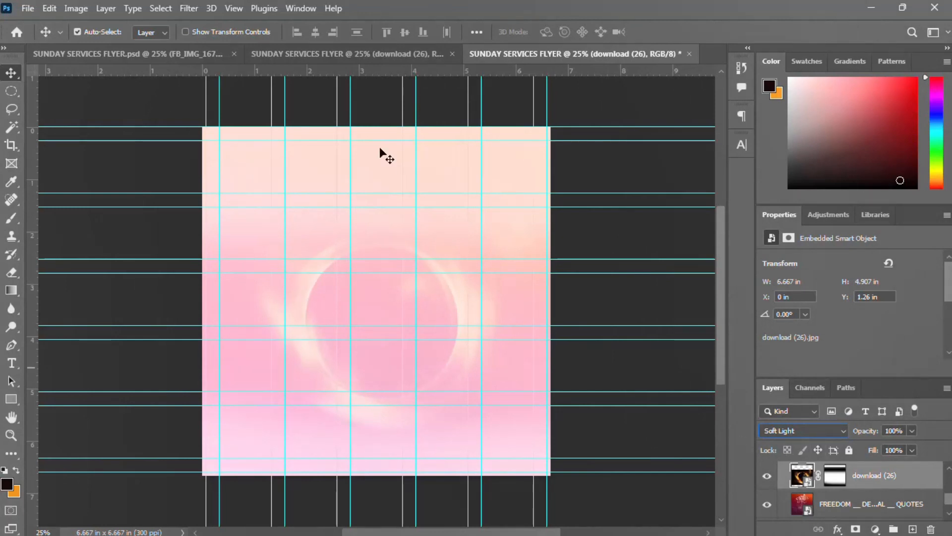
click(388, 55)
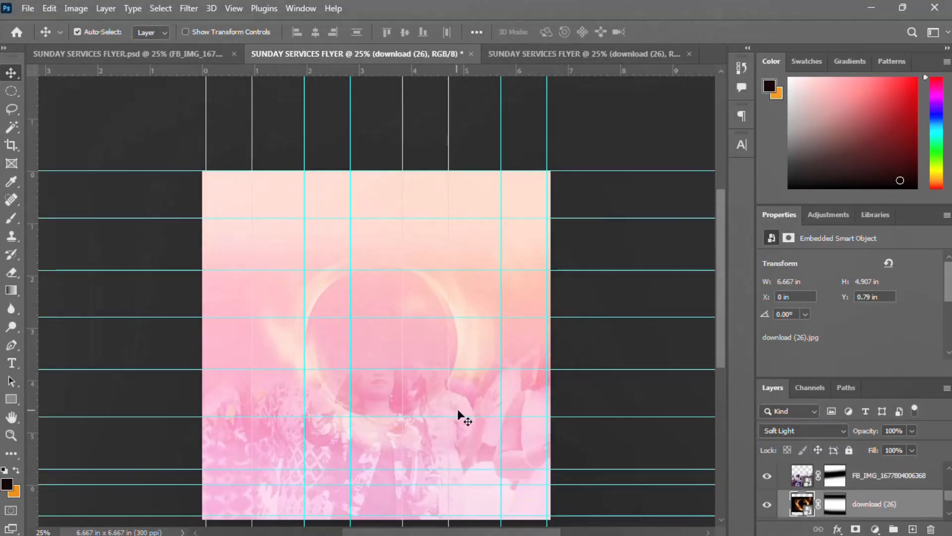
drag(432, 407, 333, 290)
drag(360, 329, 368, 383)
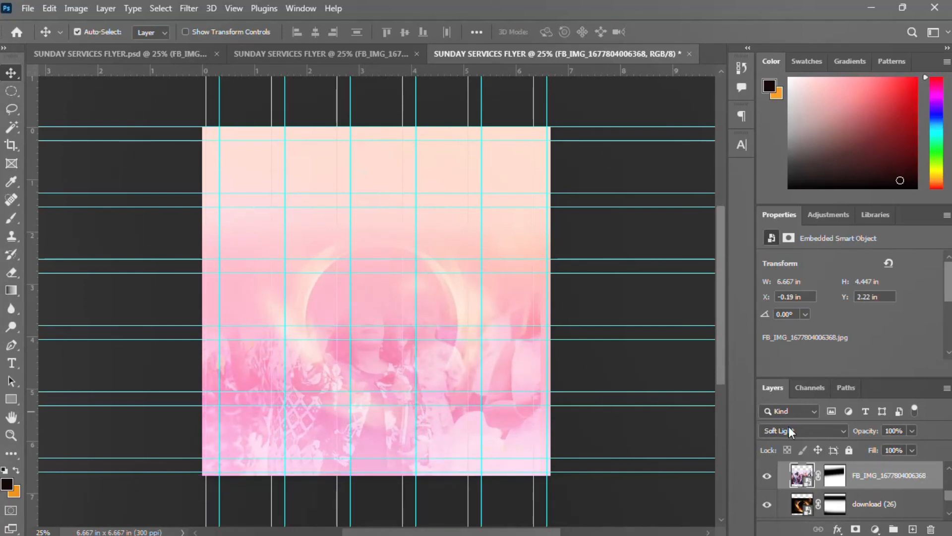
click(820, 424)
click(808, 197)
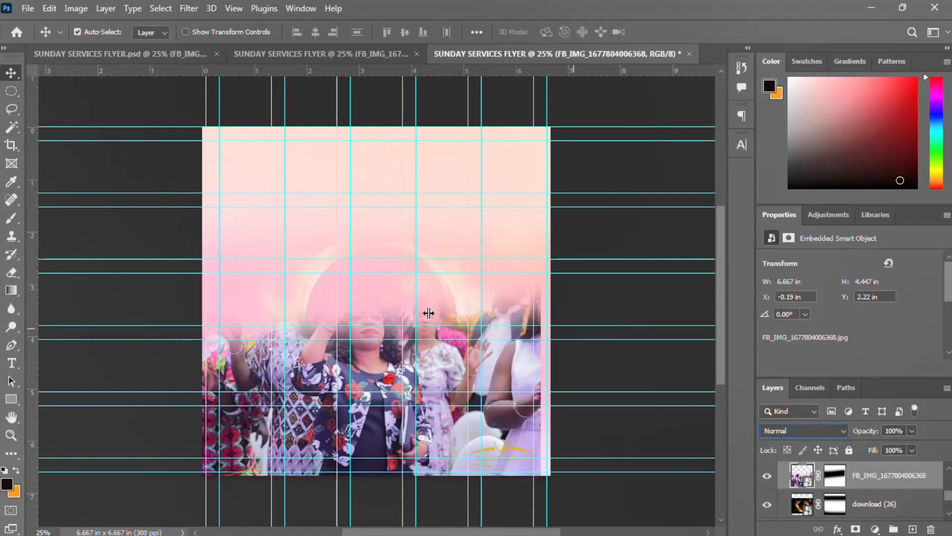
drag(445, 359, 457, 359)
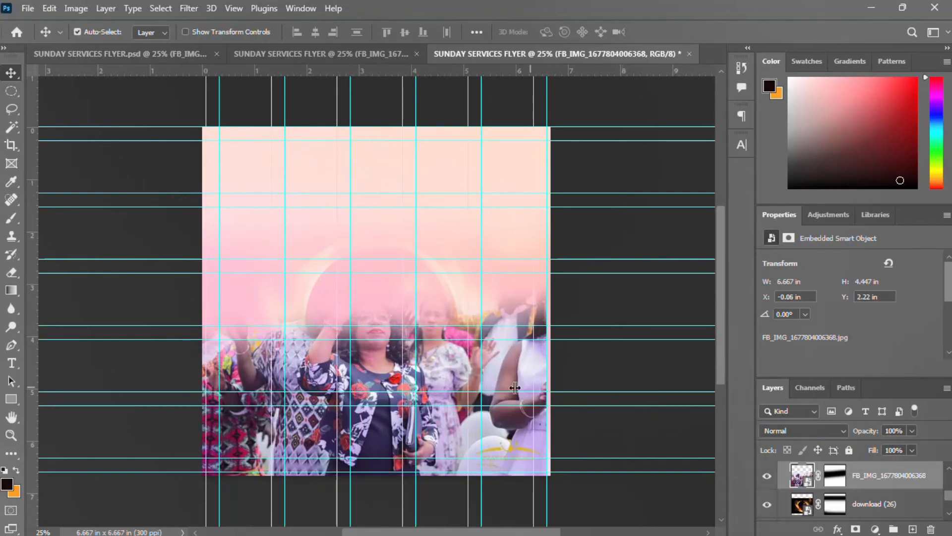
drag(490, 385, 501, 378)
click(820, 429)
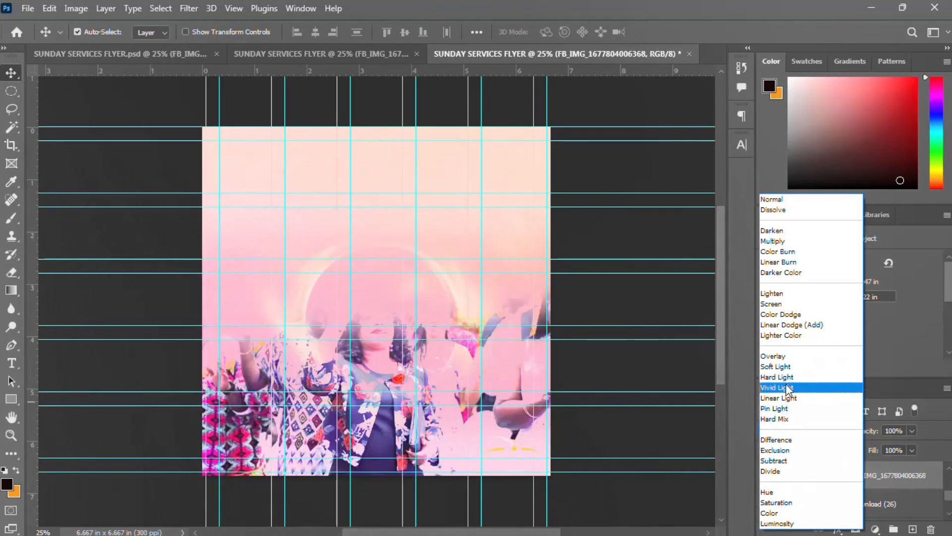
click(786, 366)
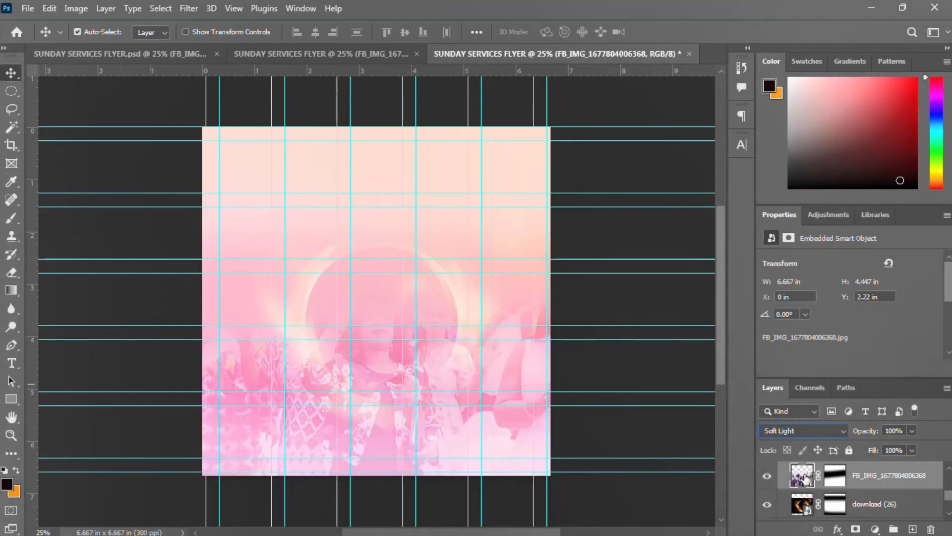
Collapse layer group 1 and make groups 2 through 6 visible over the finished background.
scroll(860, 476, up, 2)
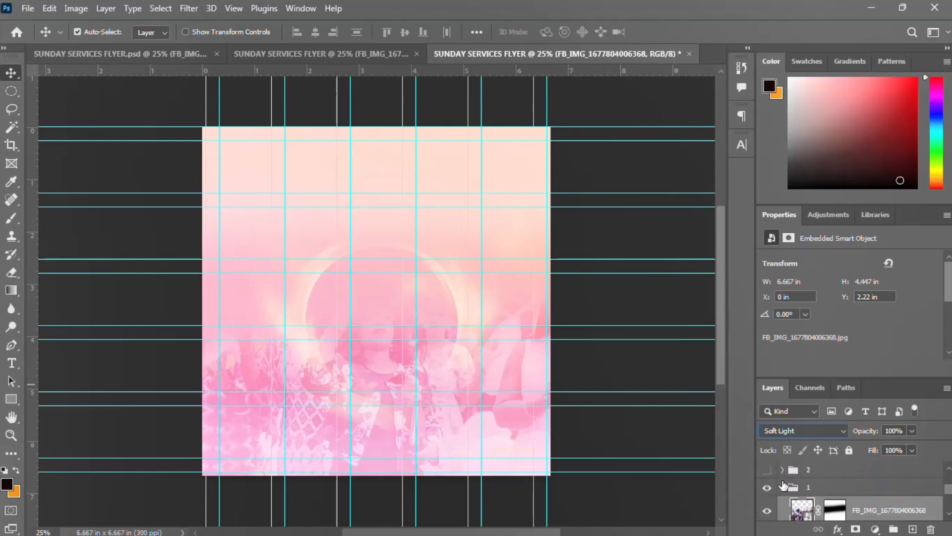
click(783, 488)
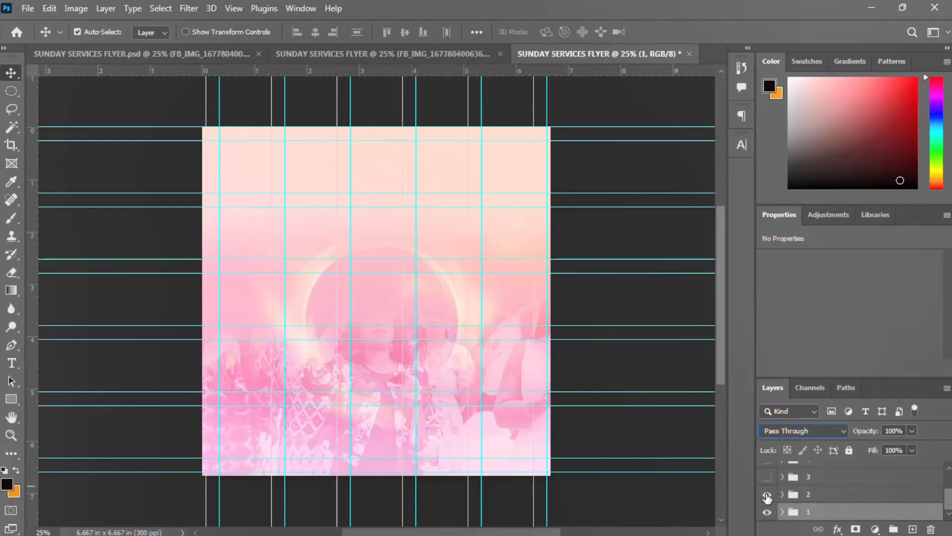
click(766, 494)
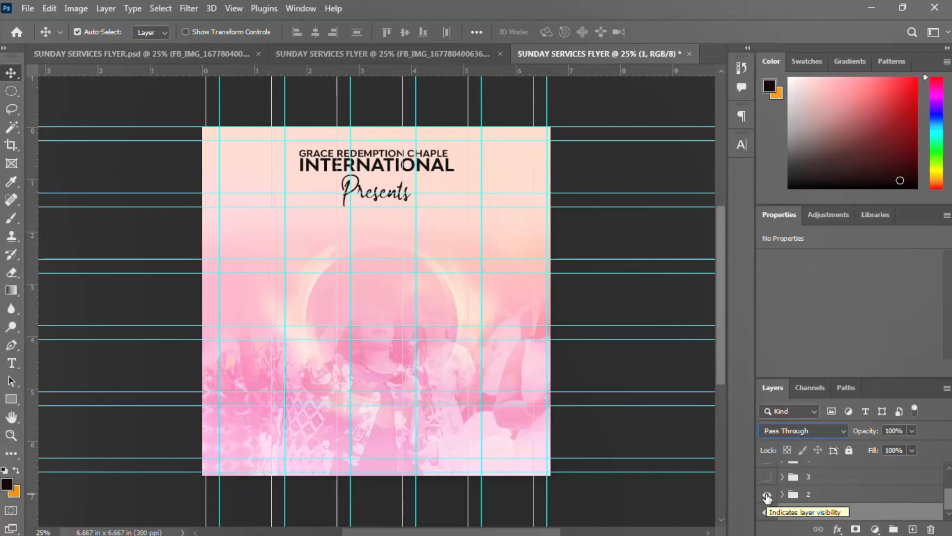
click(767, 477)
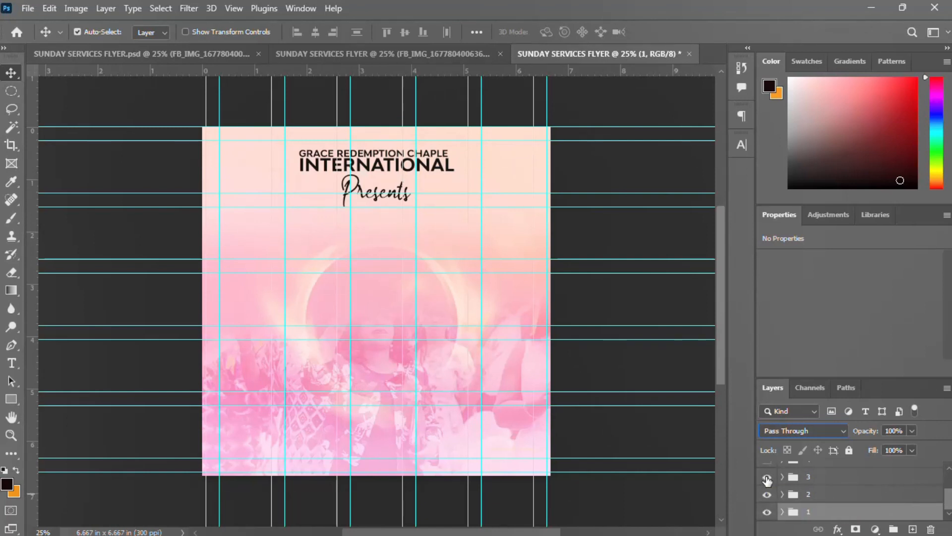
scroll(766, 479, up, 1)
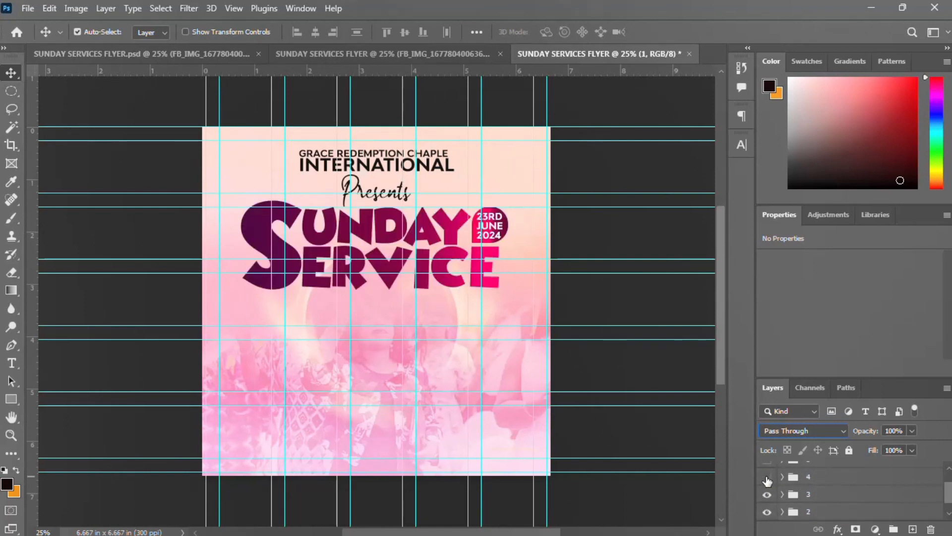
click(766, 494)
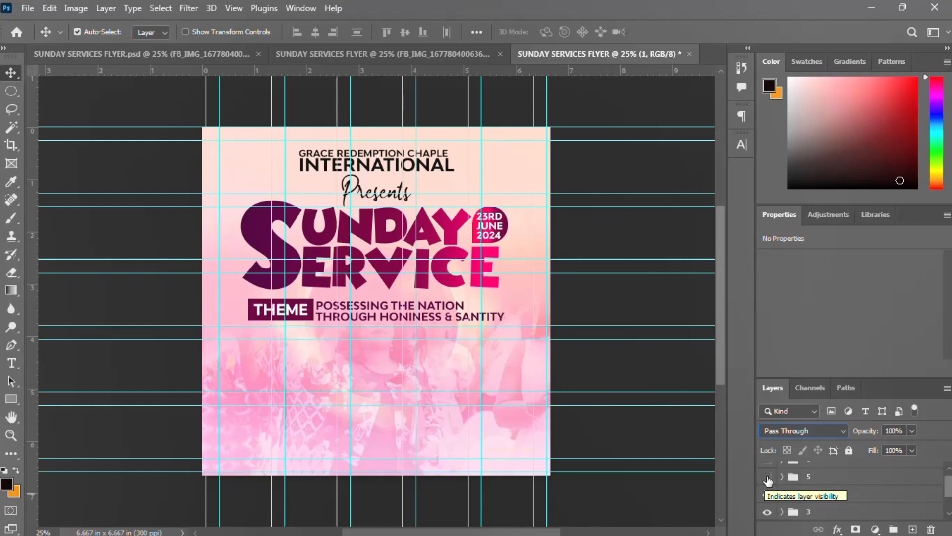
click(768, 477)
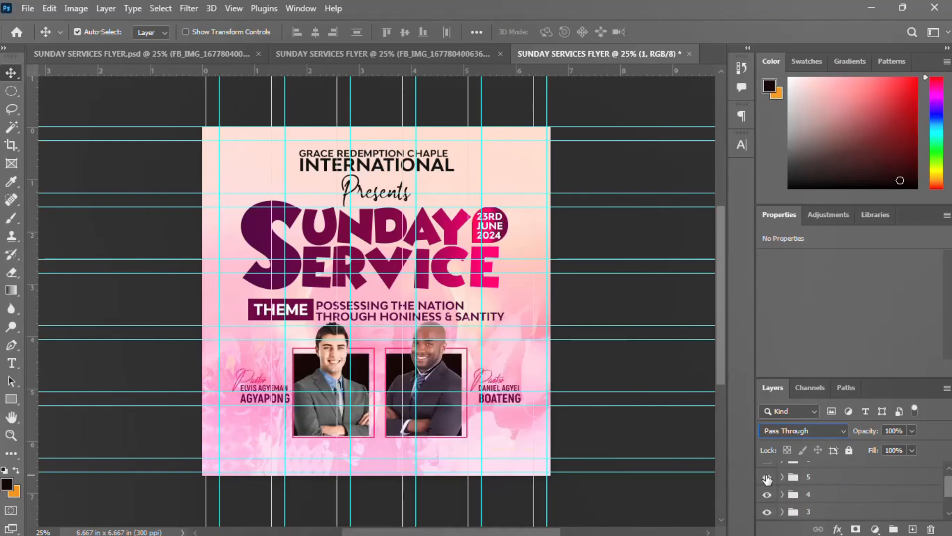
scroll(767, 479, up, 1)
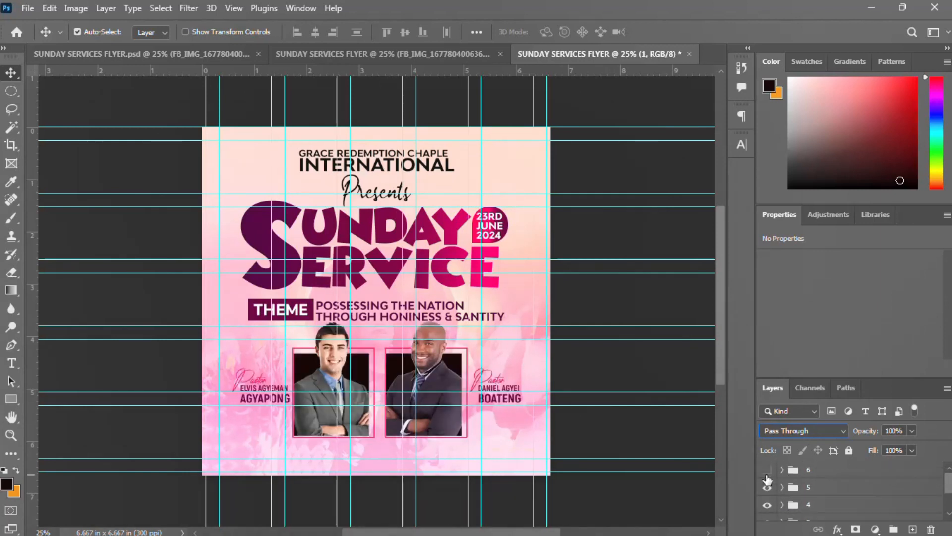
click(768, 471)
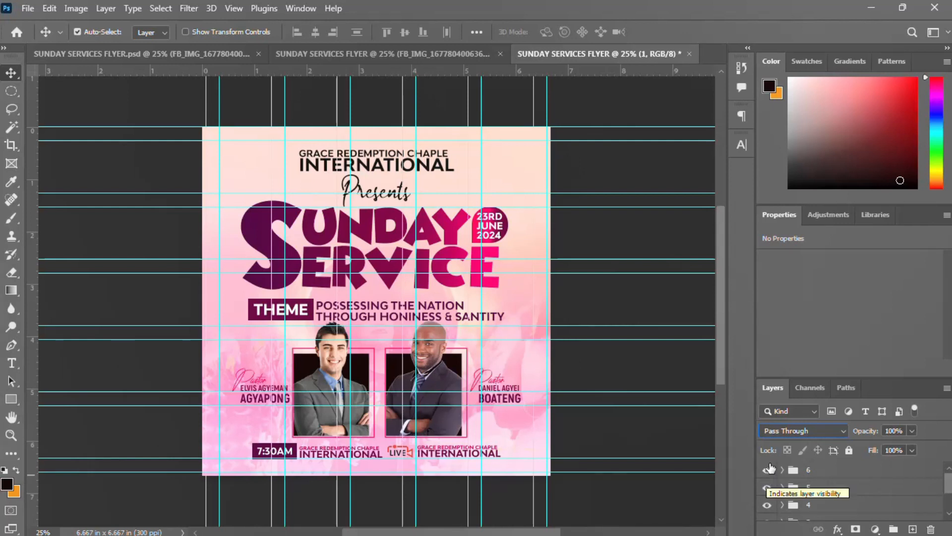